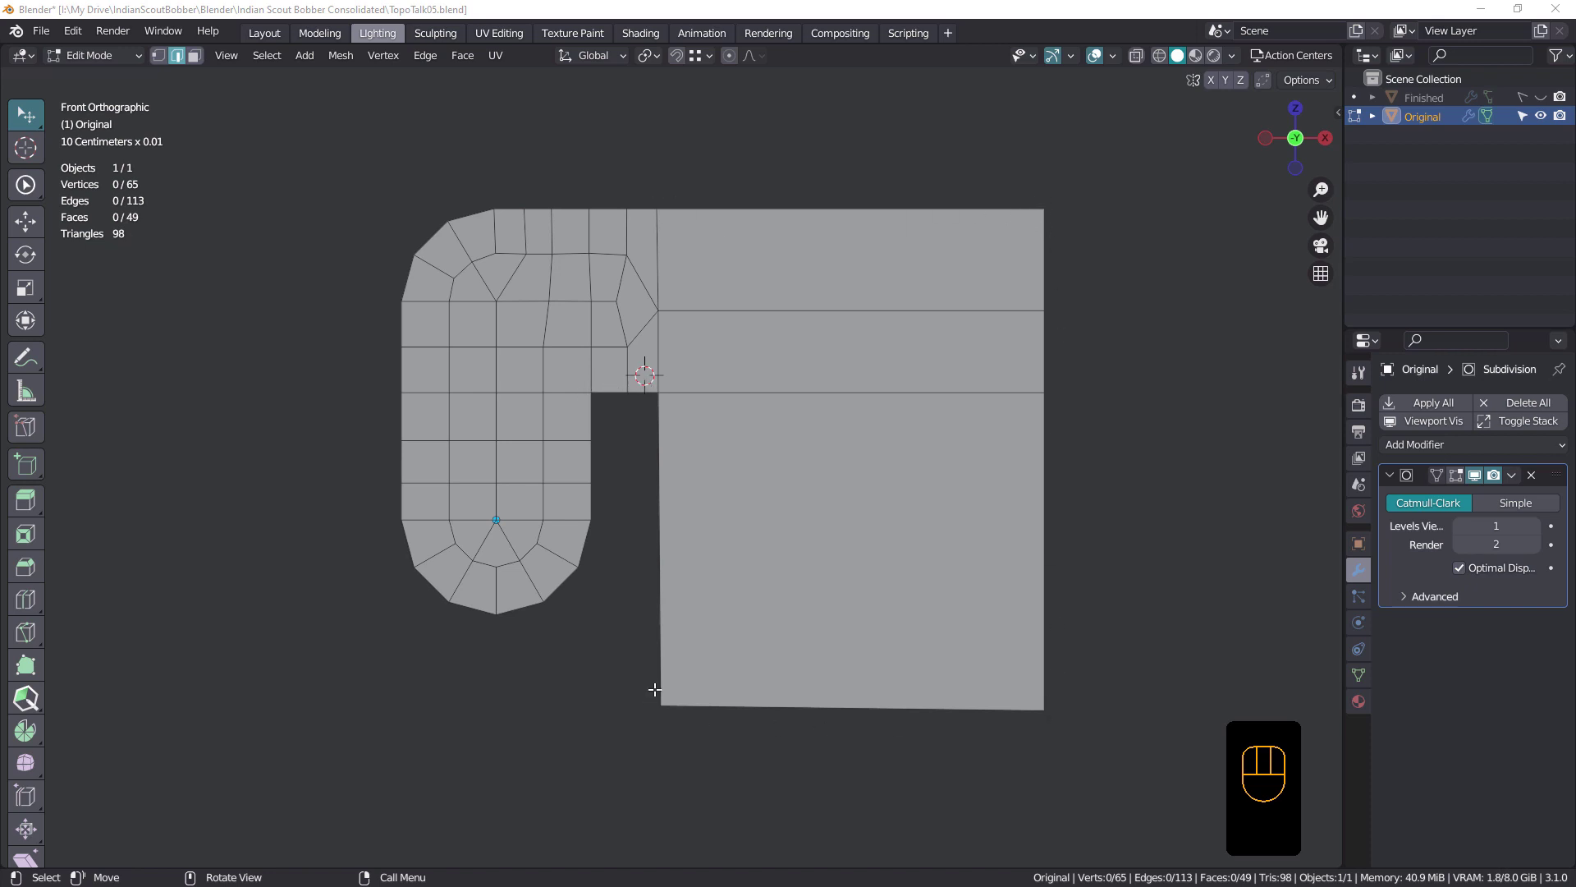
# Step: Preview the subdivision on the mesh in Edit Mode, raise its viewport level to 2, and turn the edit-mode preview off
pyautogui.click(1454, 476)
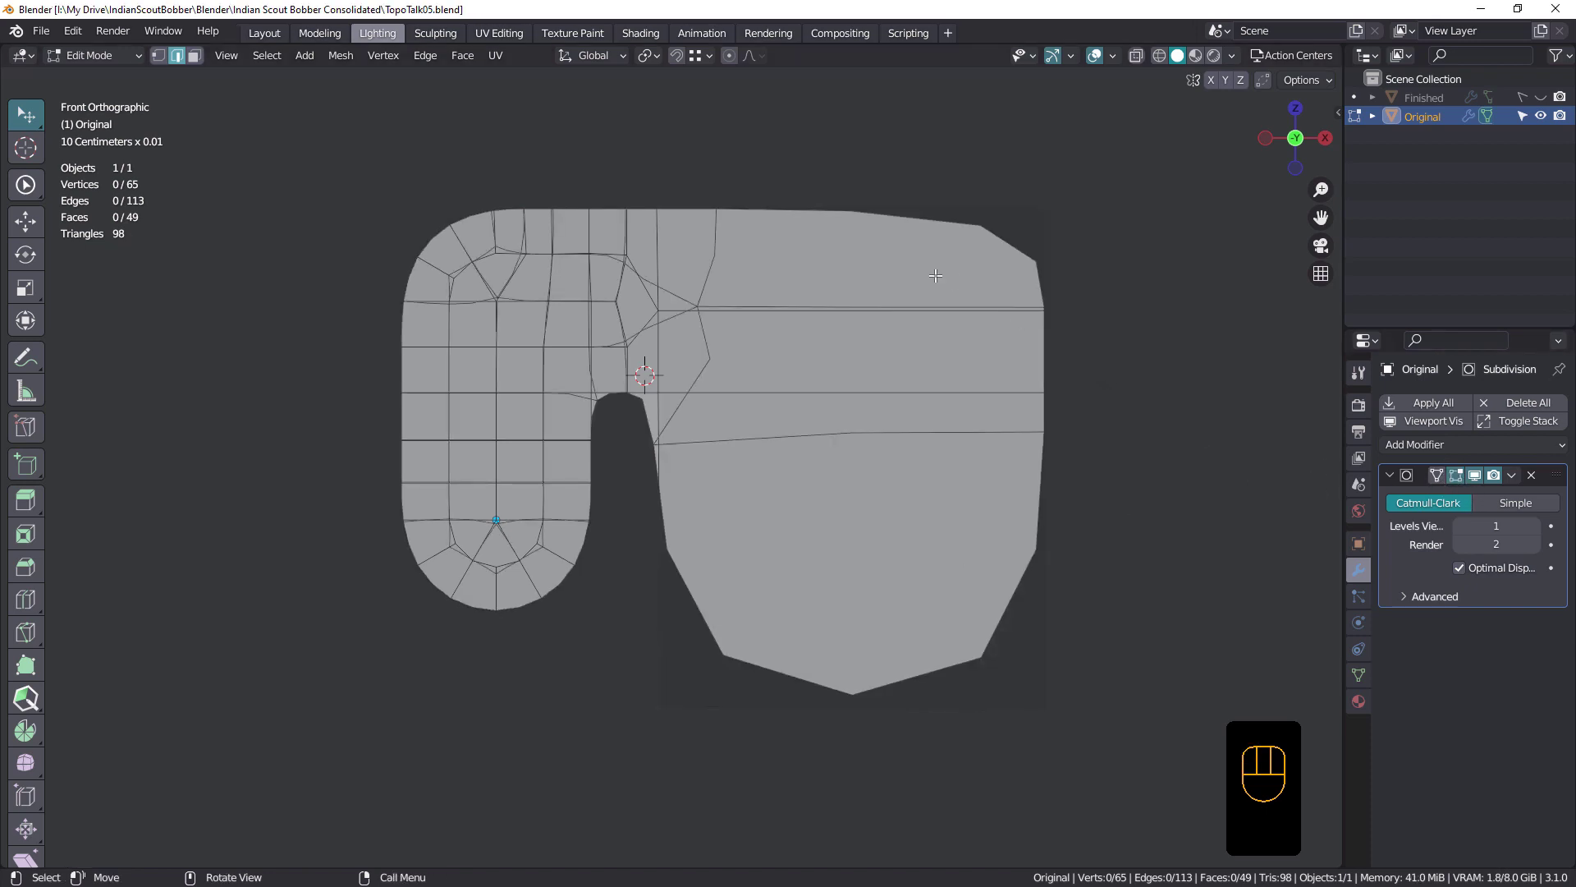
pyautogui.click(1496, 525)
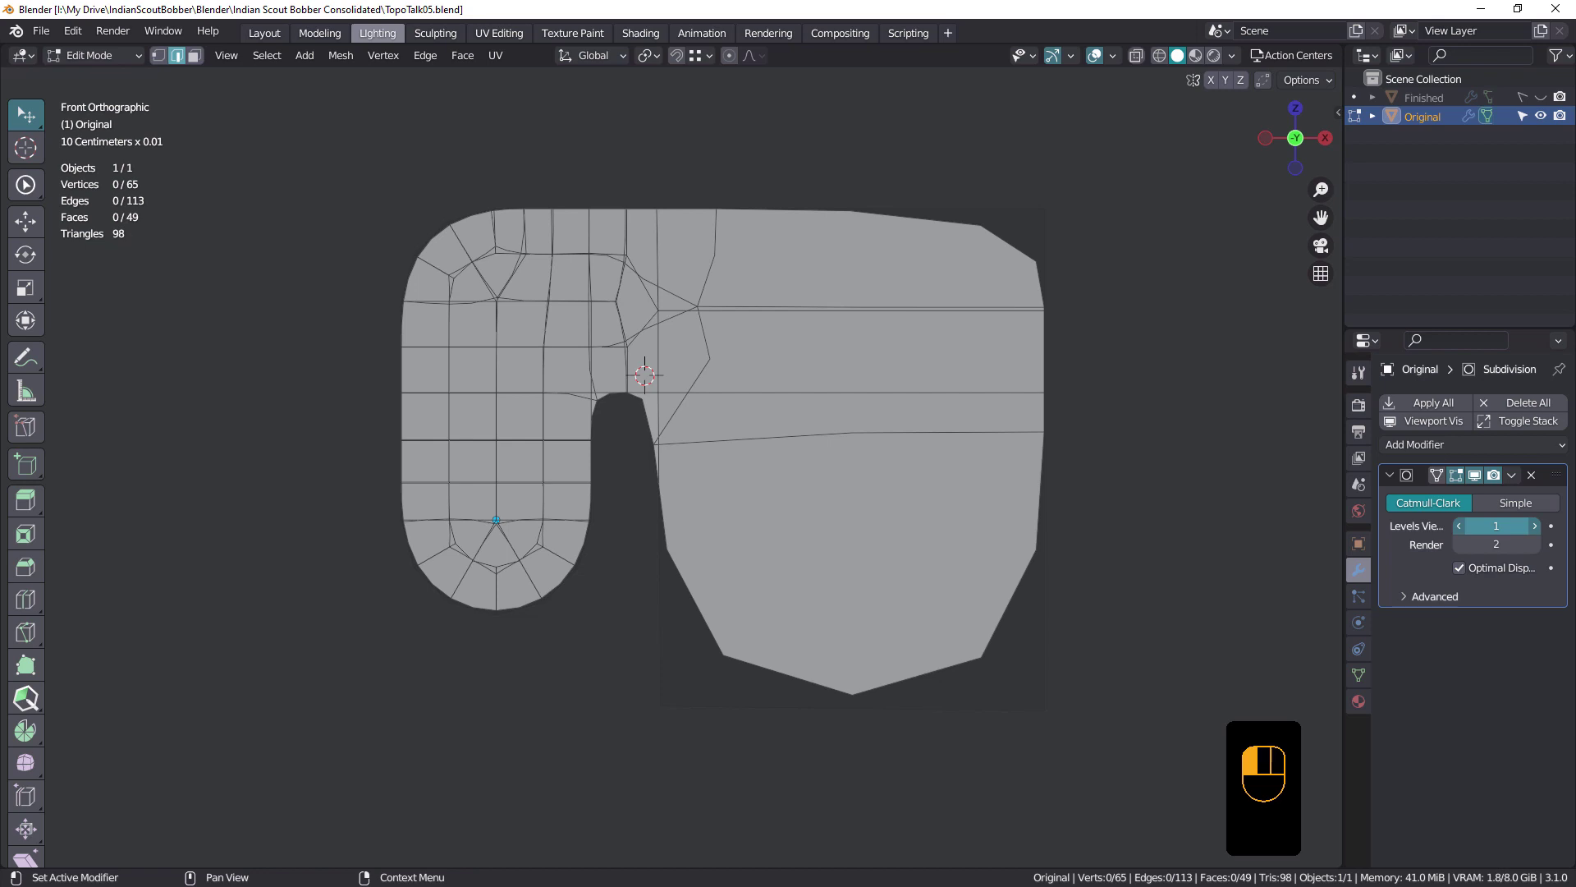
pyautogui.moveTo(1496, 525); pyautogui.dragTo(1510, 525)
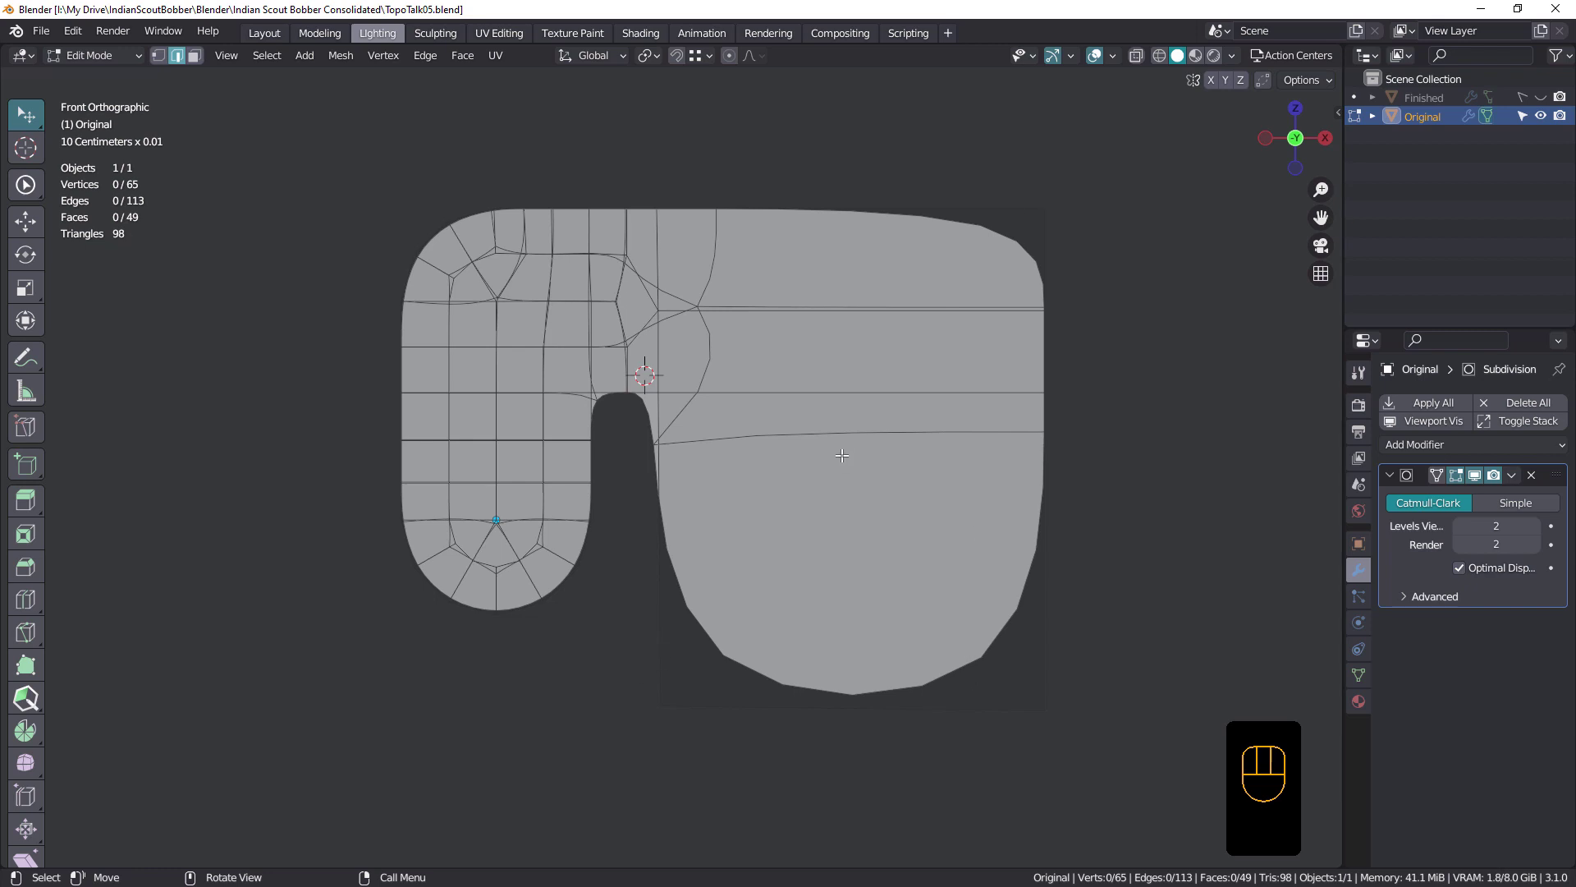
pyautogui.click(1456, 475)
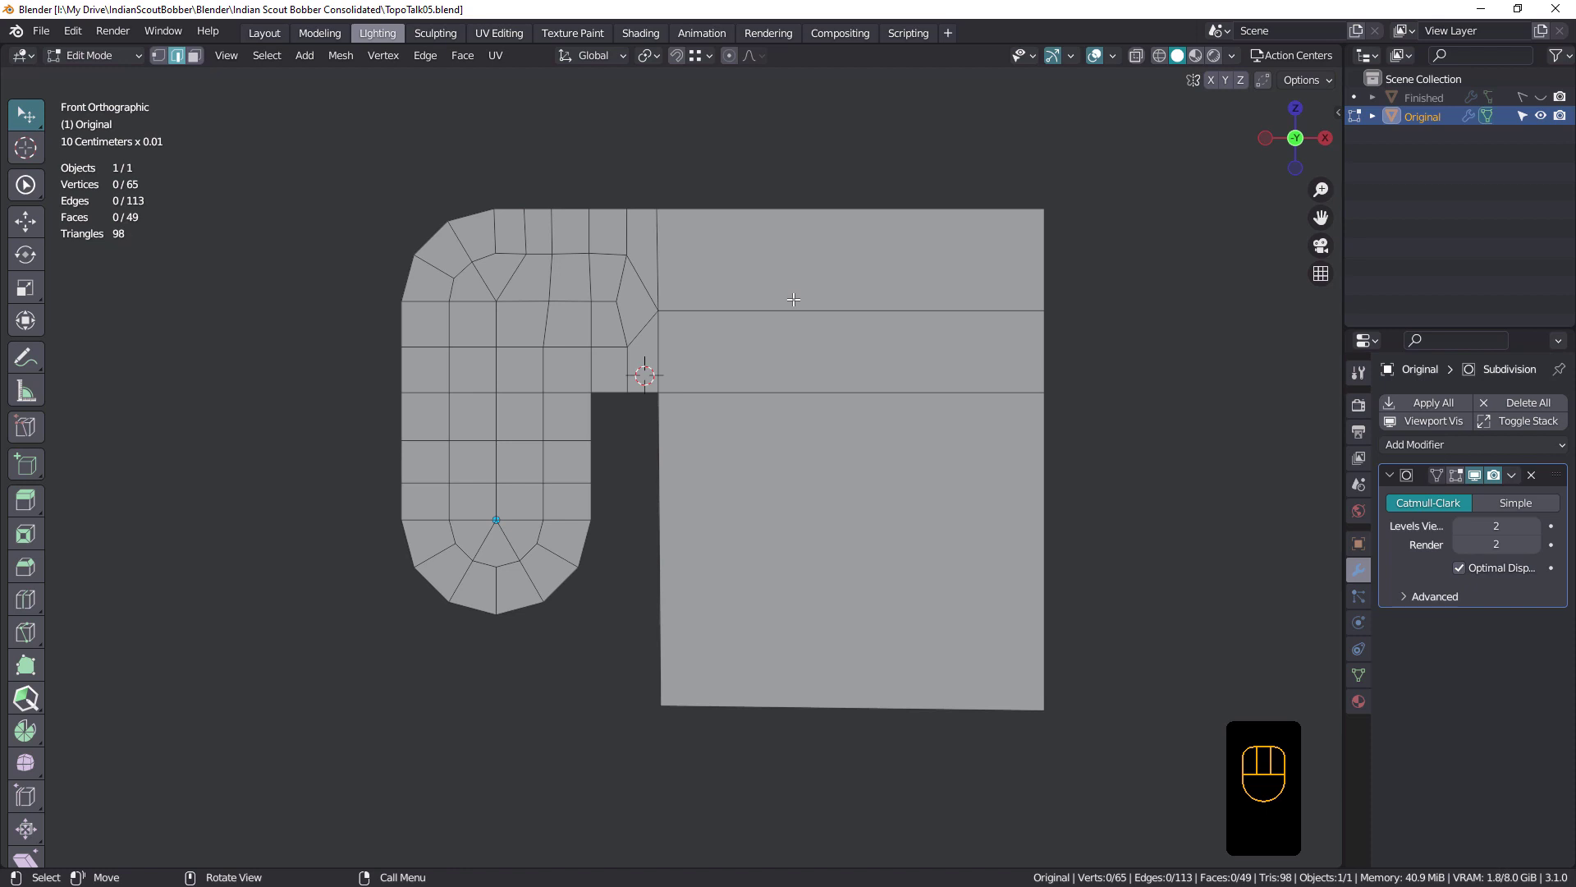
# Step: Knife-cut two horizontal edges from the strip's inner vertices to the panel's outer edge, plus a short edge joining the pinched vertex to the panel
pyautogui.press('k')
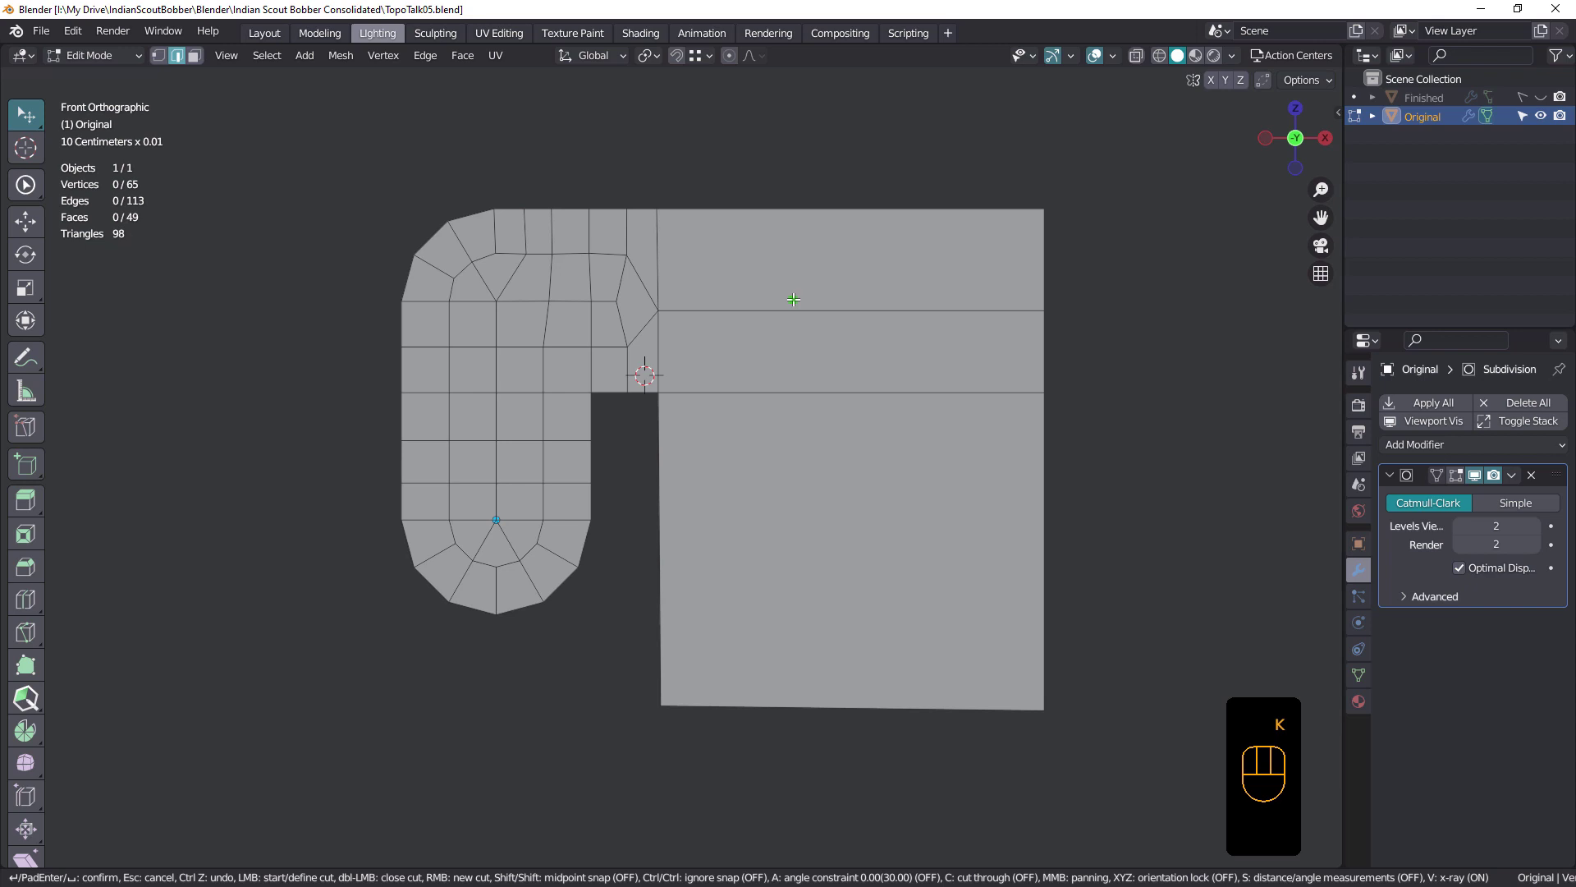
pyautogui.click(627, 255)
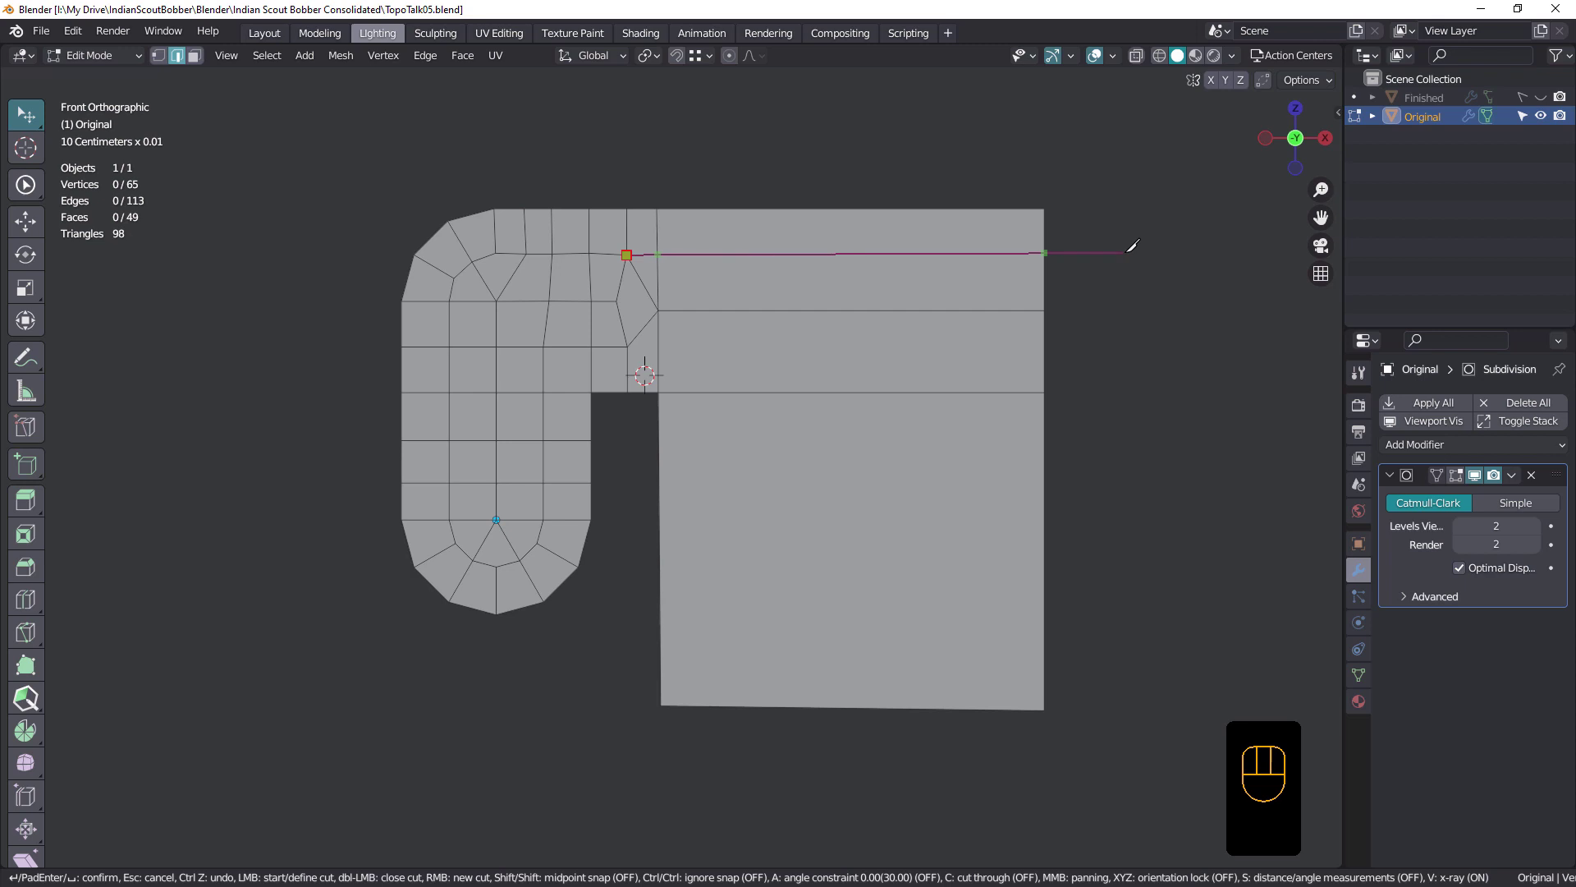
pyautogui.press('a')
pyautogui.click(1126, 244)
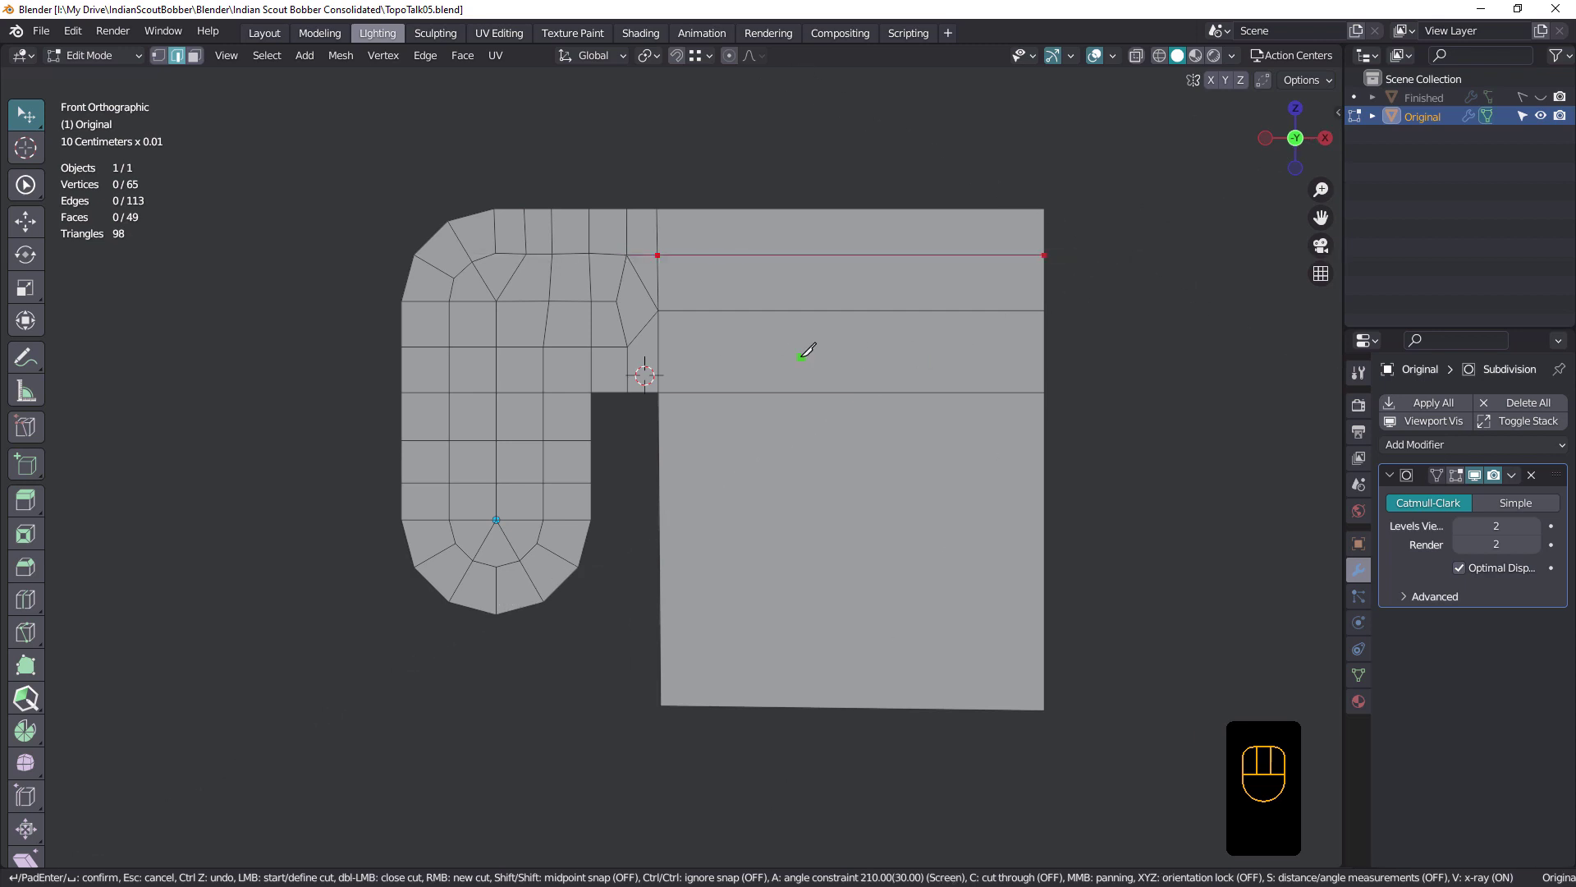
pyautogui.press('ctrl')
pyautogui.click(630, 344)
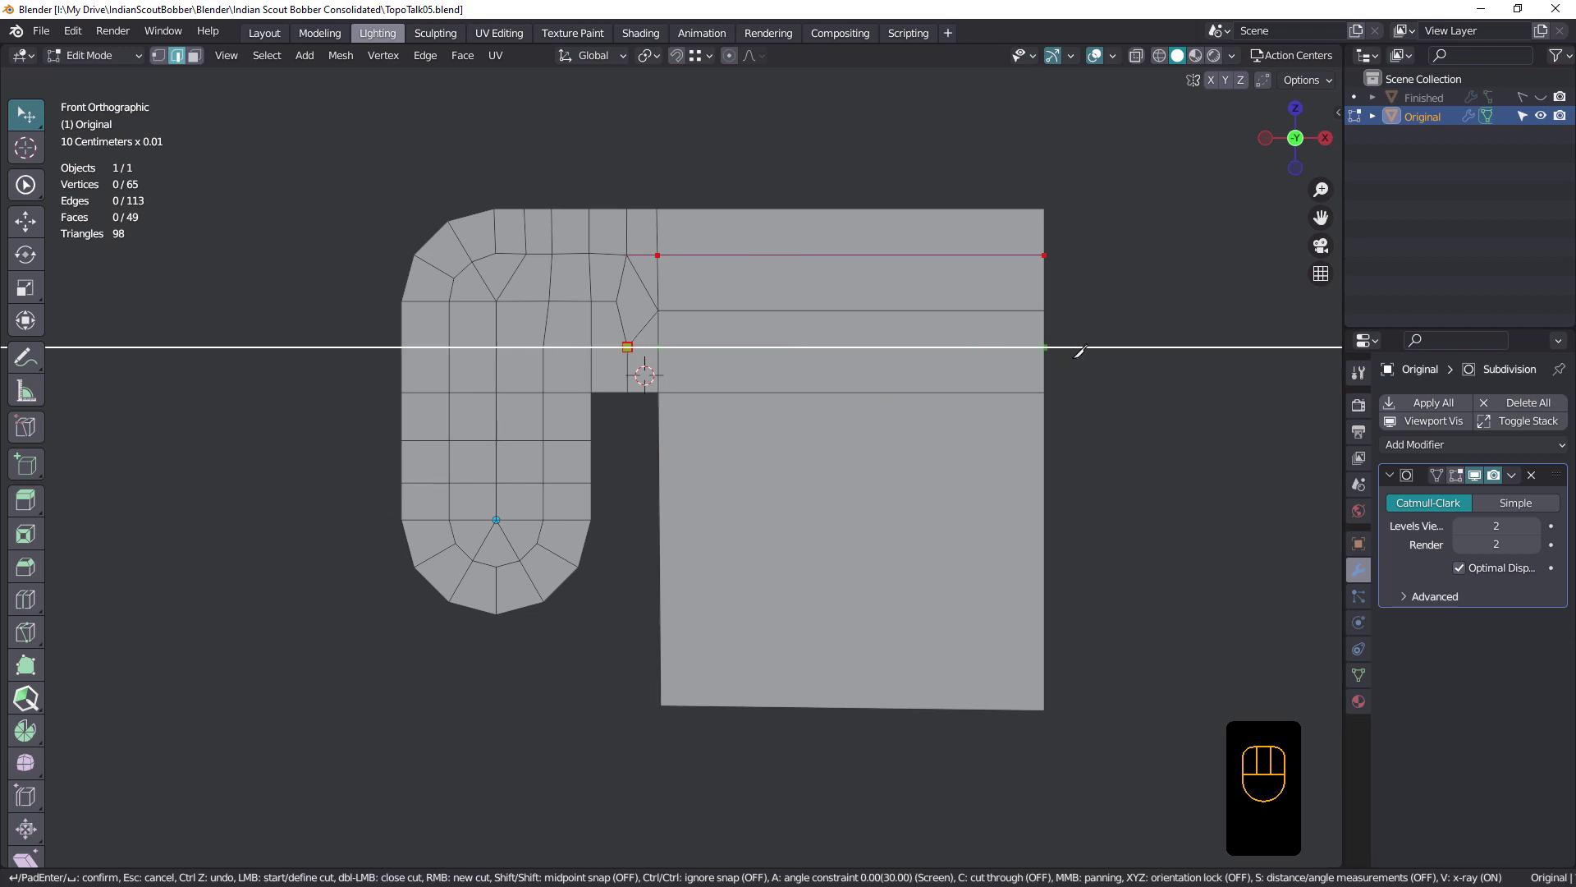
pyautogui.click(1095, 350)
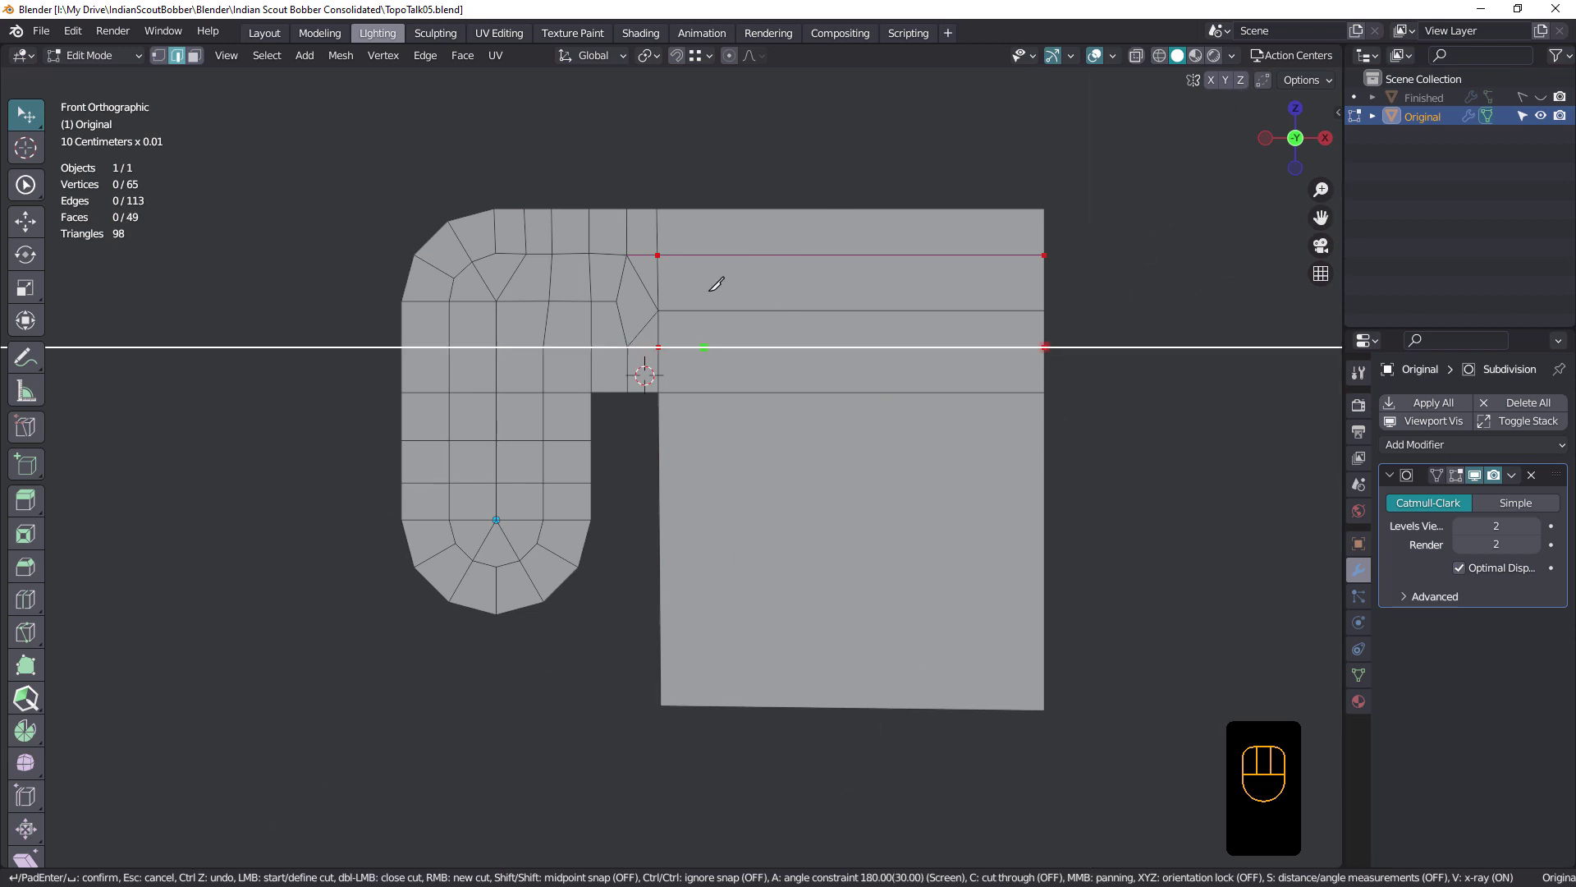
pyautogui.press('a')
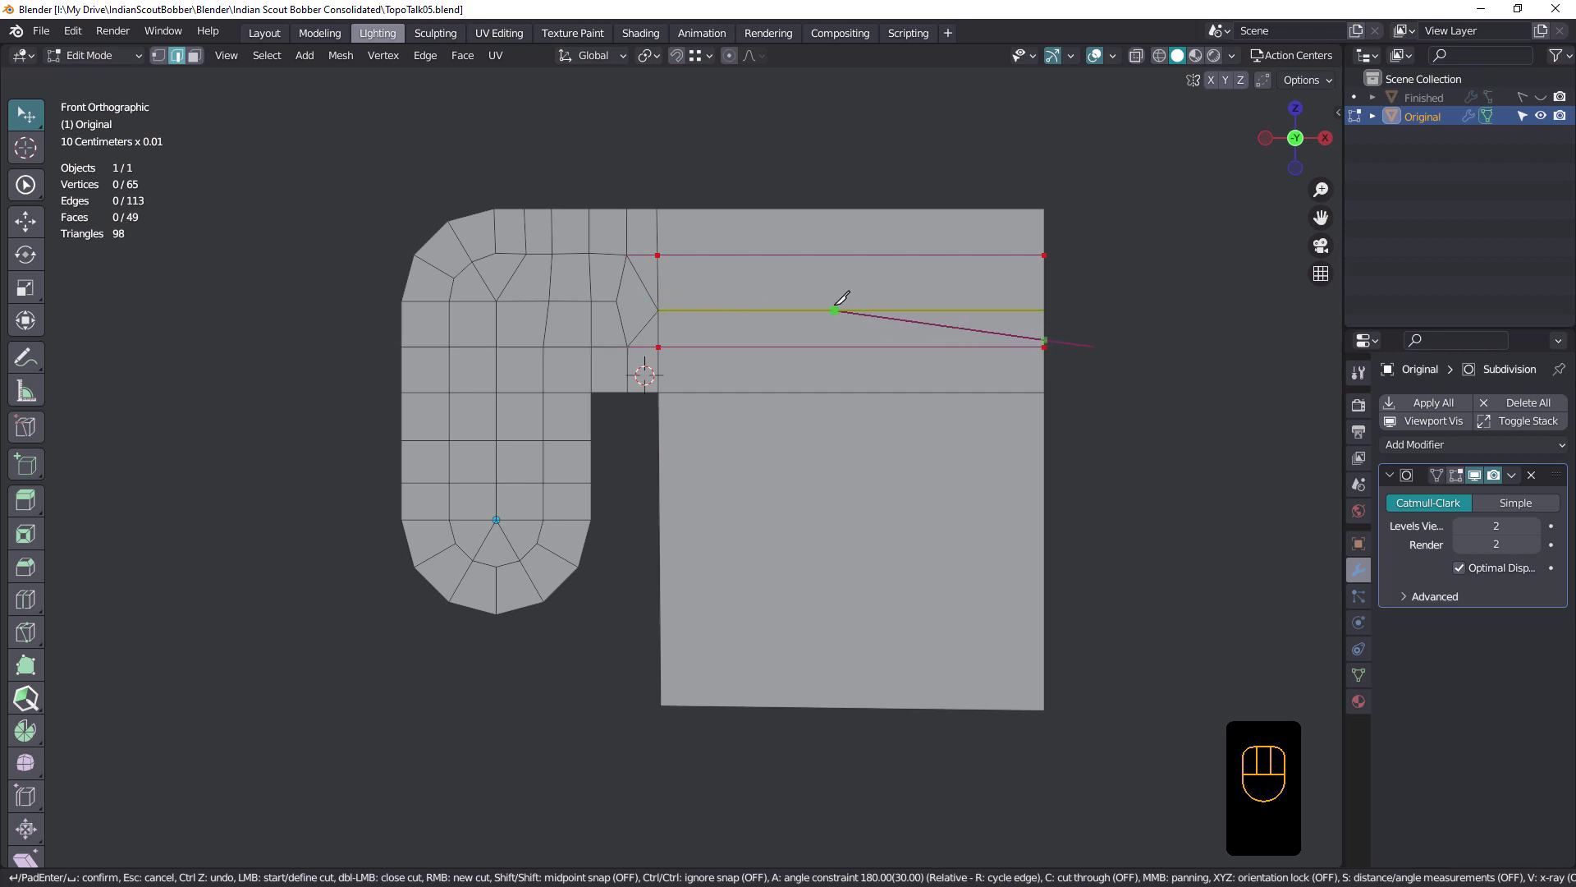
pyautogui.click(657, 310)
pyautogui.press('Return')
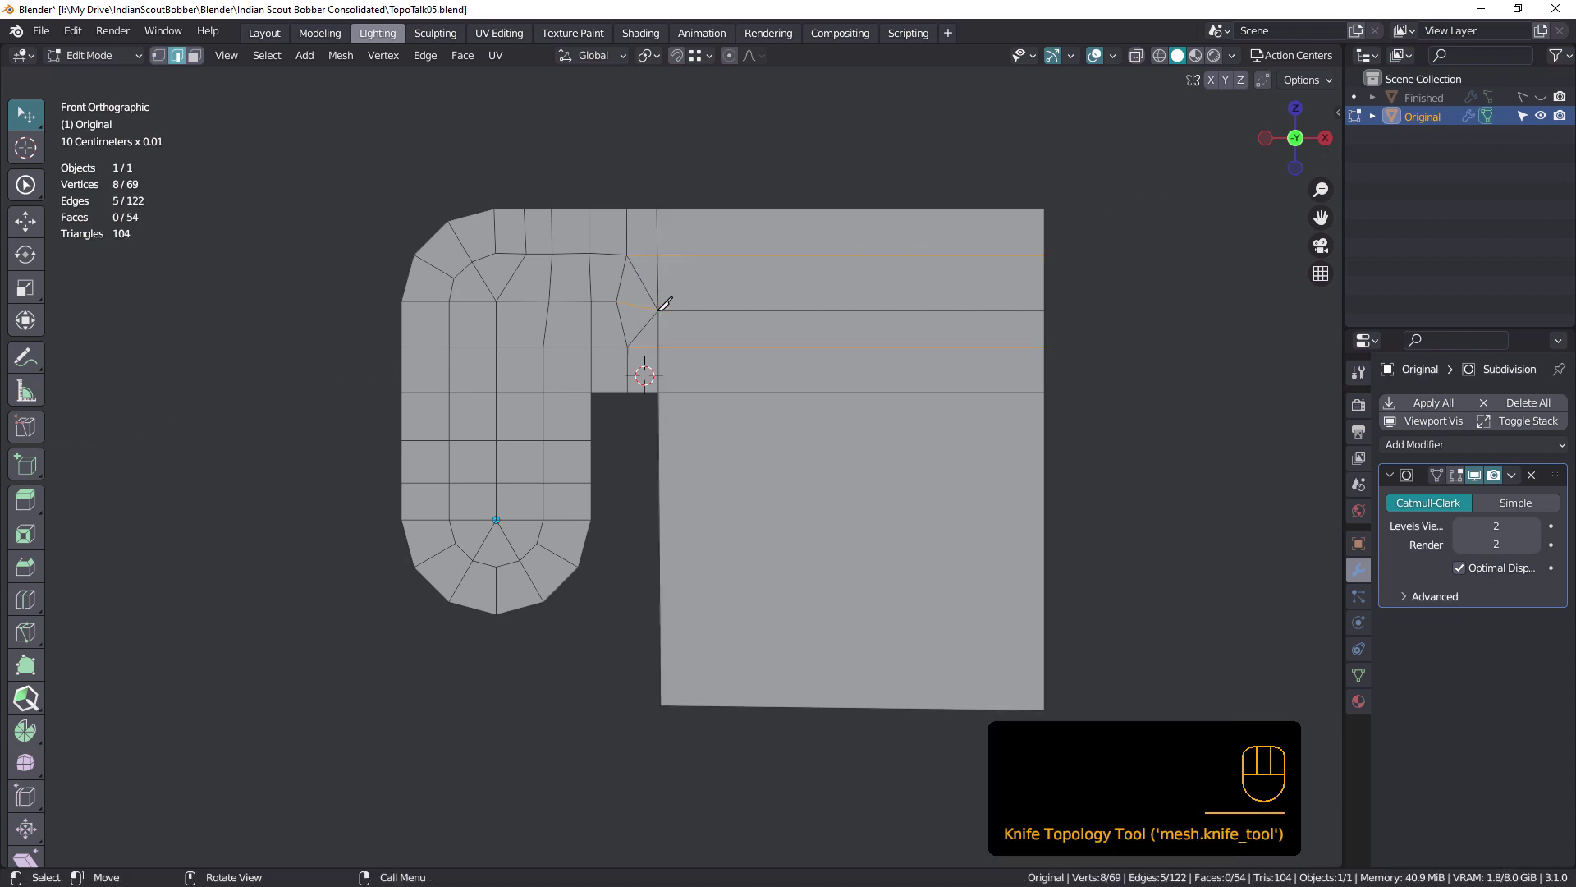
# Step: Dissolve the two diagonal edges beside the panel that meet at the end of its upper horizontal edge
pyautogui.click(641, 283)
pyautogui.keyDown('shift'); pyautogui.click(647, 322); pyautogui.keyUp('shift')
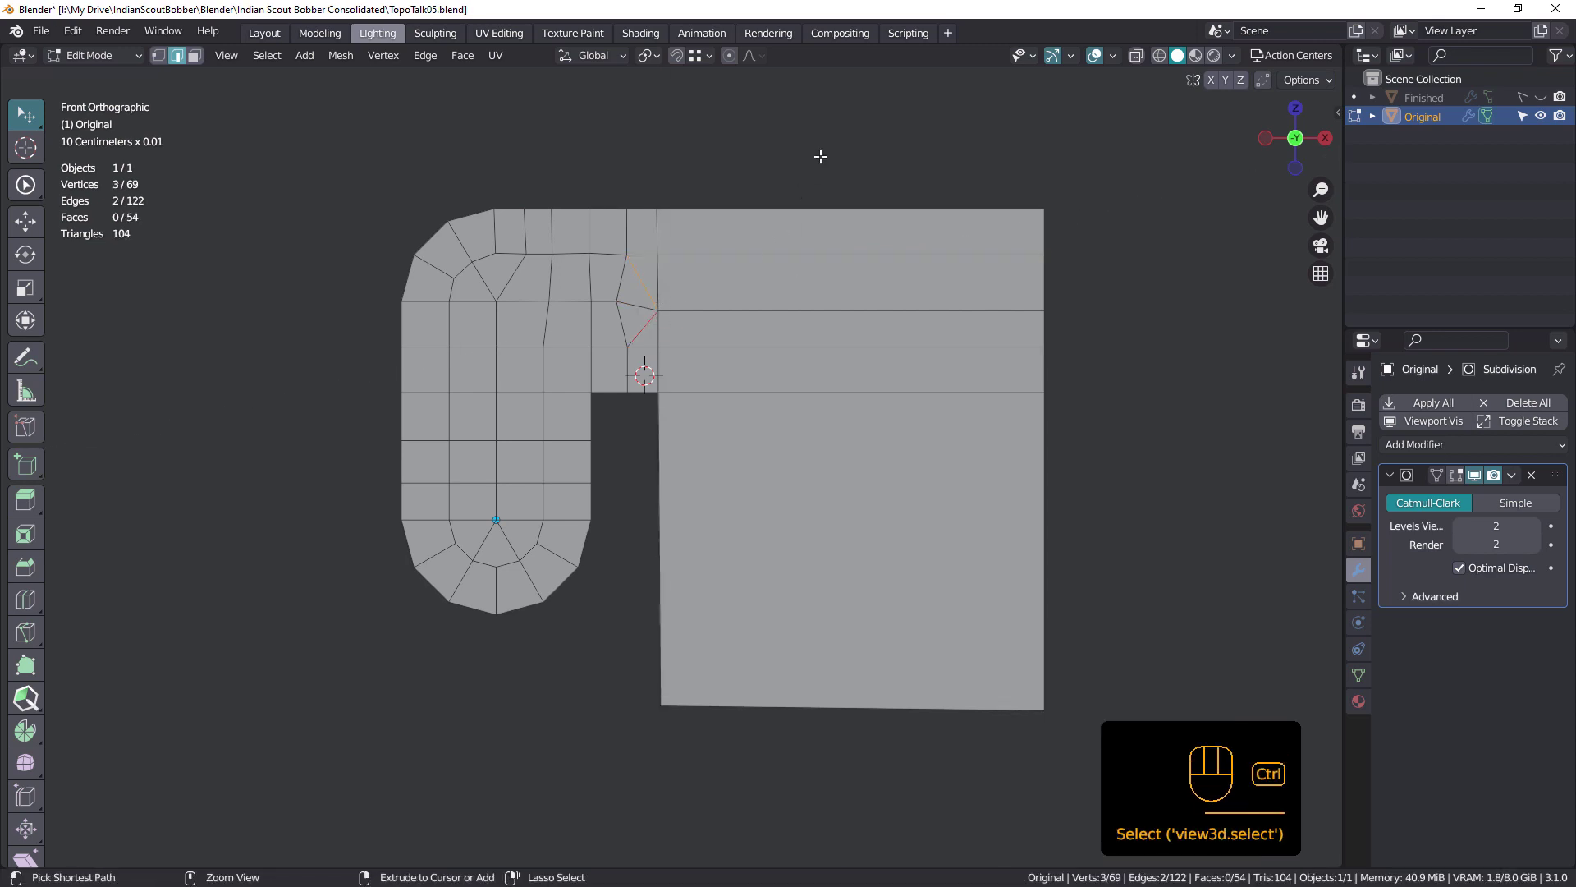
pyautogui.hotkey('ctrl', 'x')
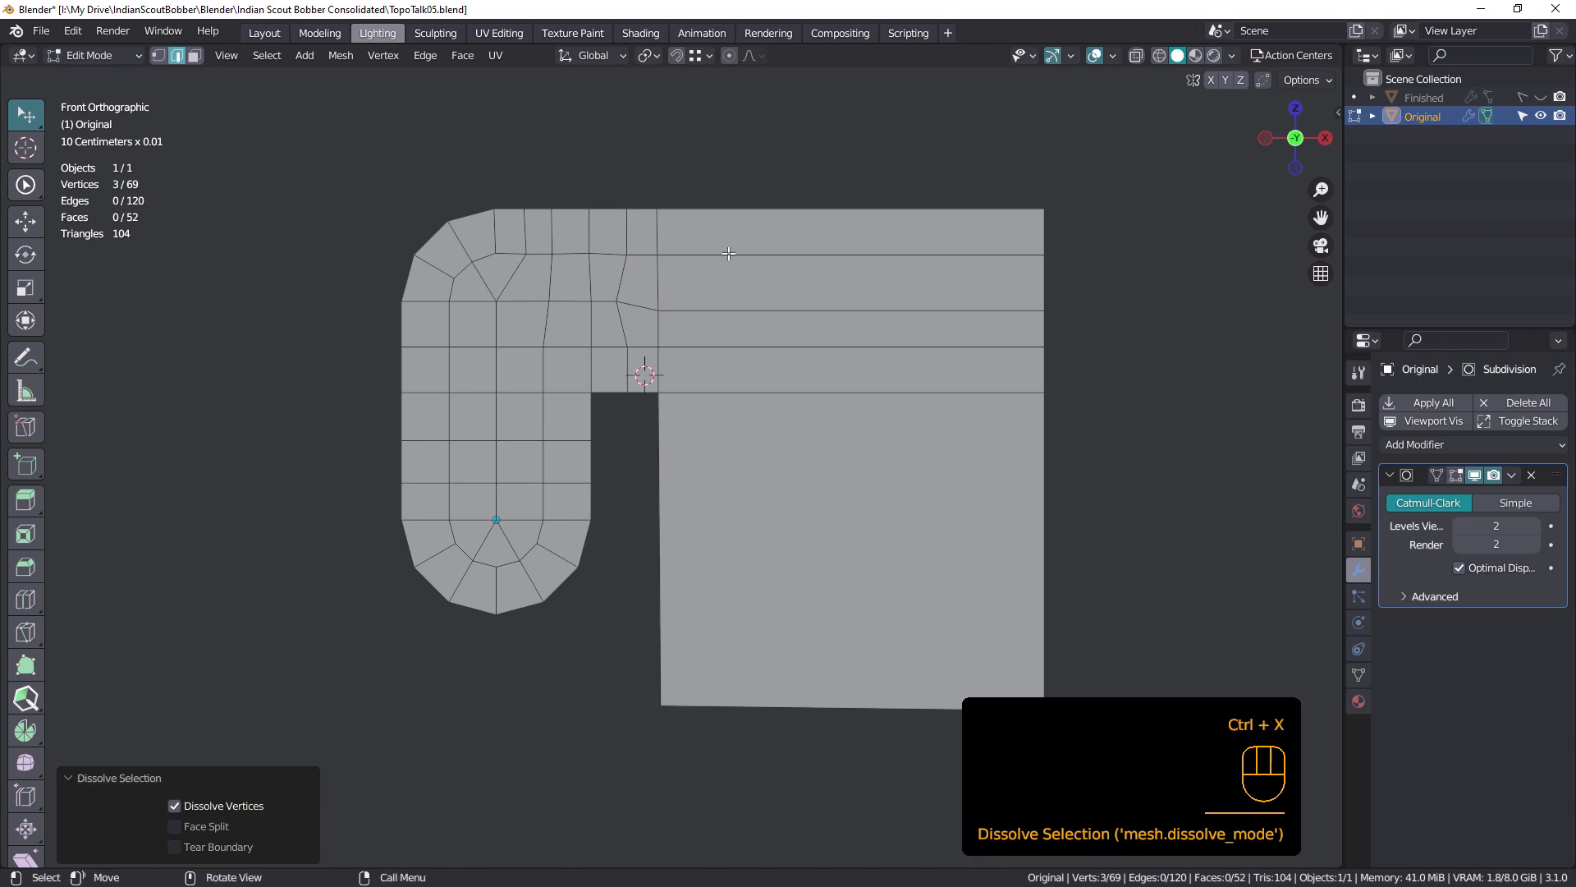
# Step: Slide the bent vertex toward the panel by a factor of about 0.256, in line with the vertices above and below it
pyautogui.press('1')
pyautogui.click(615, 301)
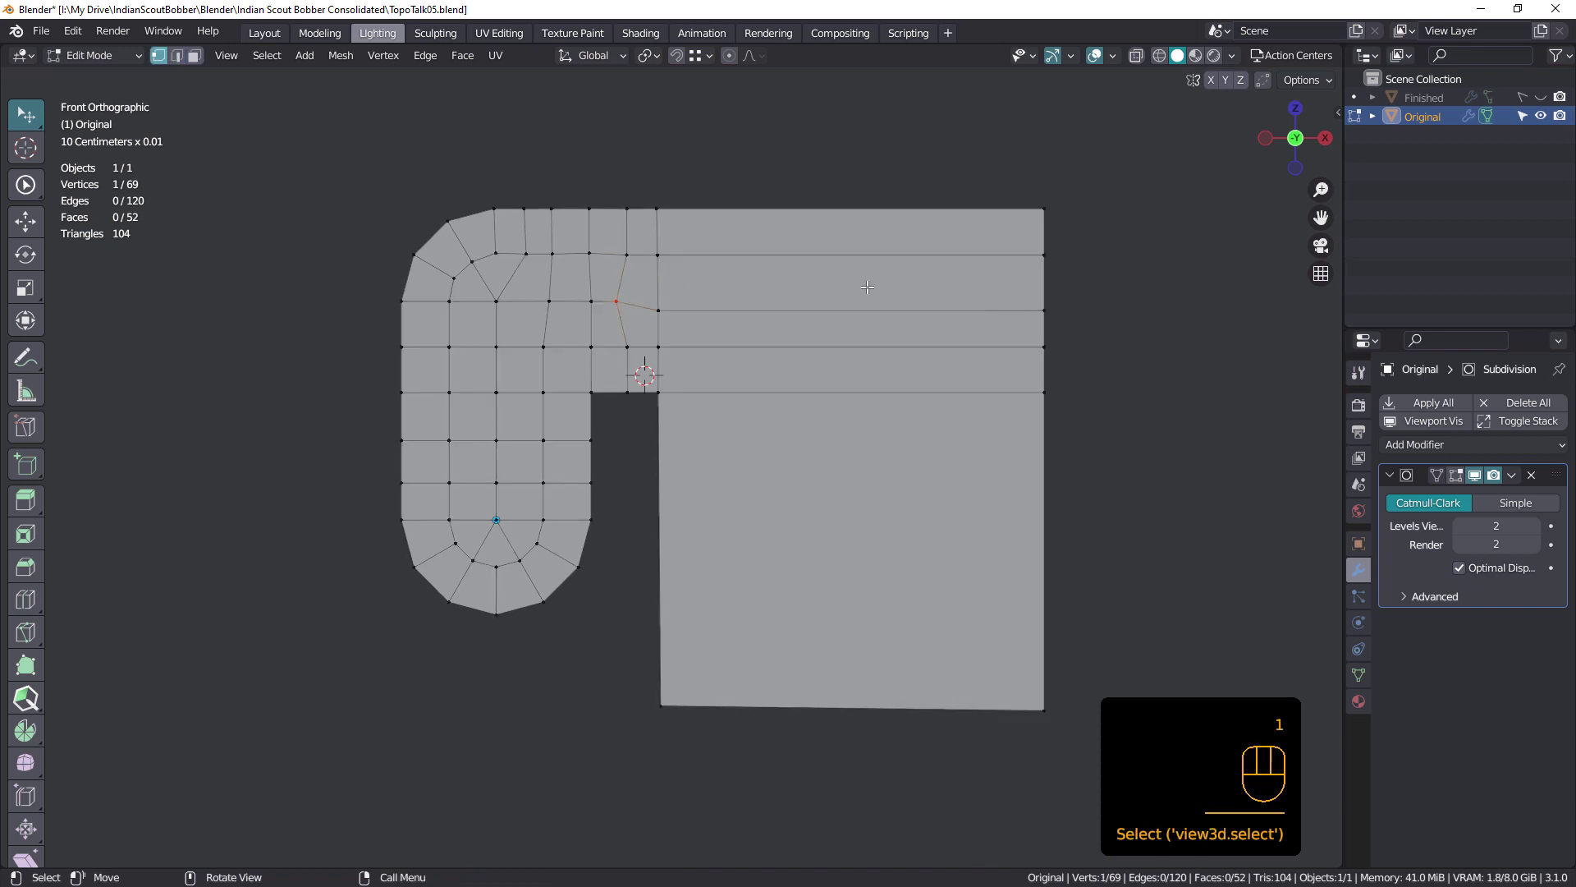
pyautogui.press('g')
pyautogui.press('g')
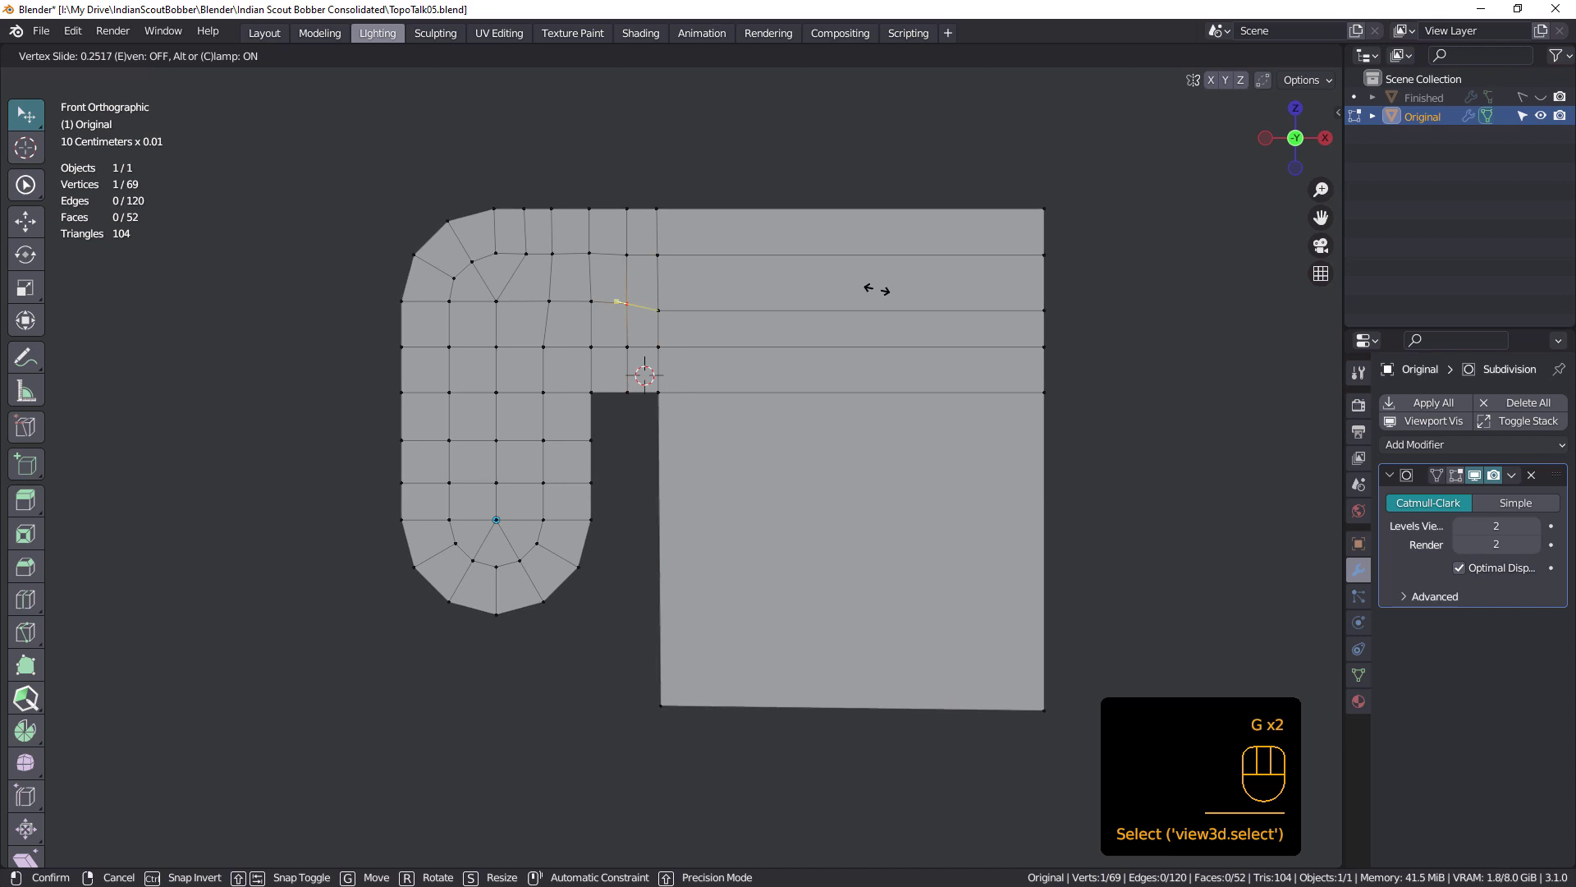
pyautogui.click(872, 289)
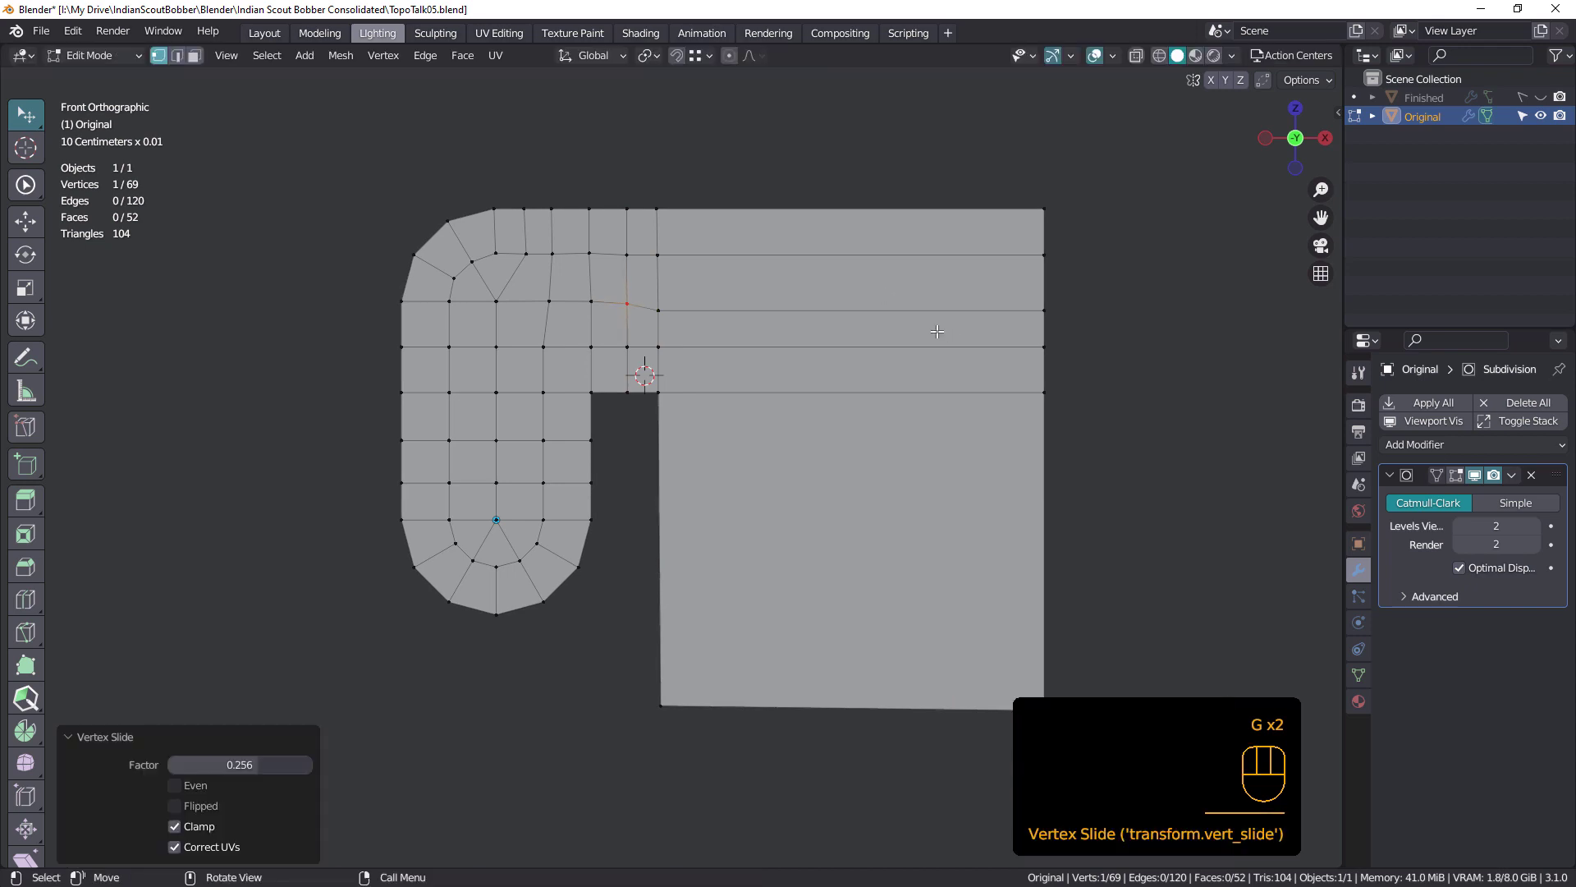
# Step: Slide the panel's middle horizontal edge upward by a factor of about -0.127, level with the adjoining edges
pyautogui.press('2')
pyautogui.click(901, 311)
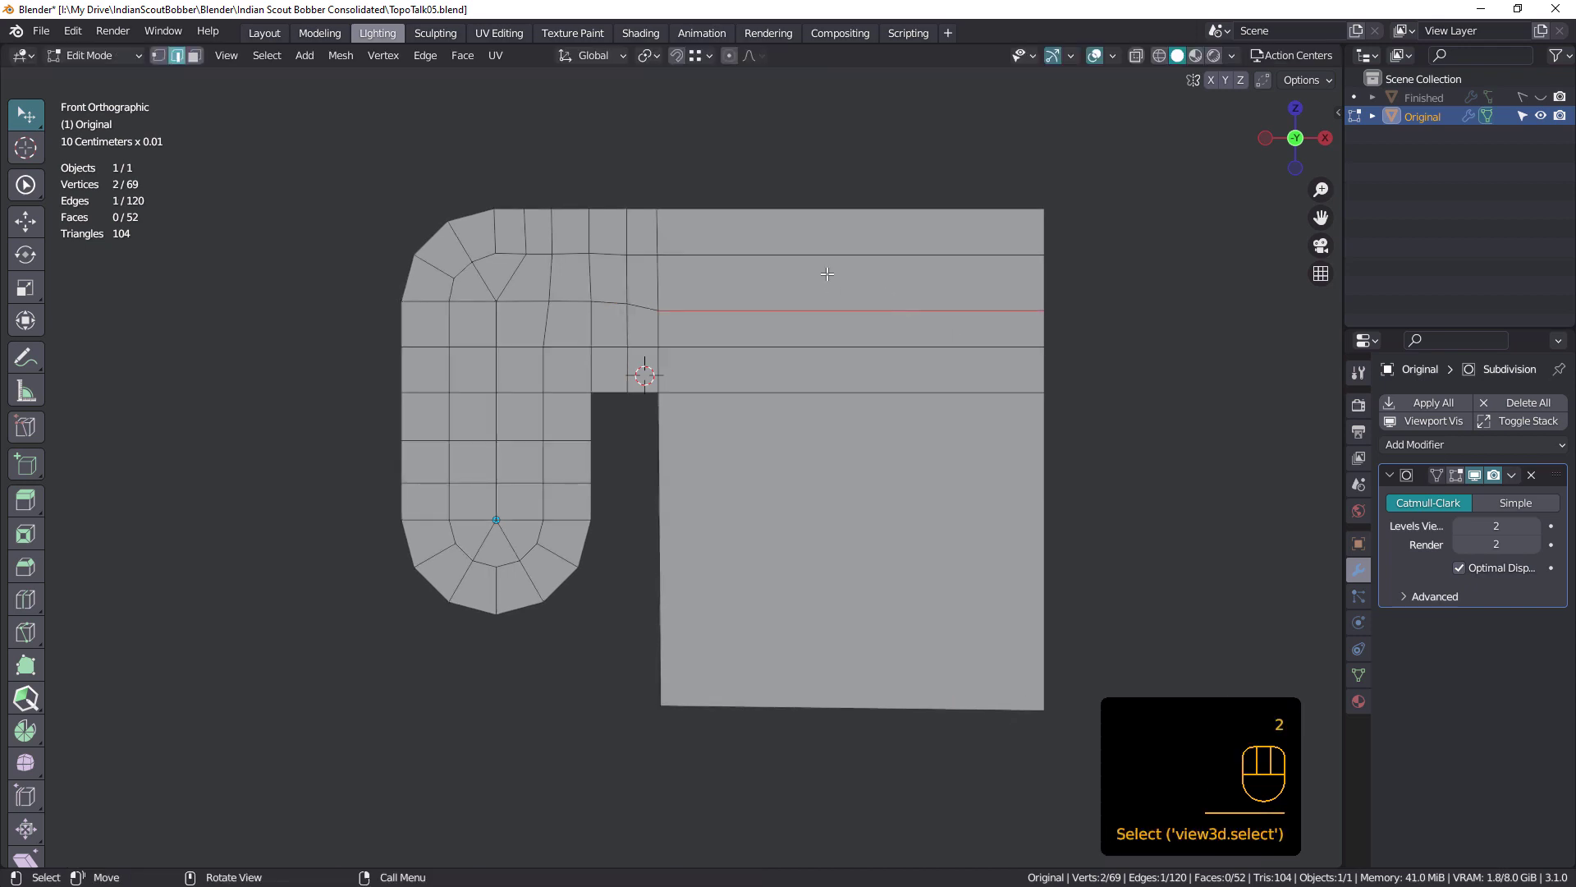
pyautogui.press('g')
pyautogui.press('g')
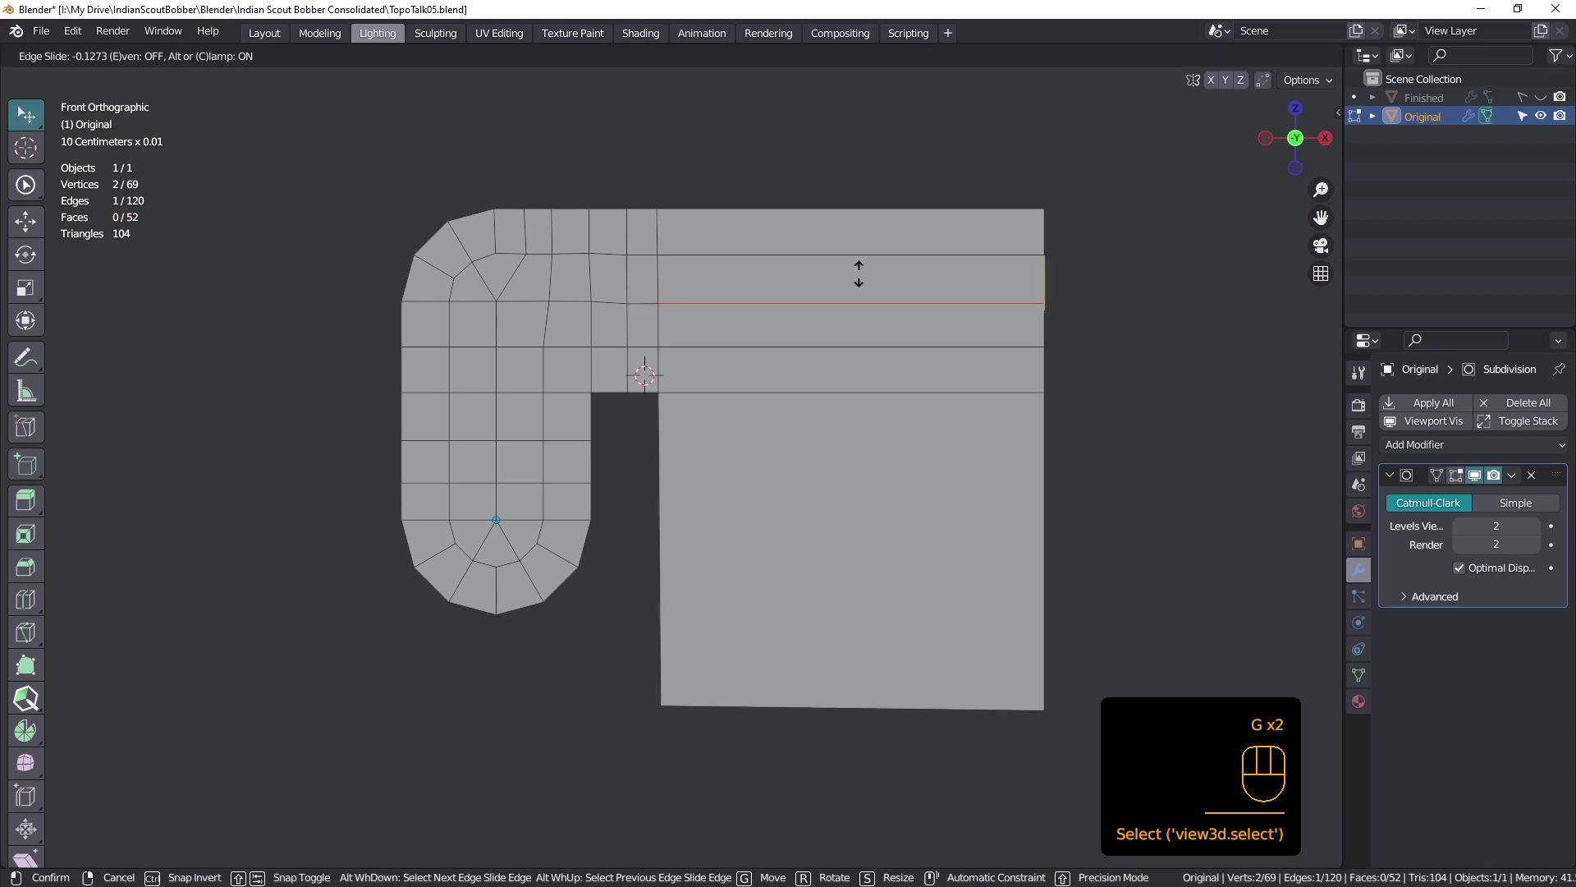
pyautogui.click(860, 282)
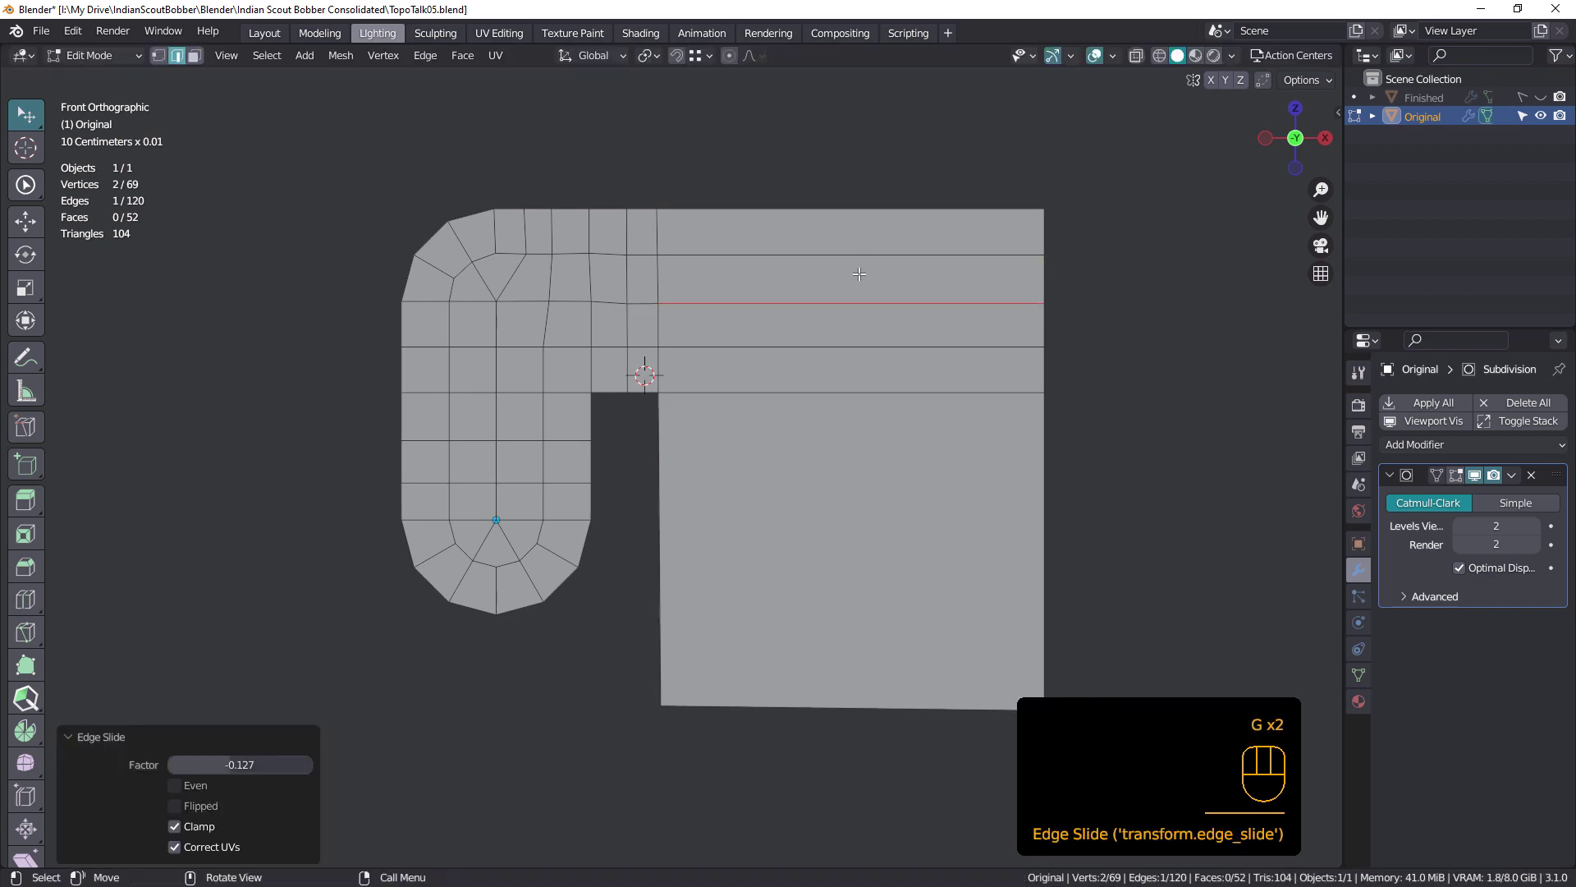
# Step: Straighten the full horizontal edge row through the slid edge with LoopTools Gstretch, using the Spread method
pyautogui.keyDown('shift'); pyautogui.click(643, 304); pyautogui.keyUp('shift')
pyautogui.keyDown('shift'); pyautogui.click(609, 303); pyautogui.keyUp('shift')
pyautogui.keyDown('ctrl'); pyautogui.keyDown('shift'); pyautogui.click(423, 301); pyautogui.keyUp('shift'); pyautogui.keyUp('ctrl')
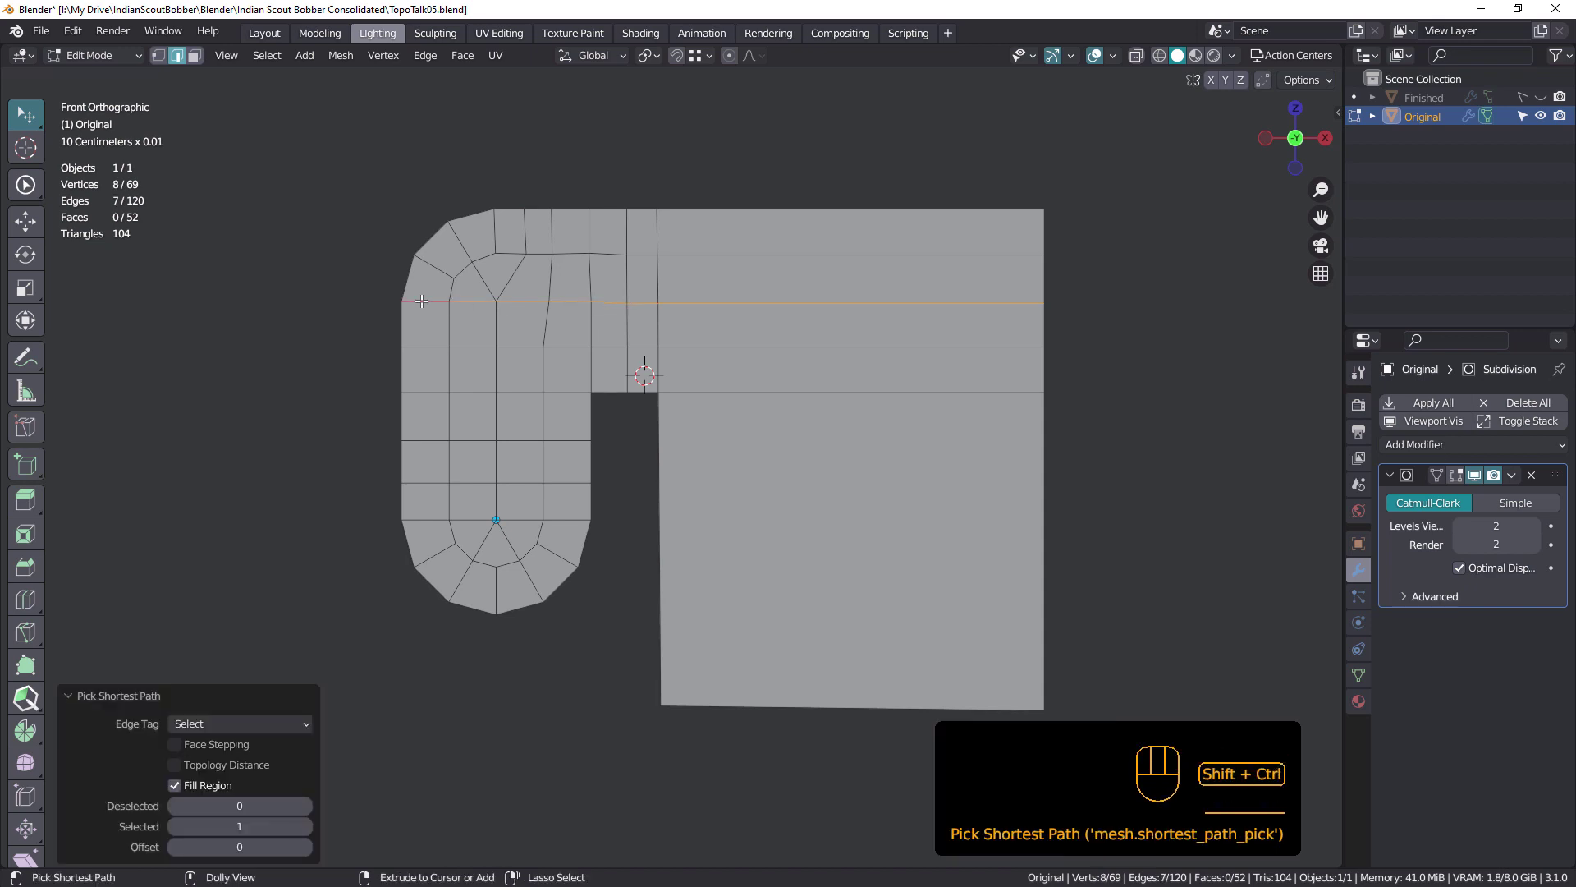
pyautogui.press('n')
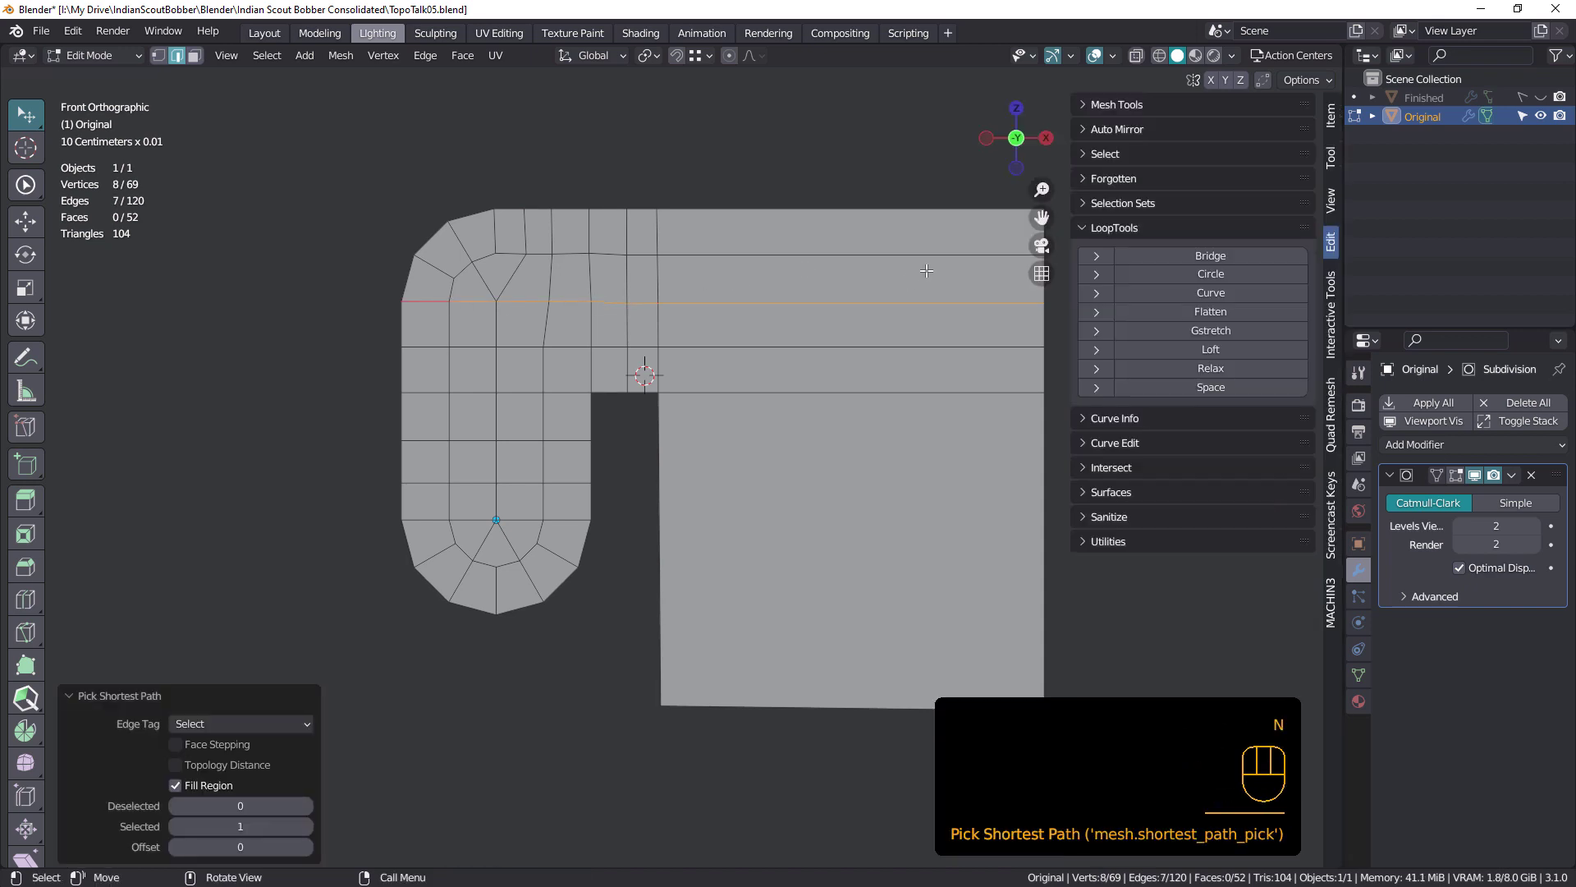
pyautogui.click(1239, 333)
pyautogui.click(233, 750)
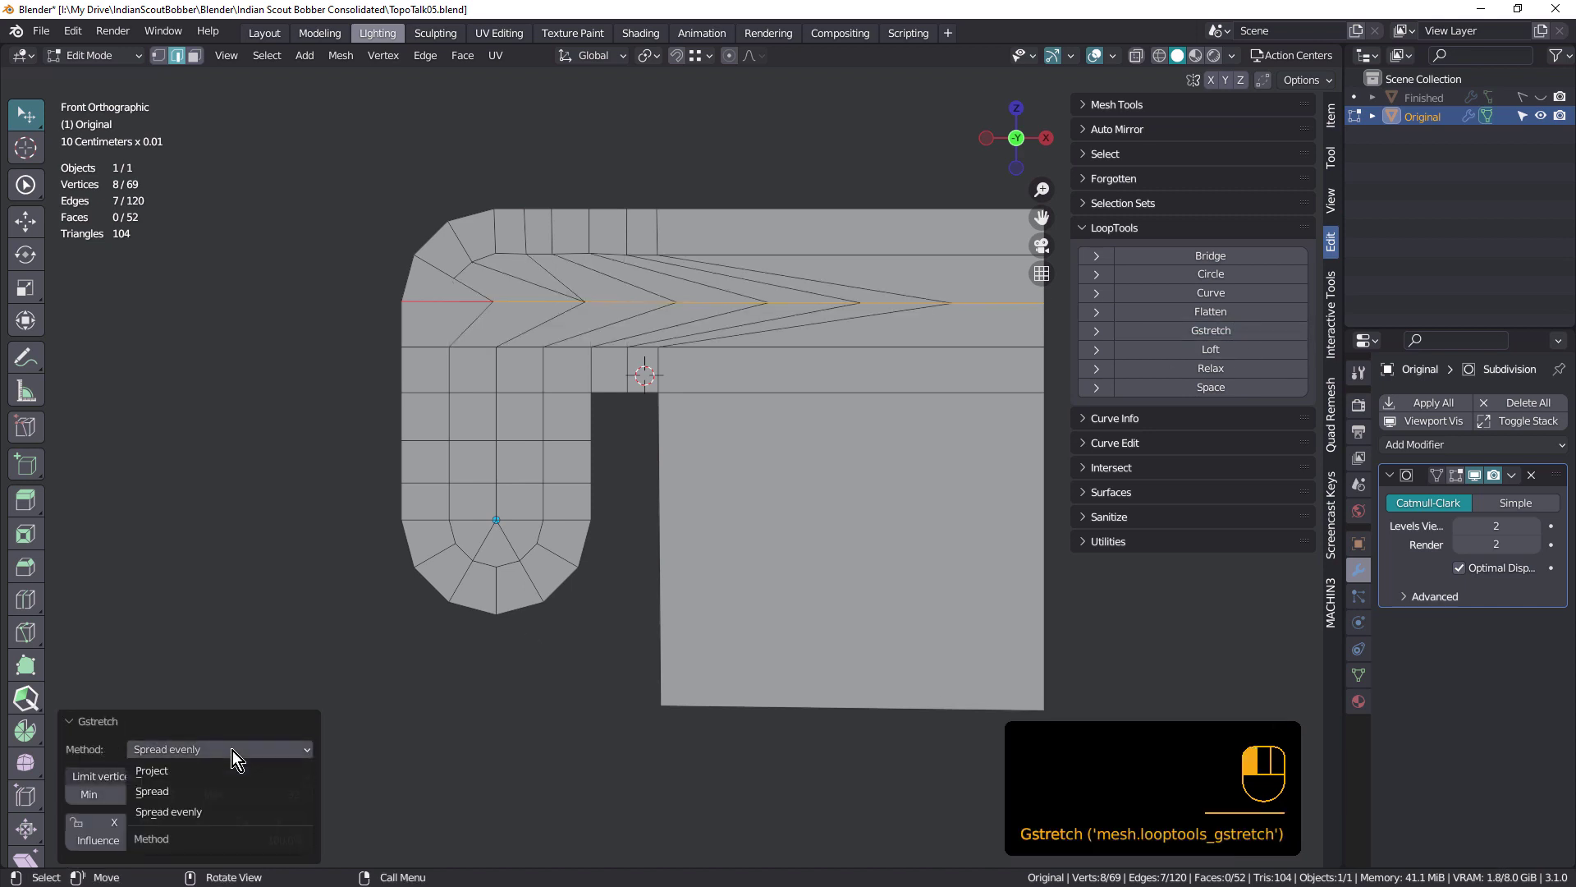
pyautogui.click(205, 791)
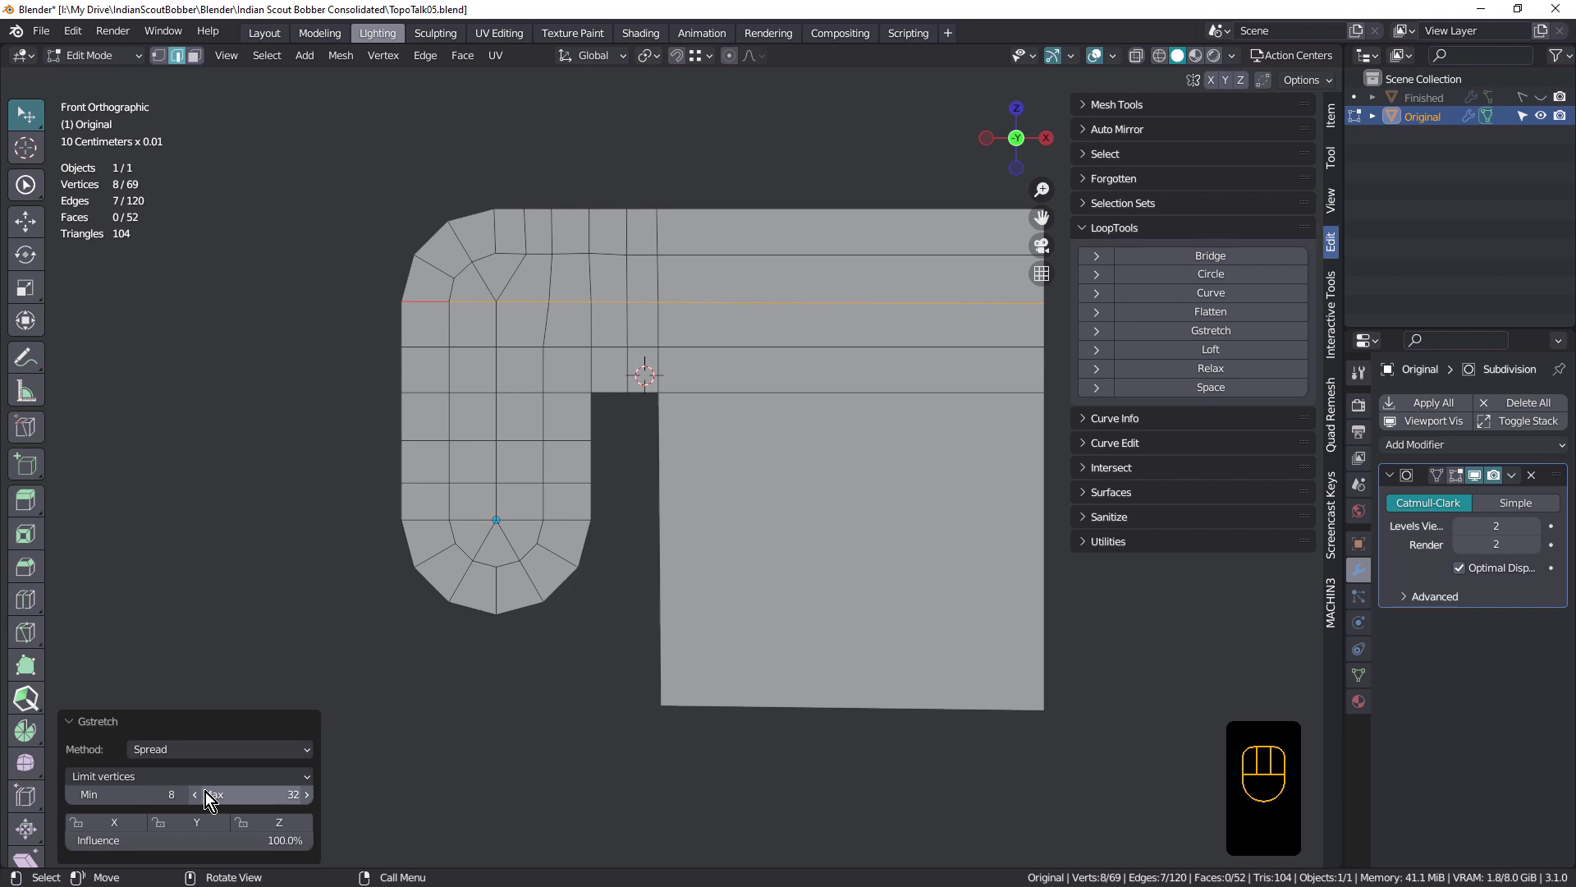
# Step: Straighten the horizontal edge row just below the top border with Gstretch, from the rounded corner to the panel's outer edge
pyautogui.click(685, 317)
pyautogui.keyDown('shift'); pyautogui.moveTo(840, 443); pyautogui.dragTo(793, 456, button='middle'); pyautogui.keyUp('shift')
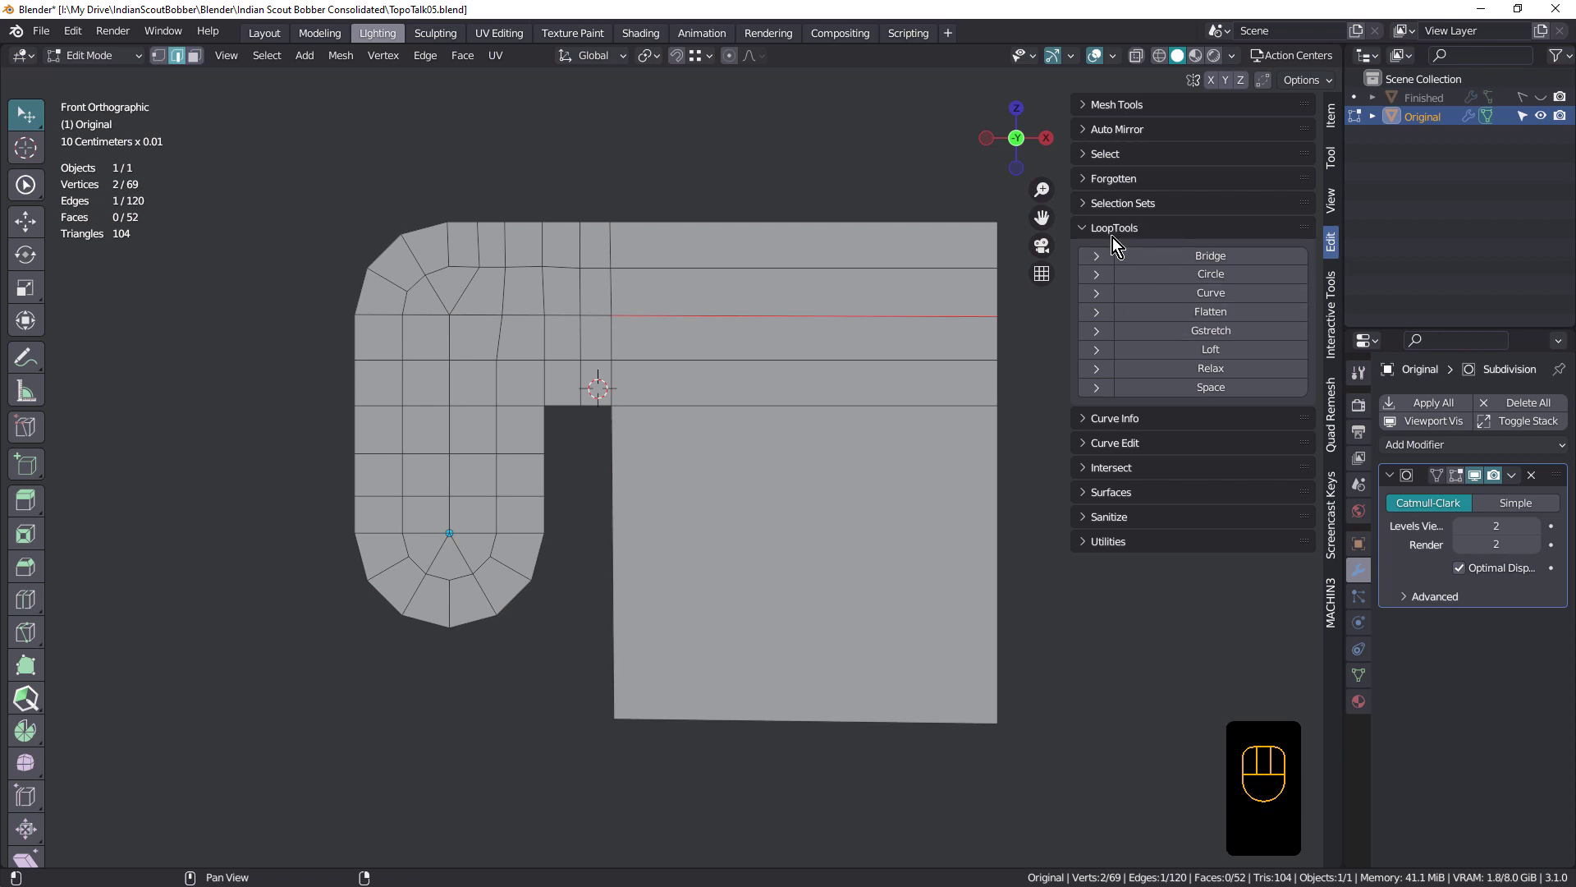
pyautogui.keyDown('shift'); pyautogui.moveTo(836, 344); pyautogui.dragTo(788, 348, button='middle'); pyautogui.keyUp('shift')
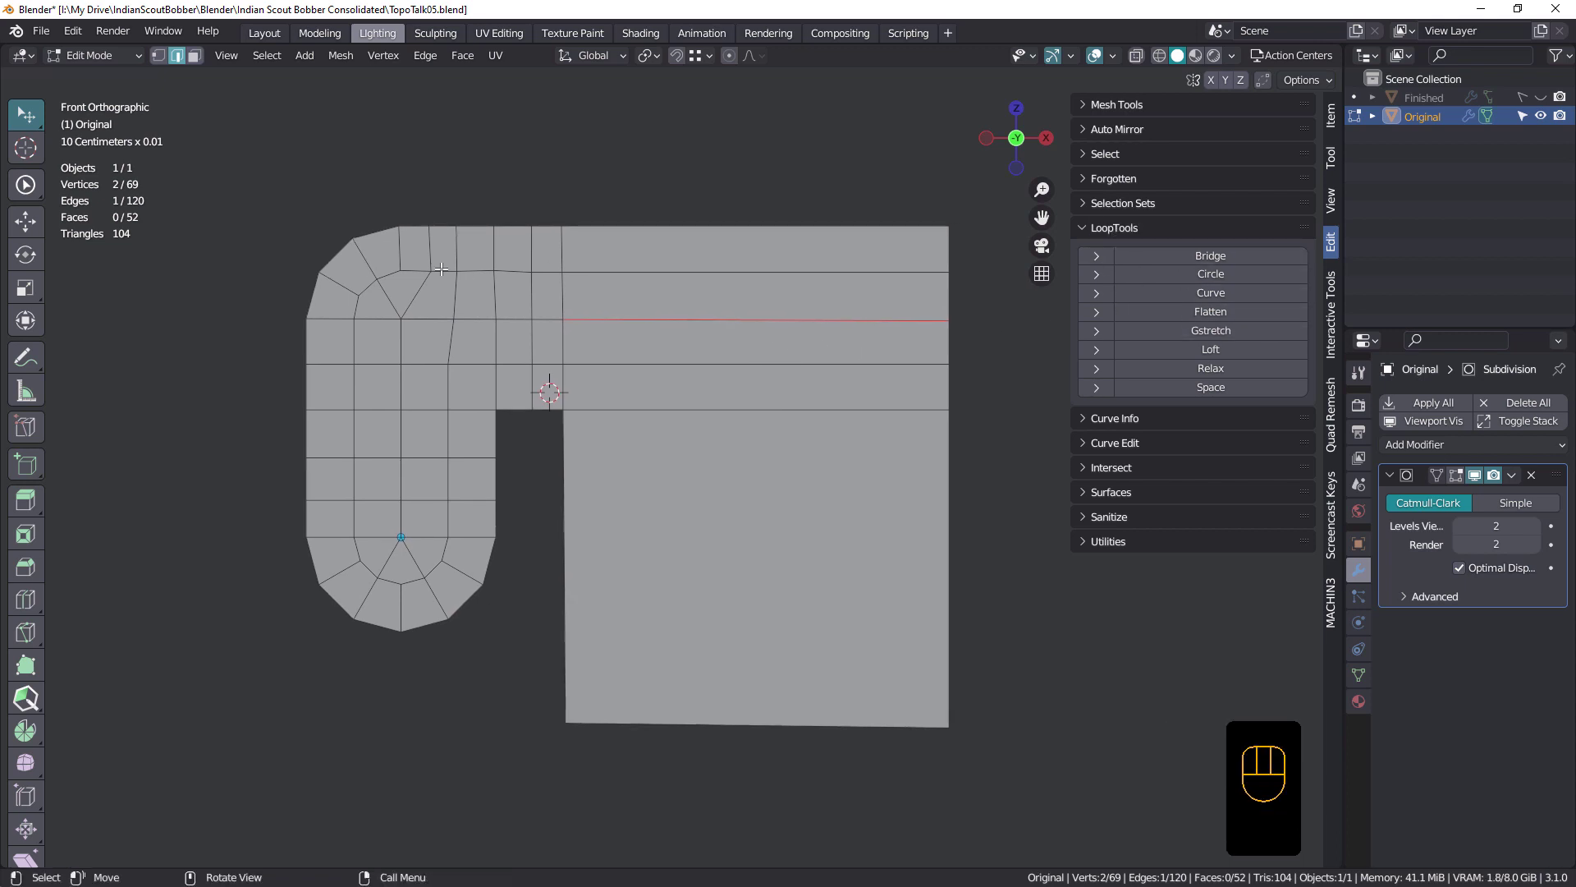
pyautogui.click(441, 273)
pyautogui.keyDown('ctrl'); pyautogui.click(751, 273); pyautogui.keyUp('ctrl')
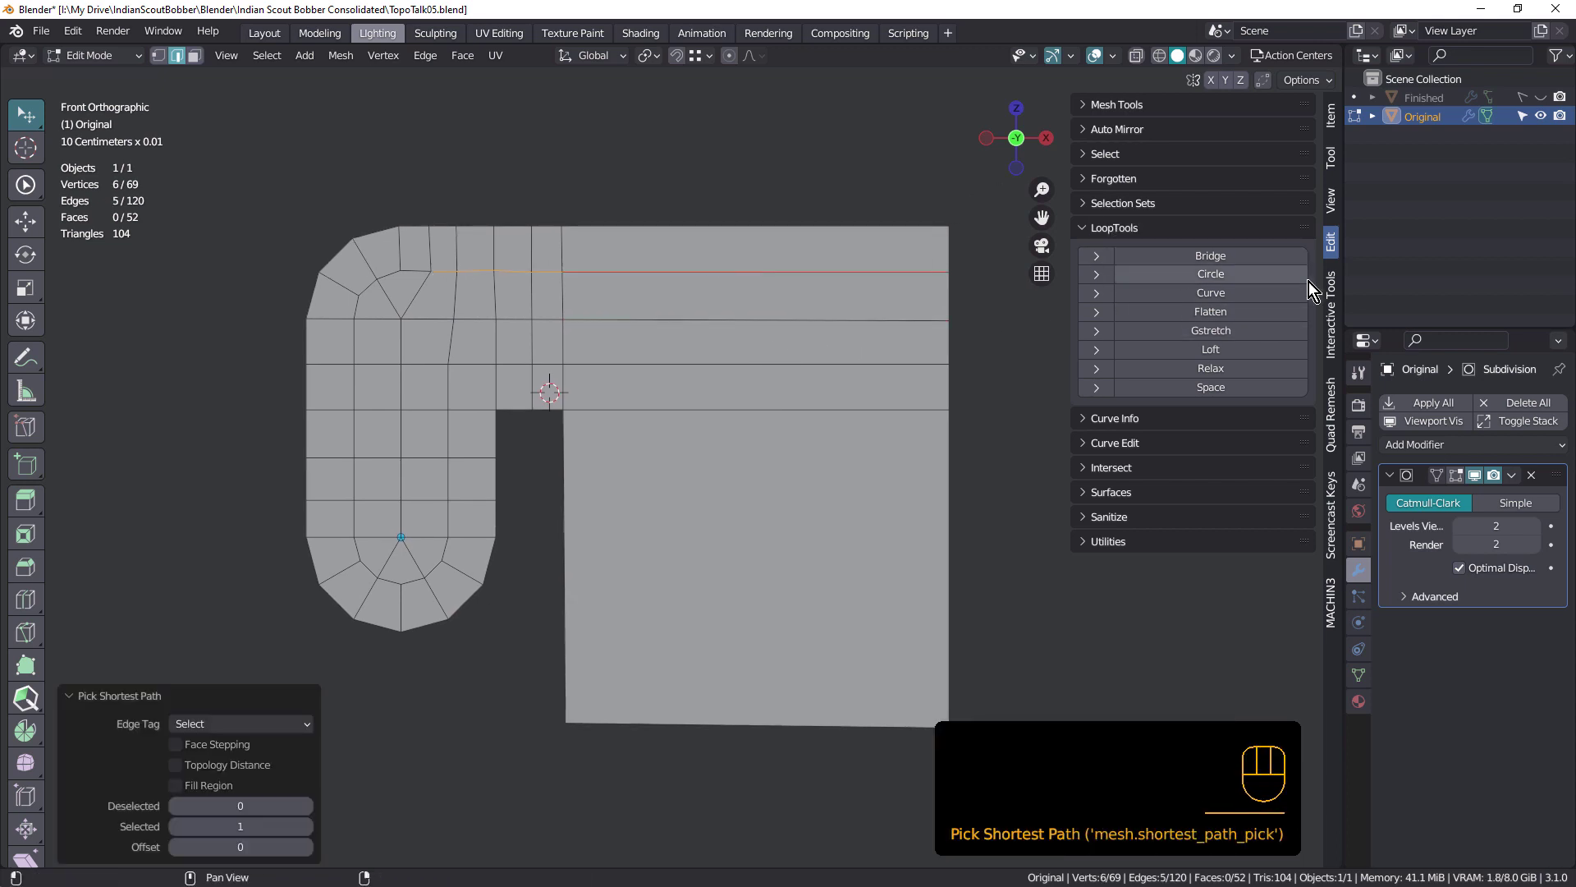
pyautogui.click(1245, 331)
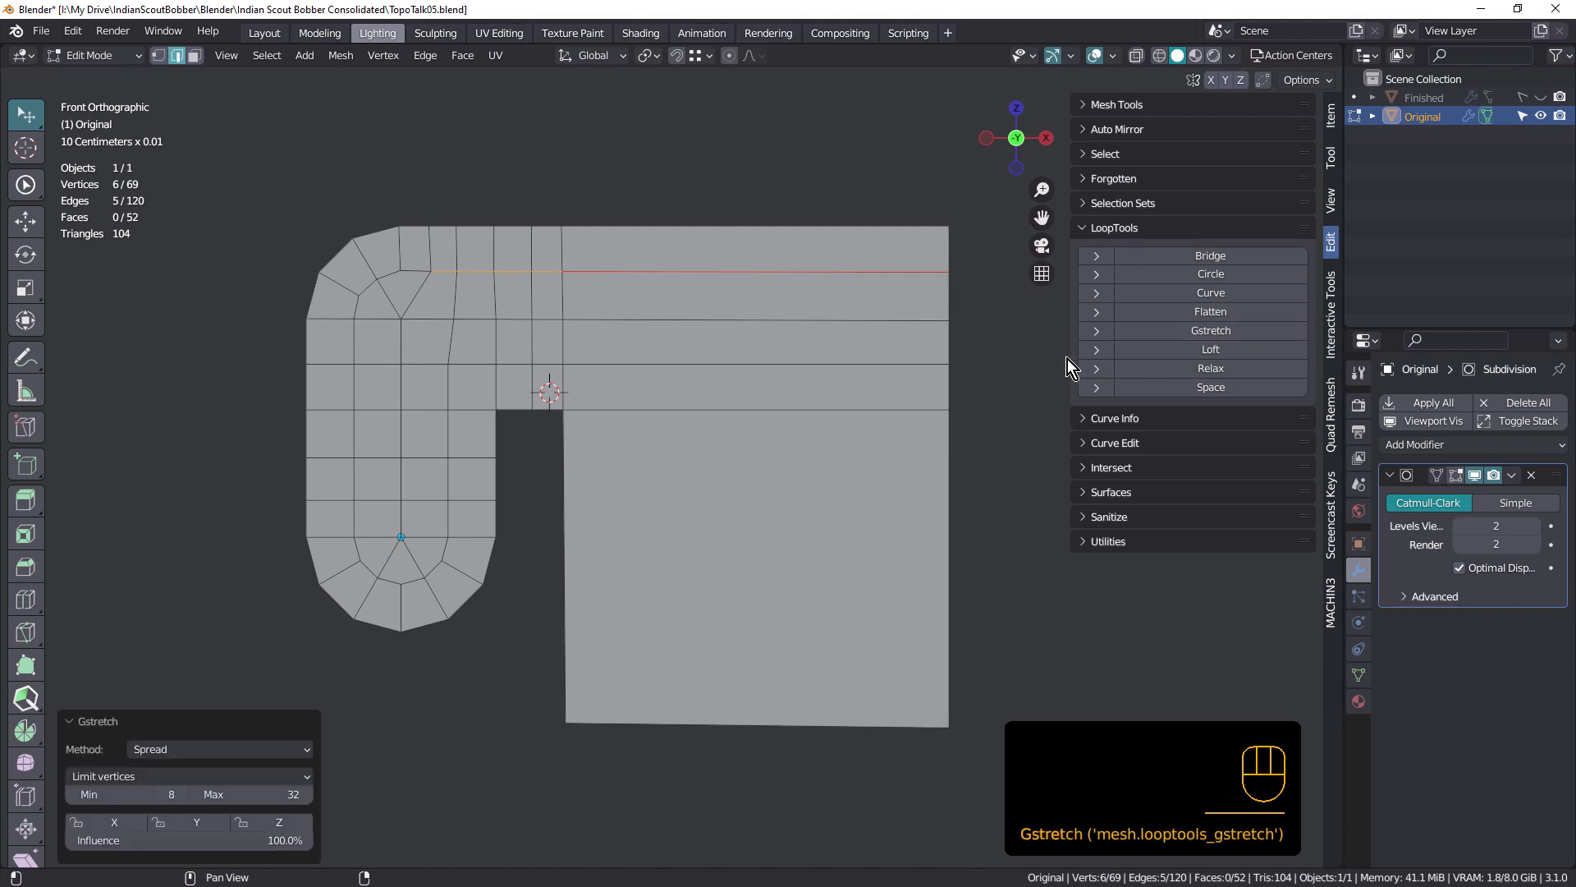
pyautogui.keyDown('shift'); pyautogui.moveTo(702, 335); pyautogui.dragTo(712, 324, button='middle'); pyautogui.keyUp('shift')
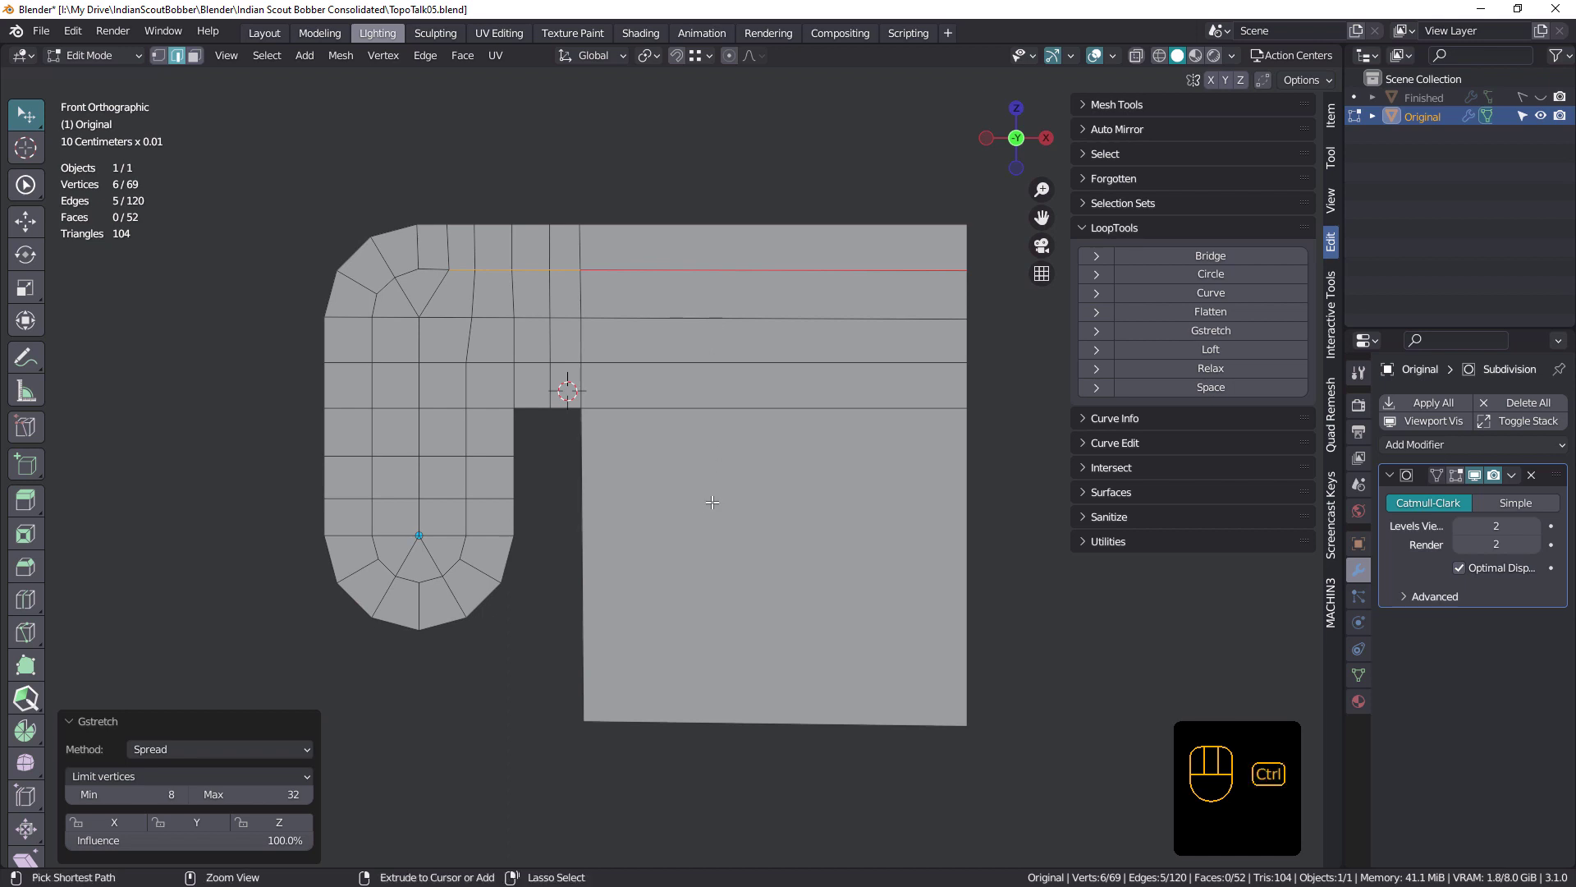
# Step: Add five evenly spaced horizontal loop cuts across the large lower face of the panel
pyautogui.hotkey('ctrl', 'r')
pyautogui.scroll(3, 580, 501)
pyautogui.scroll(1, 580, 501)
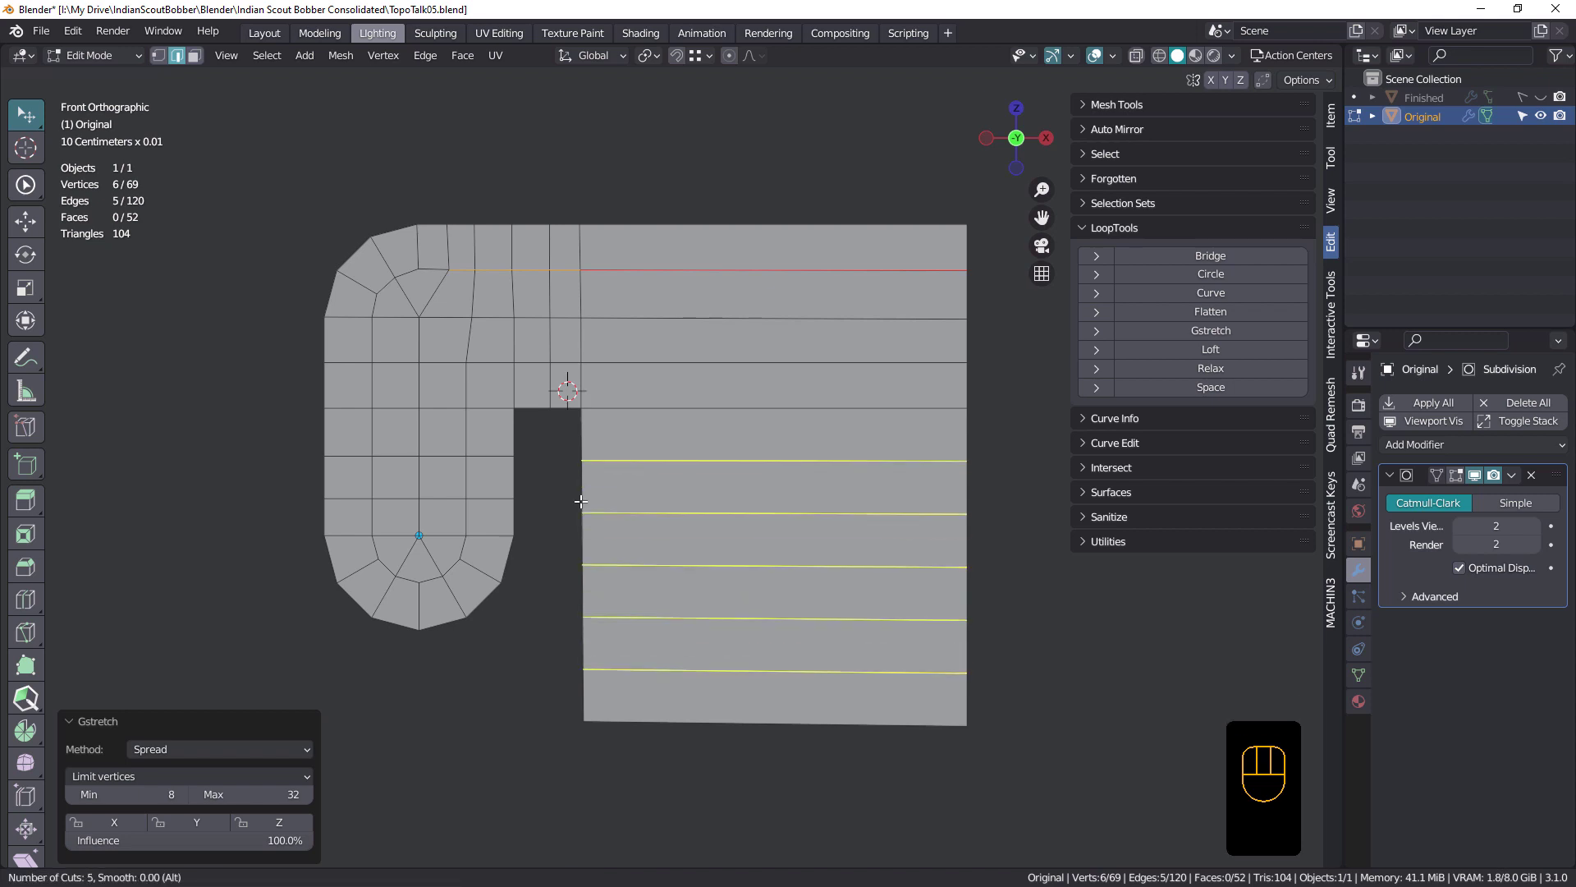
pyautogui.click(580, 501)
pyautogui.rightClick(581, 500)
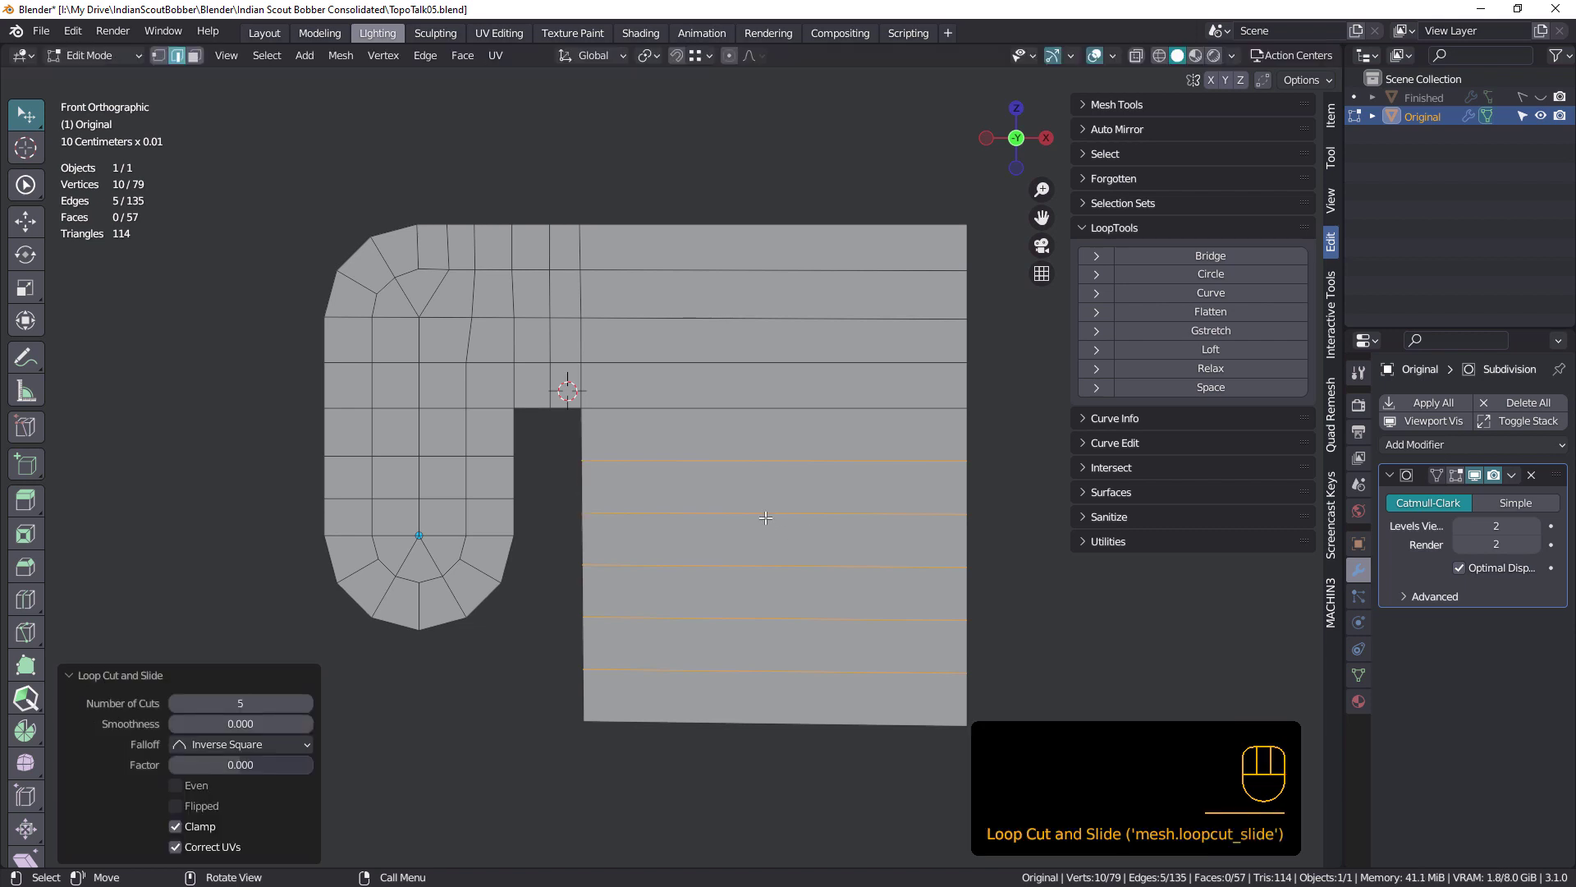
# Step: Add five evenly spaced vertical loop cuts through the full height of the panel
pyautogui.hotkey('ctrl', 'r')
pyautogui.scroll(3, 757, 512)
pyautogui.scroll(1, 757, 512)
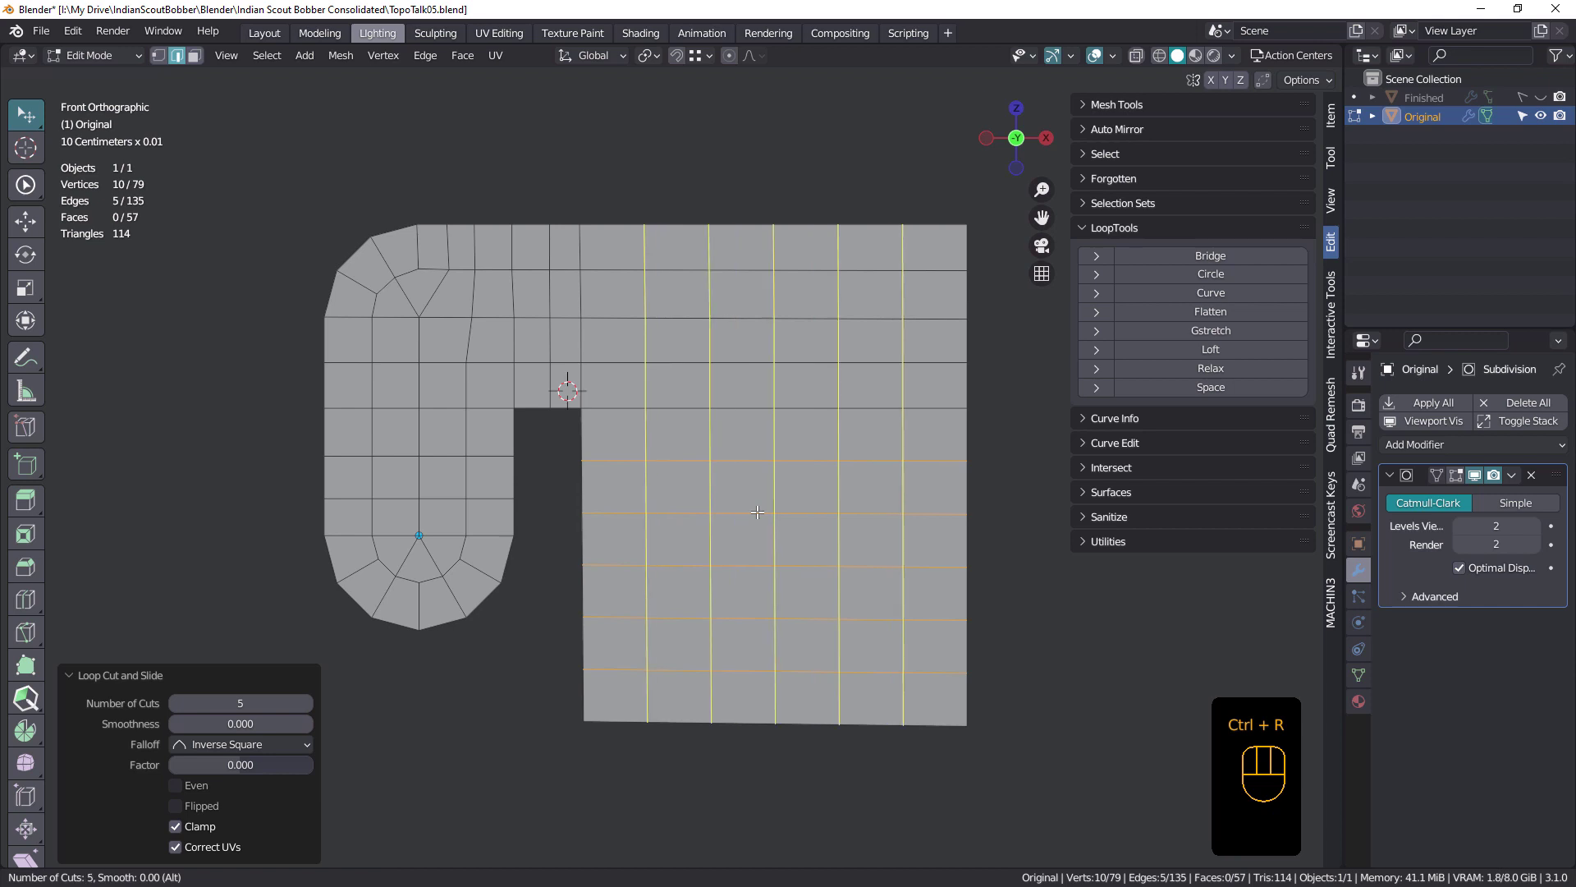
pyautogui.click(757, 513)
pyautogui.rightClick(757, 513)
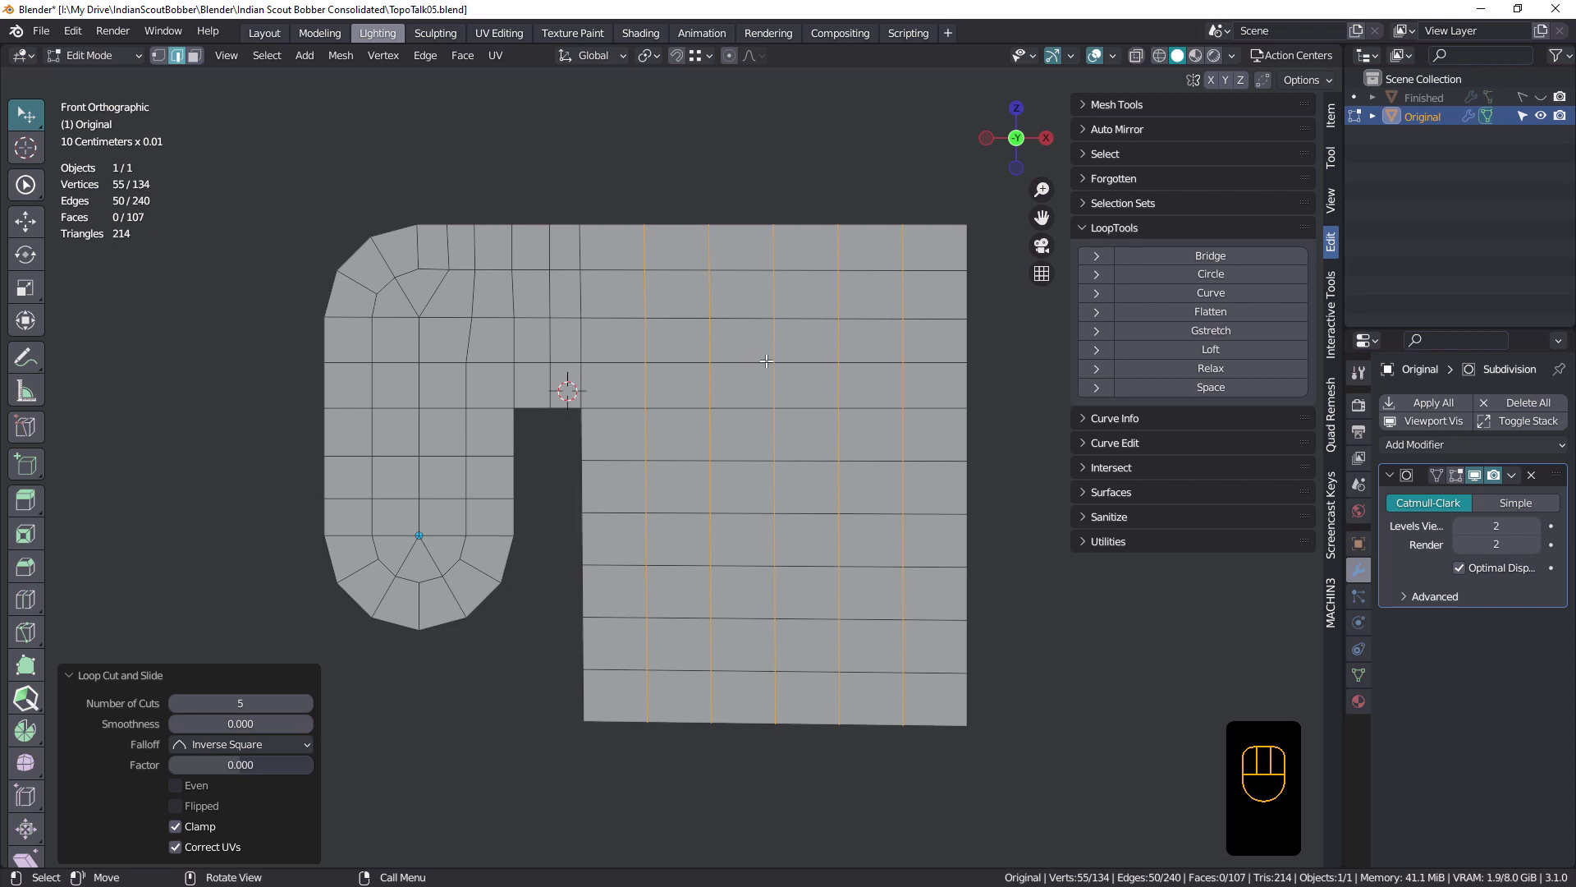
# Step: Dissolve the extra vertical edge loop above the slot and move the 3D cursor to the empty space above the panel
pyautogui.click(997, 475)
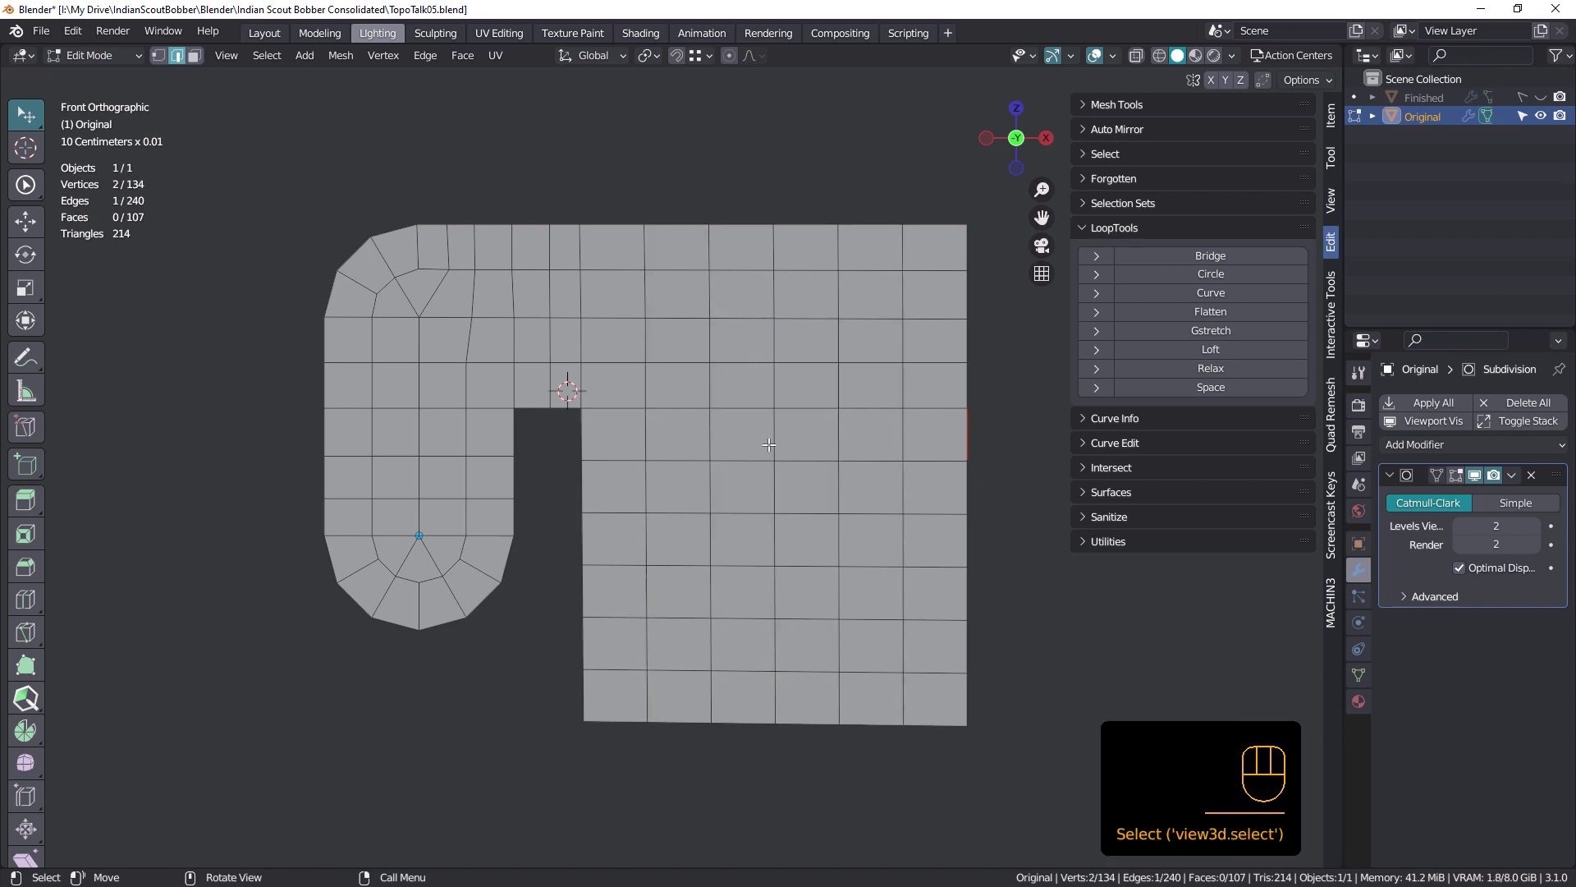
pyautogui.scroll(-1, 759, 453)
pyautogui.keyDown('shift'); pyautogui.moveTo(761, 447); pyautogui.dragTo(755, 413, button='middle'); pyautogui.keyUp('shift')
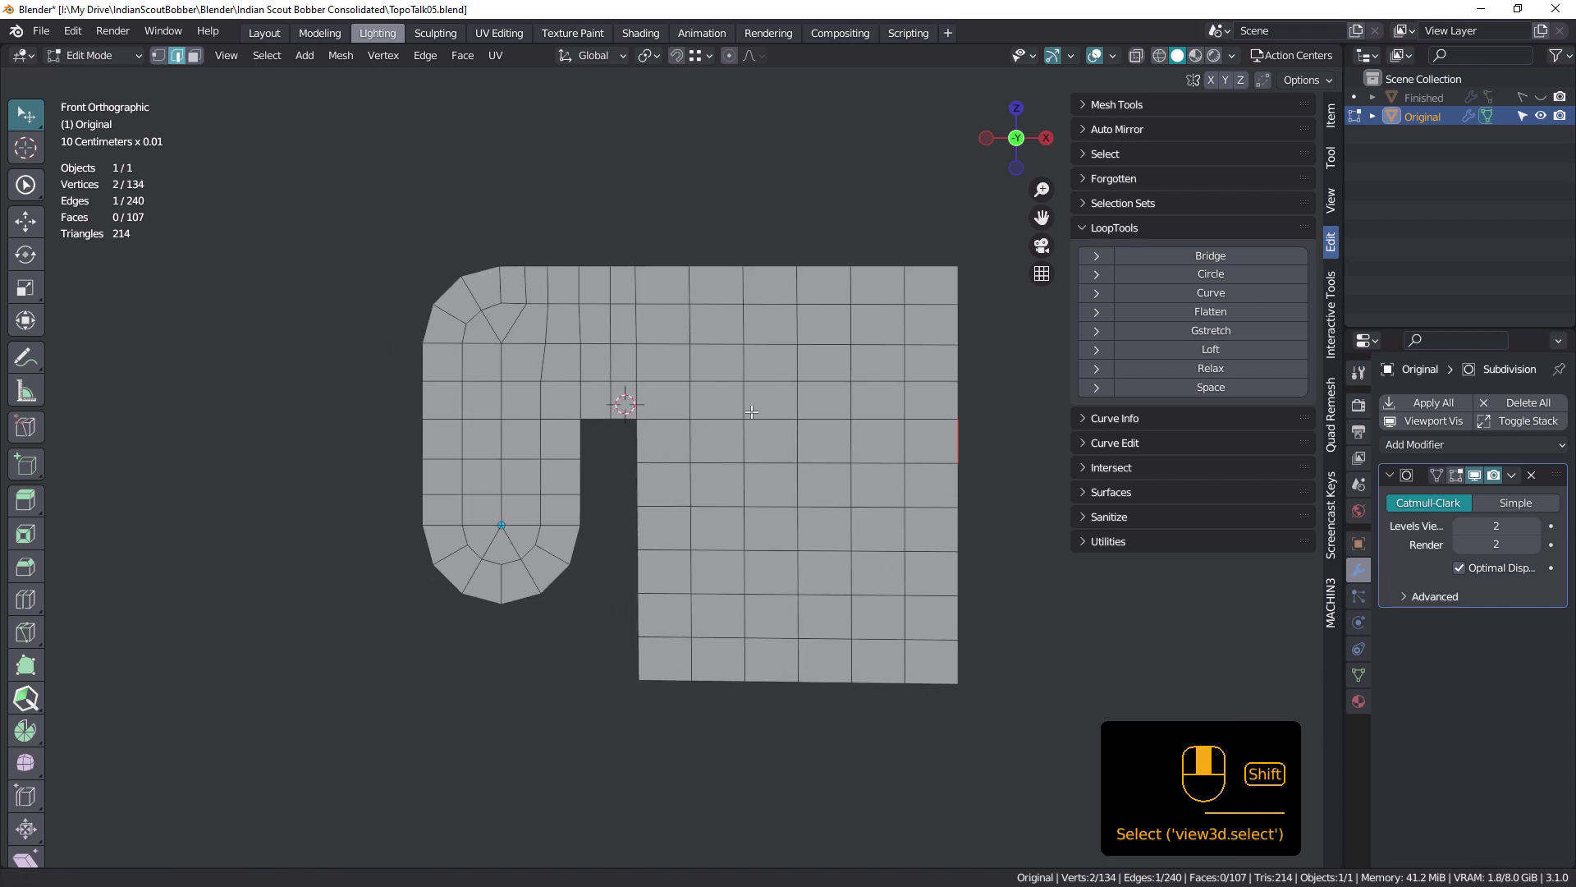
pyautogui.doubleClick(607, 327)
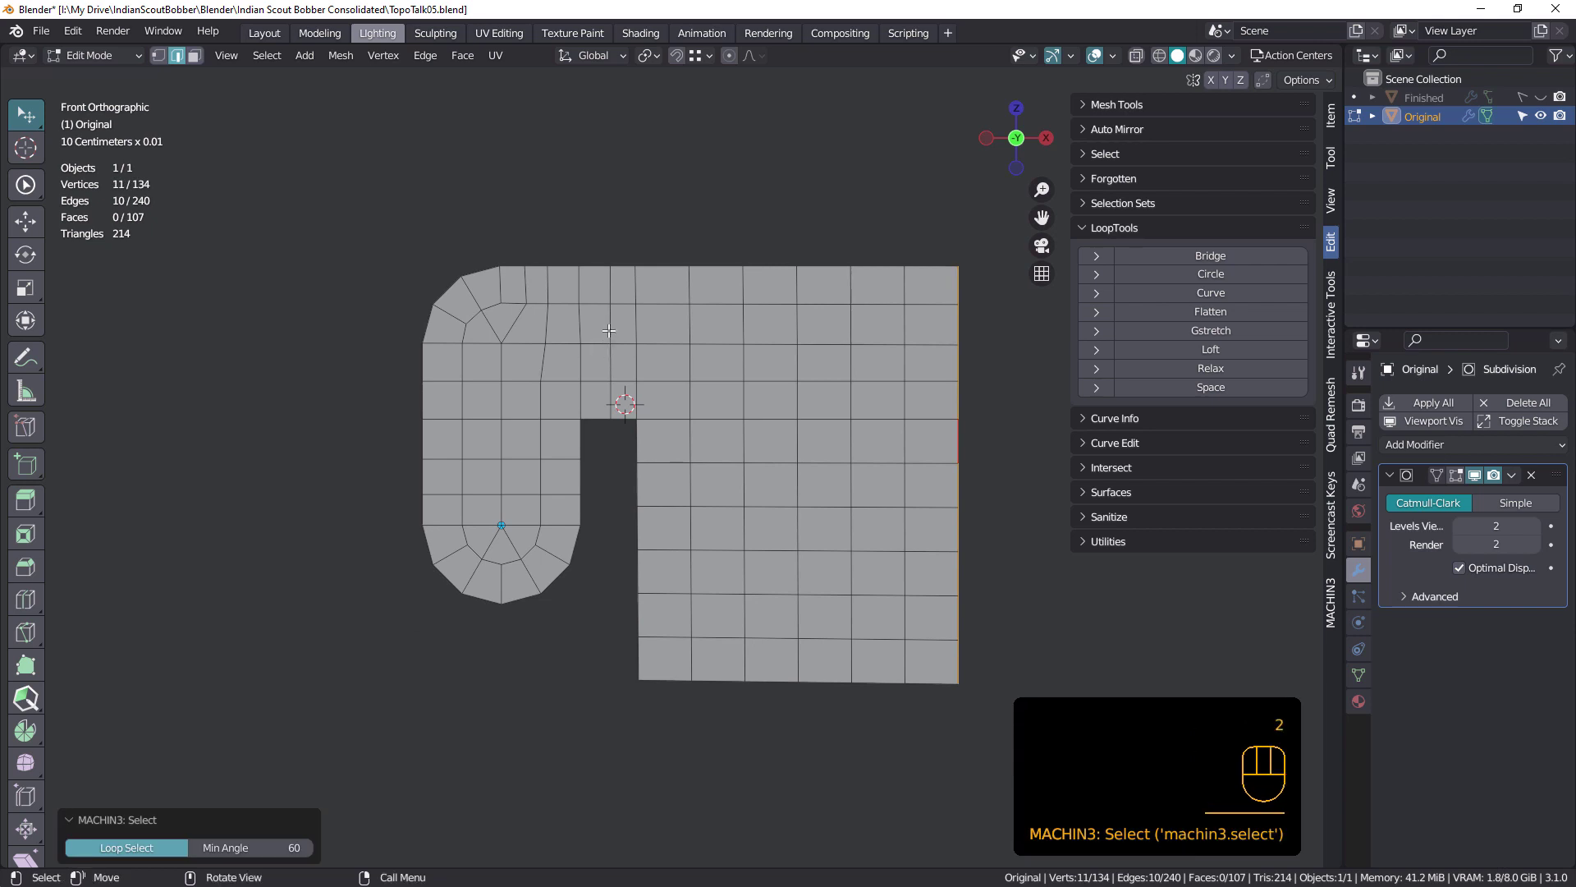
pyautogui.keyDown('alt'); pyautogui.click(610, 328); pyautogui.keyUp('alt')
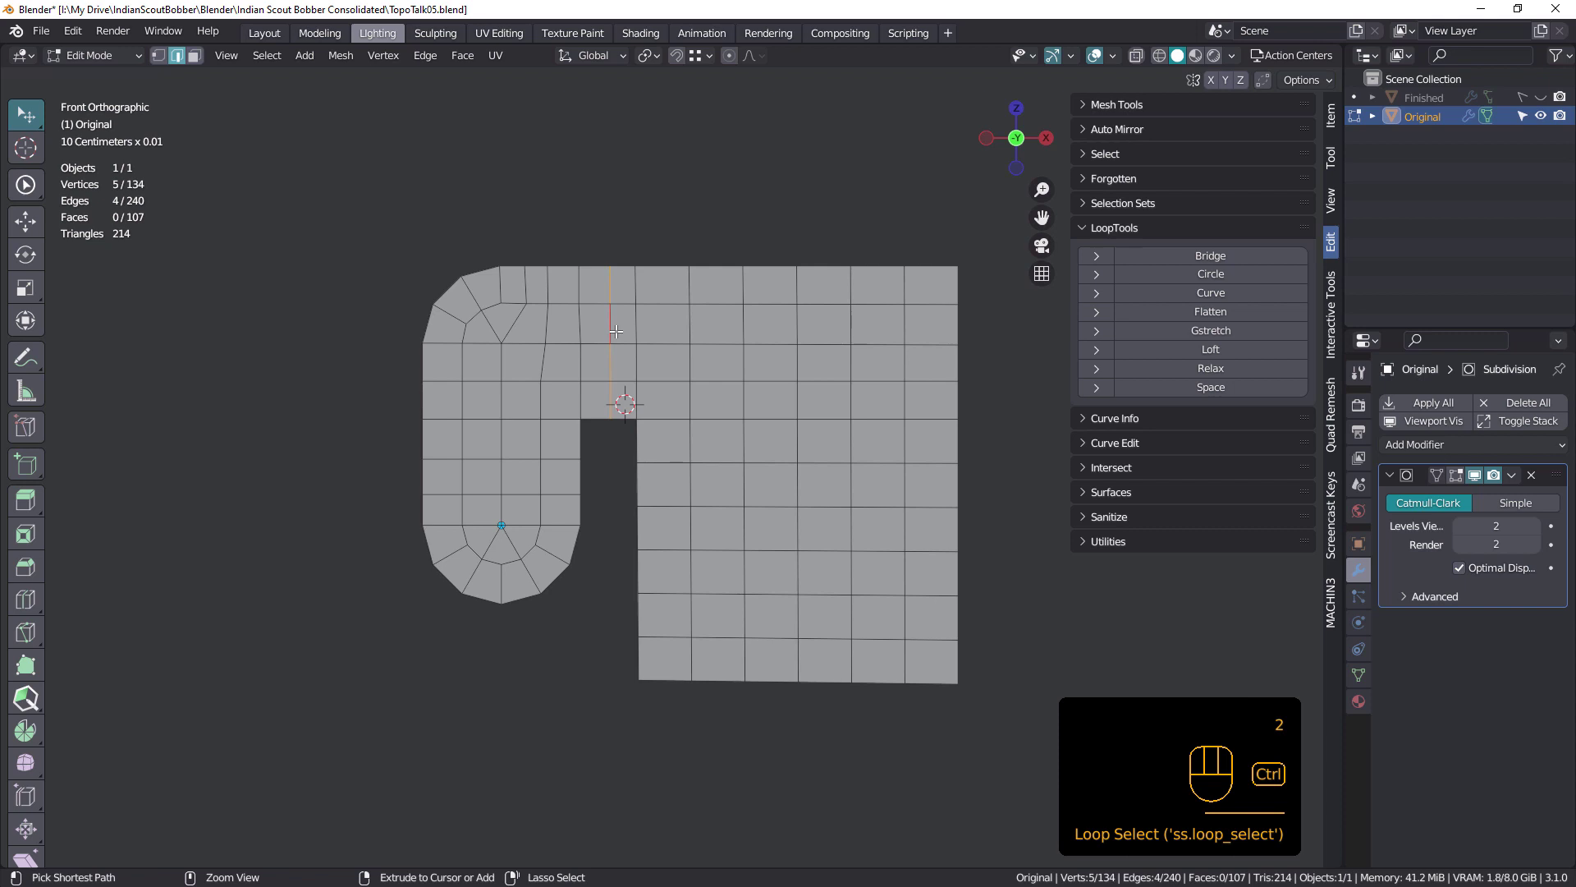
pyautogui.hotkey('ctrl', 'x')
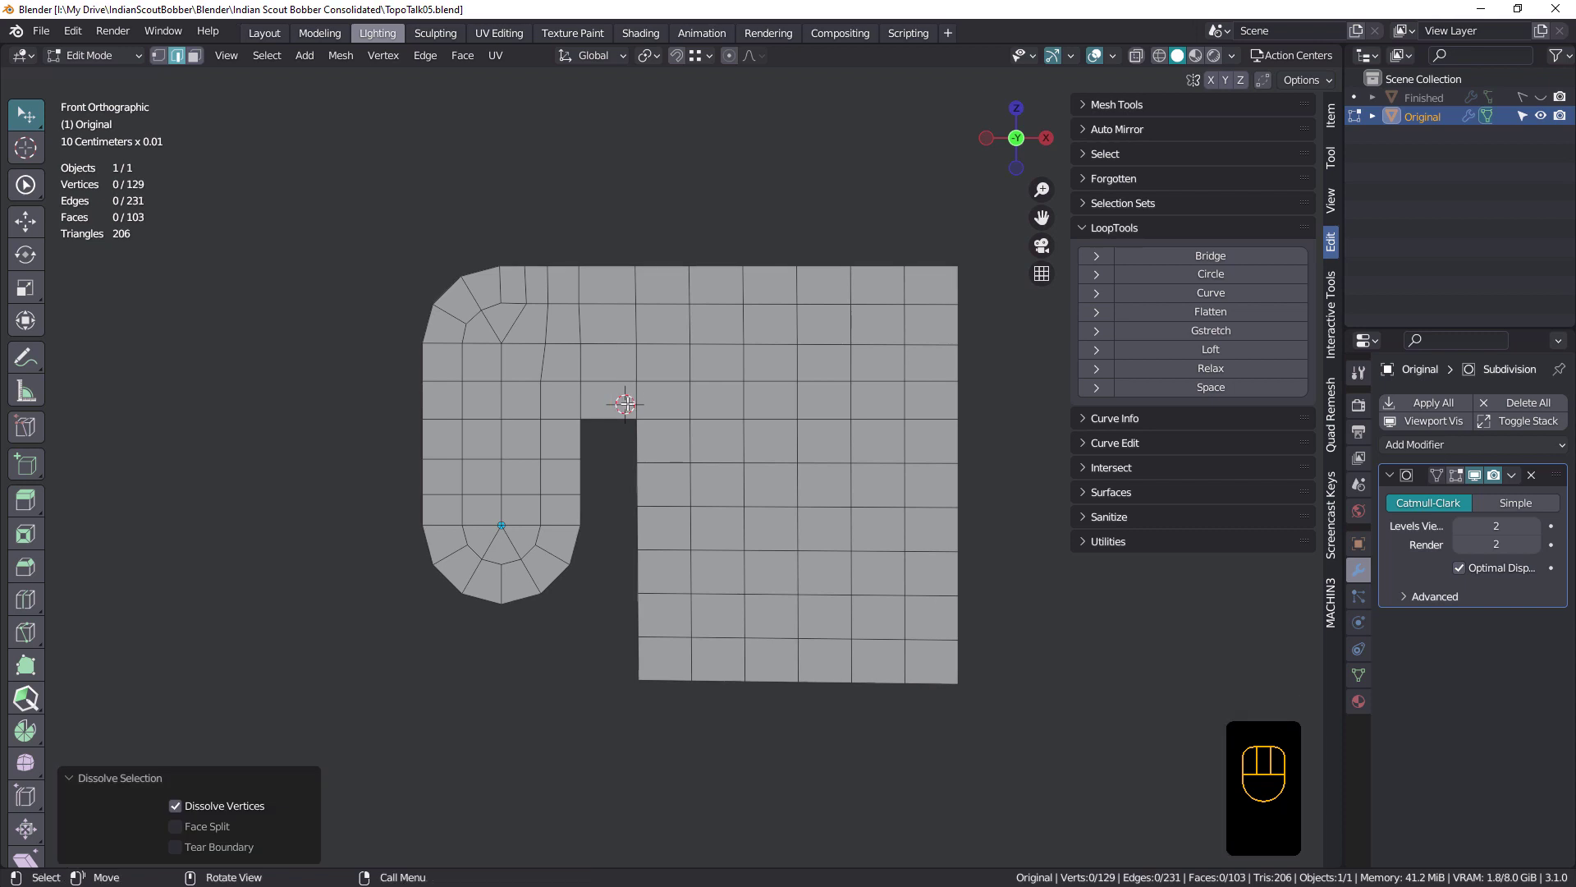
pyautogui.keyDown('shift'); pyautogui.moveTo(626, 403); pyautogui.dragTo(851, 174, button='right'); pyautogui.keyUp('shift')
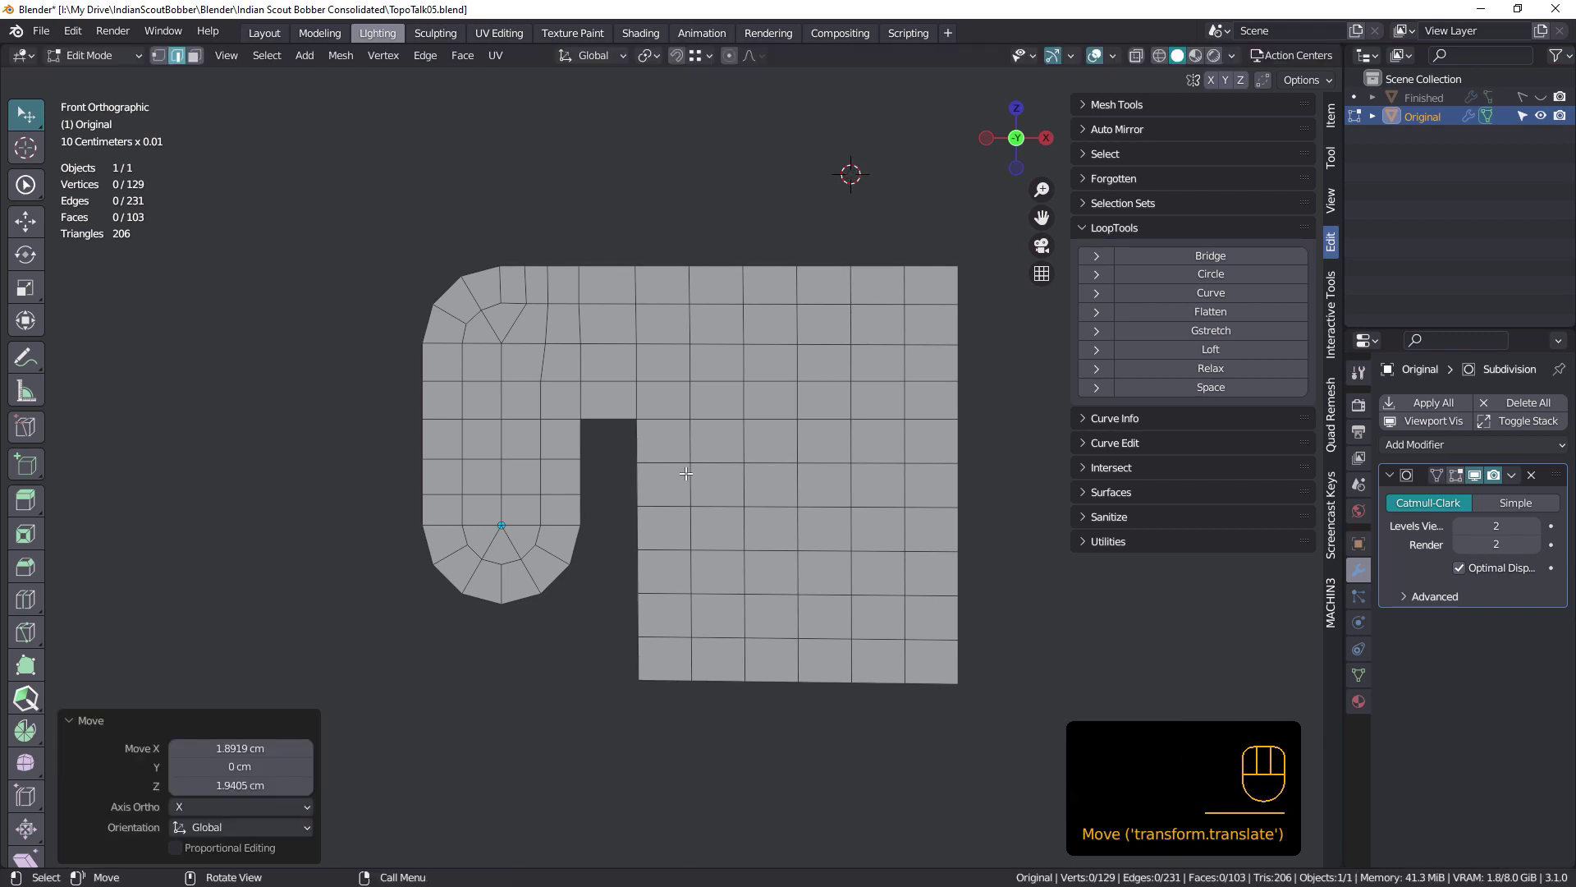
# Step: Knife-cut a diagonal edge from each of the slot's two upper corners to the grid vertex diagonally up and outward
pyautogui.keyDown('ctrl'); pyautogui.scroll(4, 695, 451); pyautogui.keyUp('ctrl')
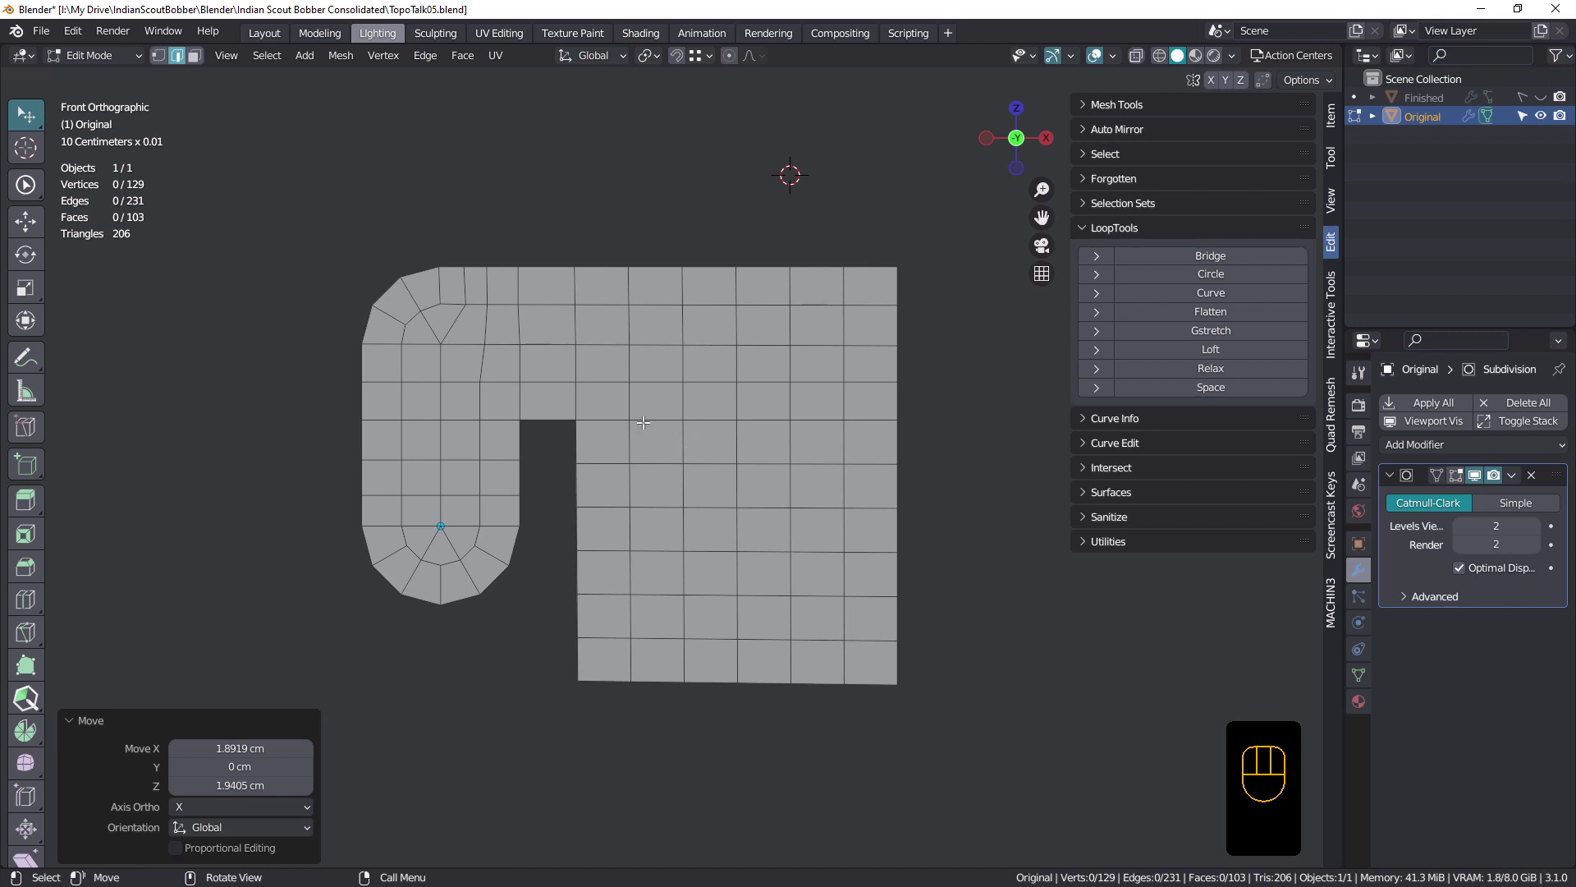
pyautogui.scroll(1, 538, 420)
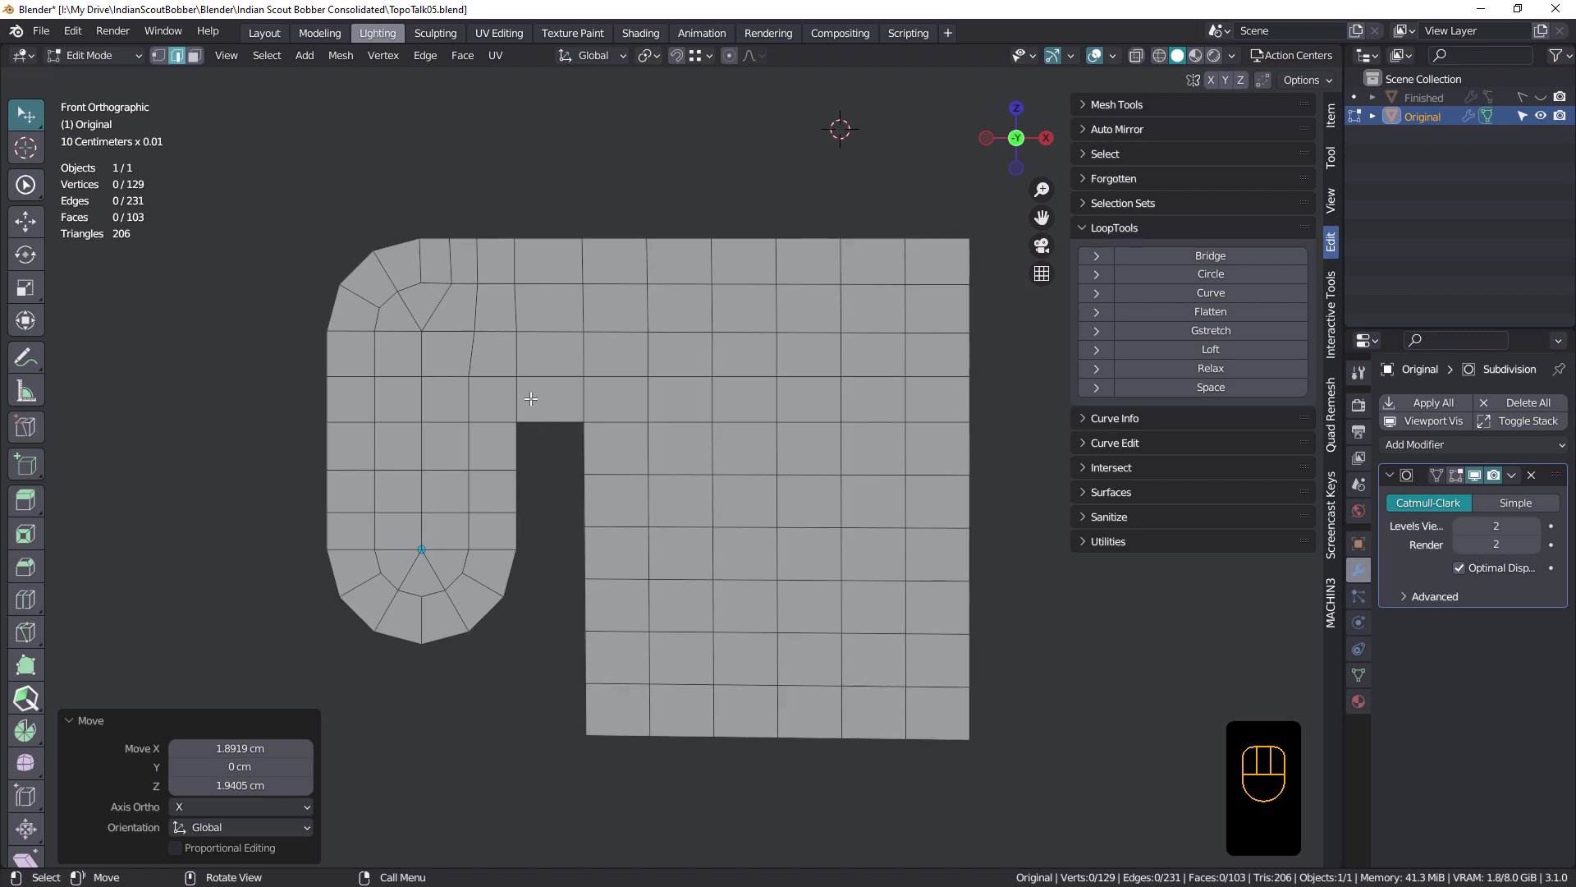
pyautogui.press('k')
pyautogui.click(468, 376)
pyautogui.click(517, 422)
pyautogui.rightClick(582, 382)
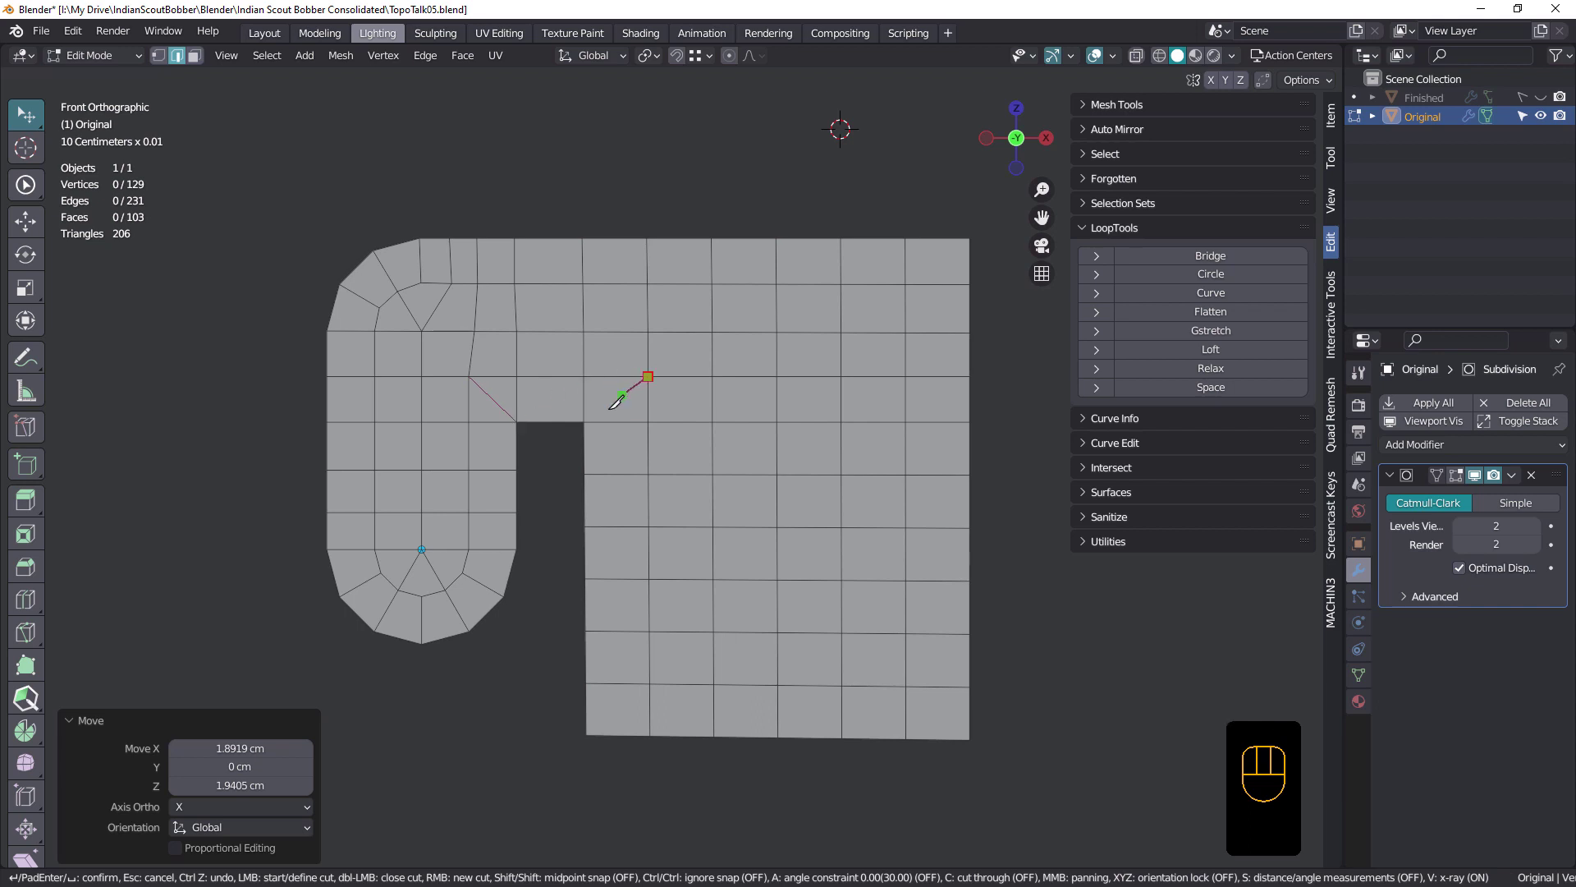
pyautogui.click(583, 421)
pyautogui.scroll(1, 524, 416)
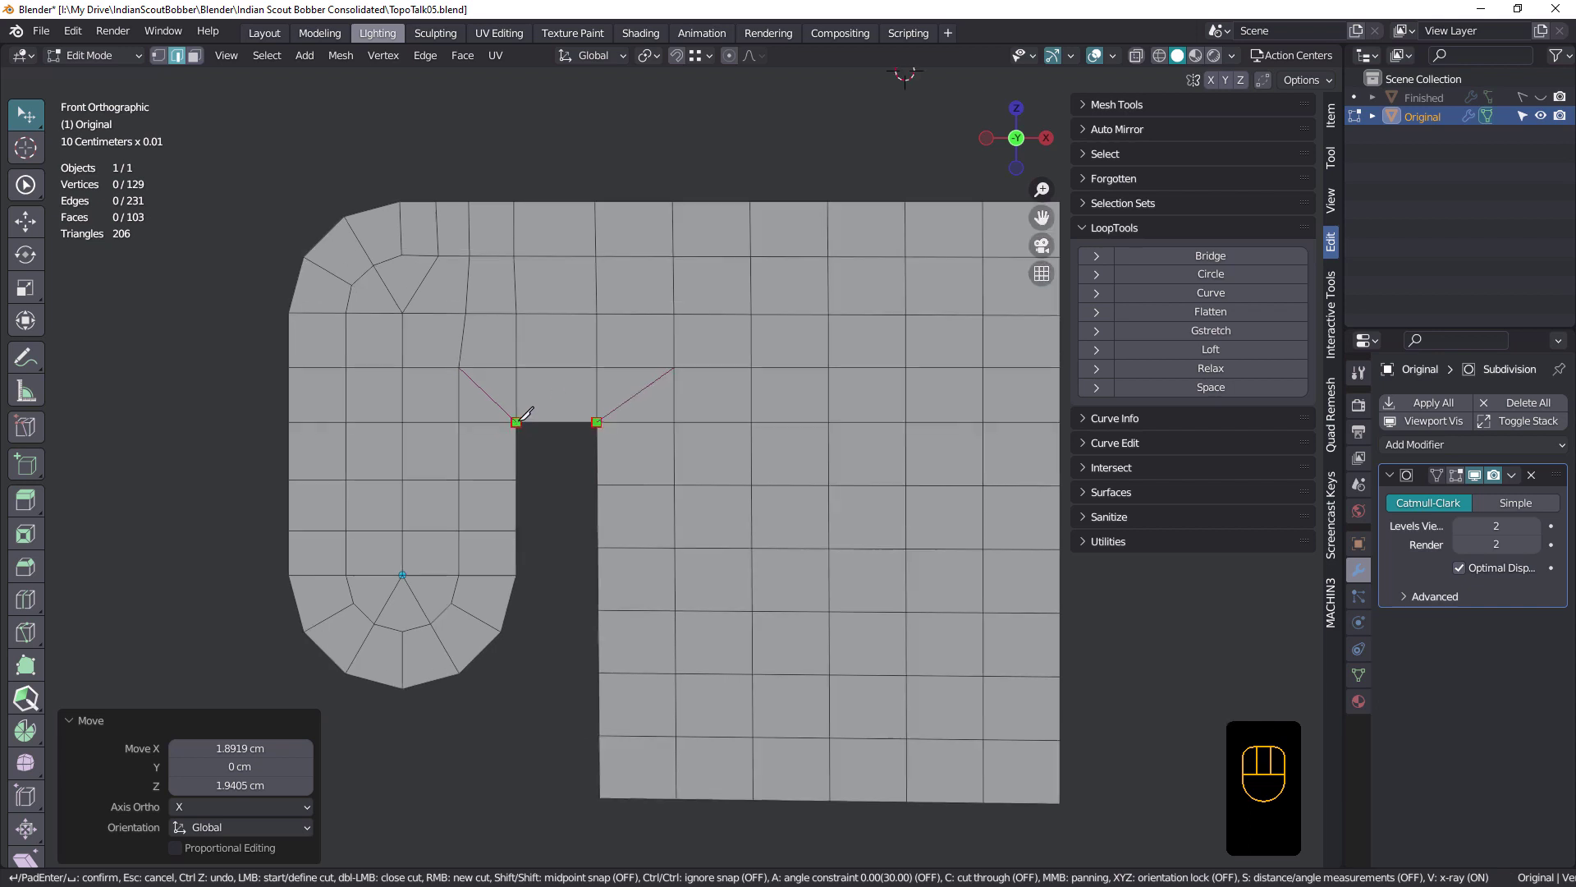
# Step: Knife-cut four more edges from the adjacent grid vertices to the slot's border, just above-inside and below each upper corner
pyautogui.scroll(2, 525, 414)
pyautogui.click(530, 422)
pyautogui.click(433, 422)
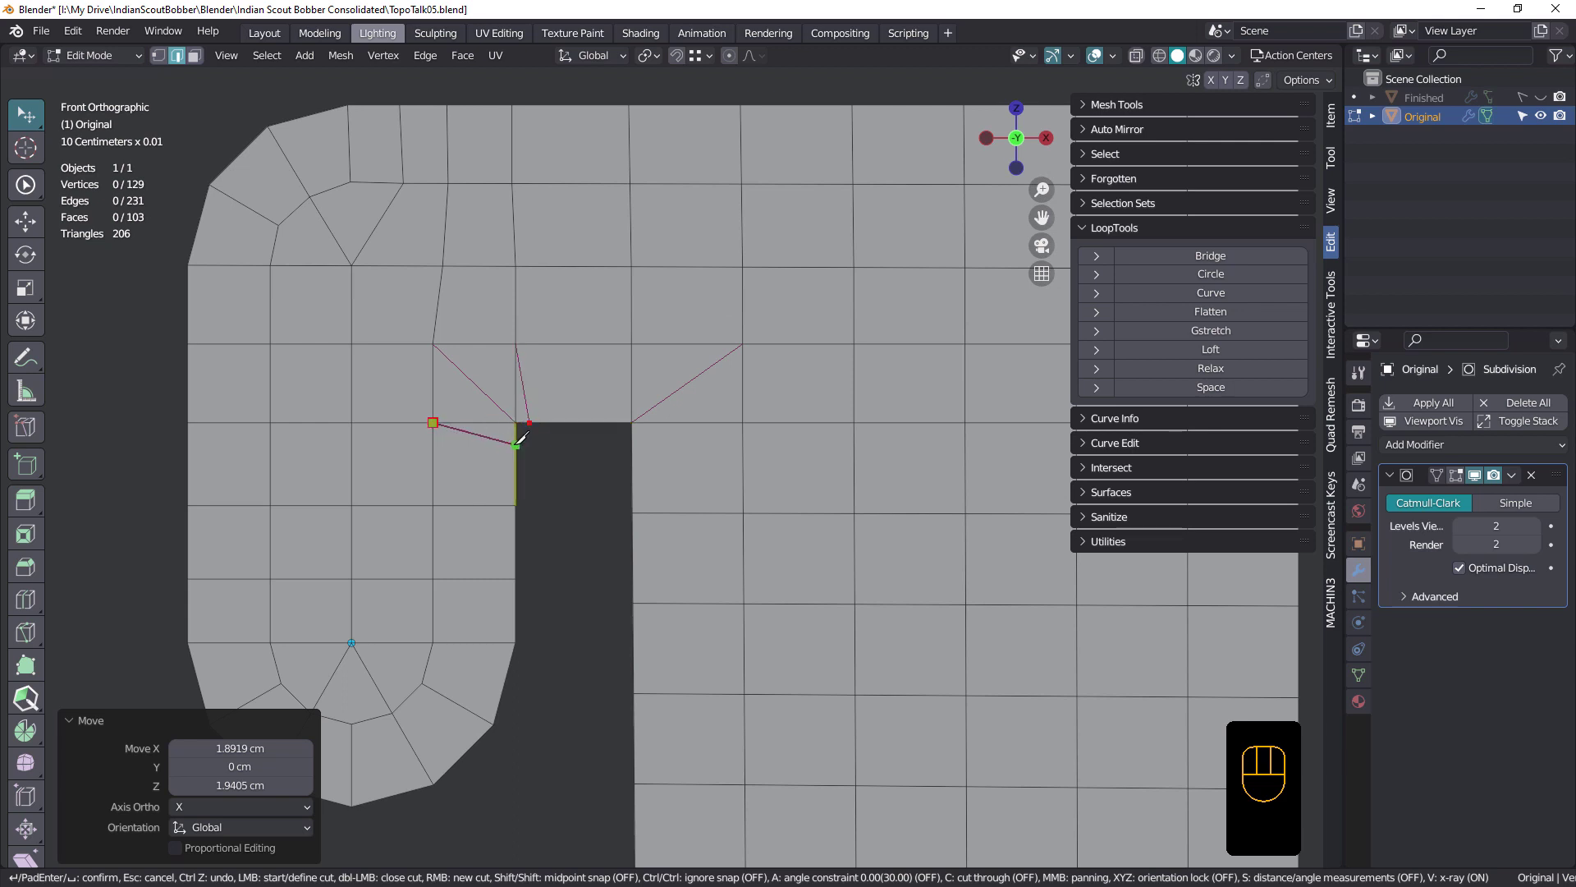
pyautogui.click(515, 439)
pyautogui.click(632, 343)
pyautogui.click(617, 423)
pyautogui.click(742, 423)
pyautogui.click(633, 435)
pyautogui.press('Return')
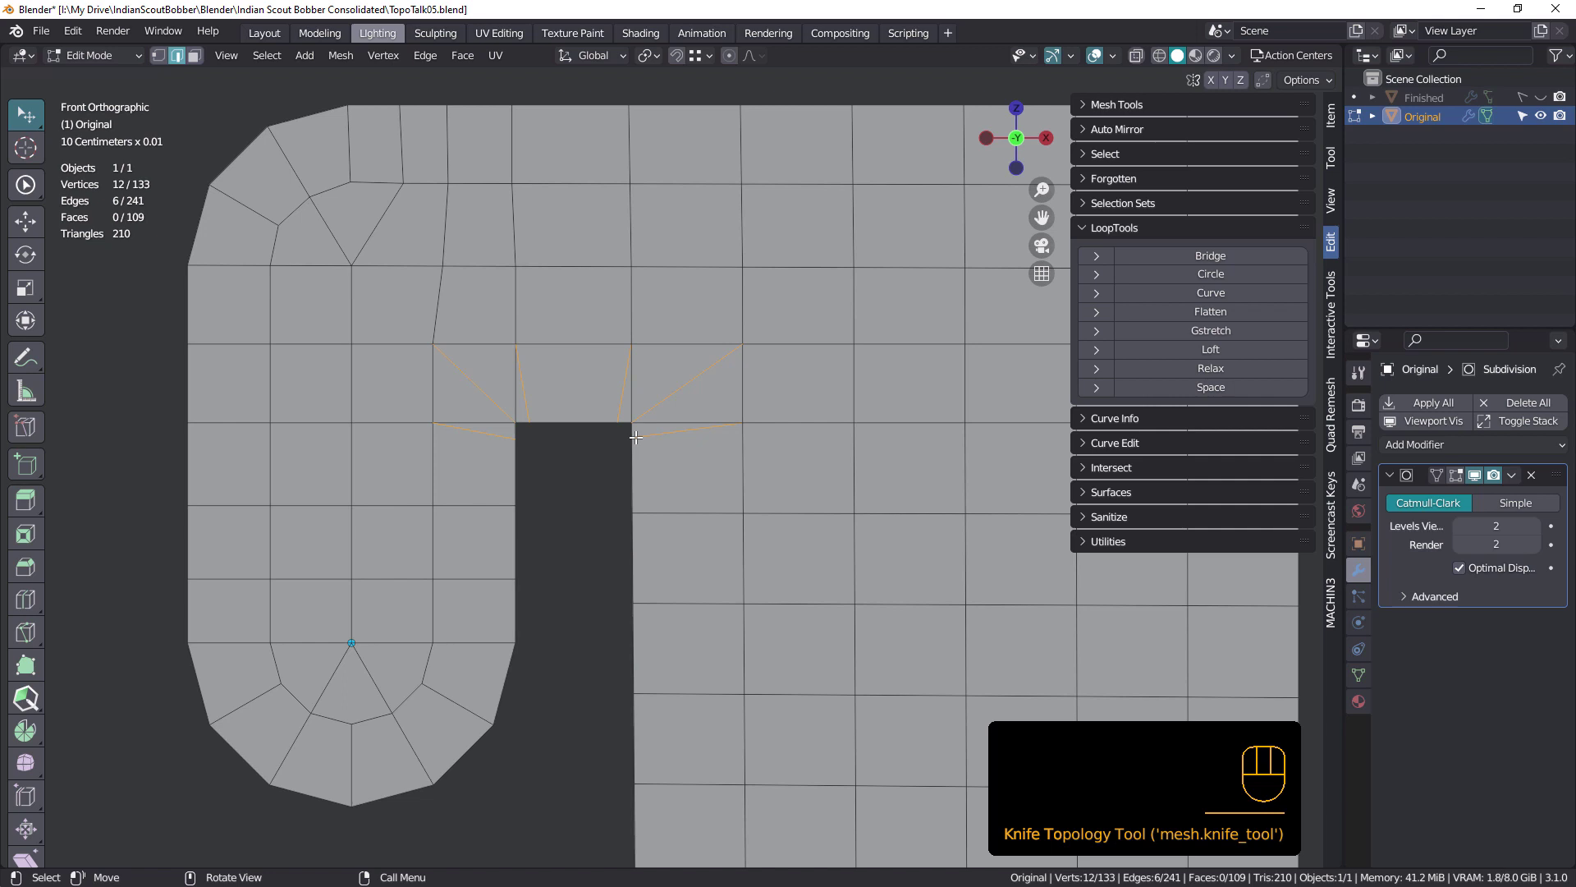
# Step: Dissolve the four original straight edges that run horizontally and vertically into the slot's upper corners
pyautogui.click(484, 424)
pyautogui.keyDown('shift'); pyautogui.click(517, 390); pyautogui.keyUp('shift')
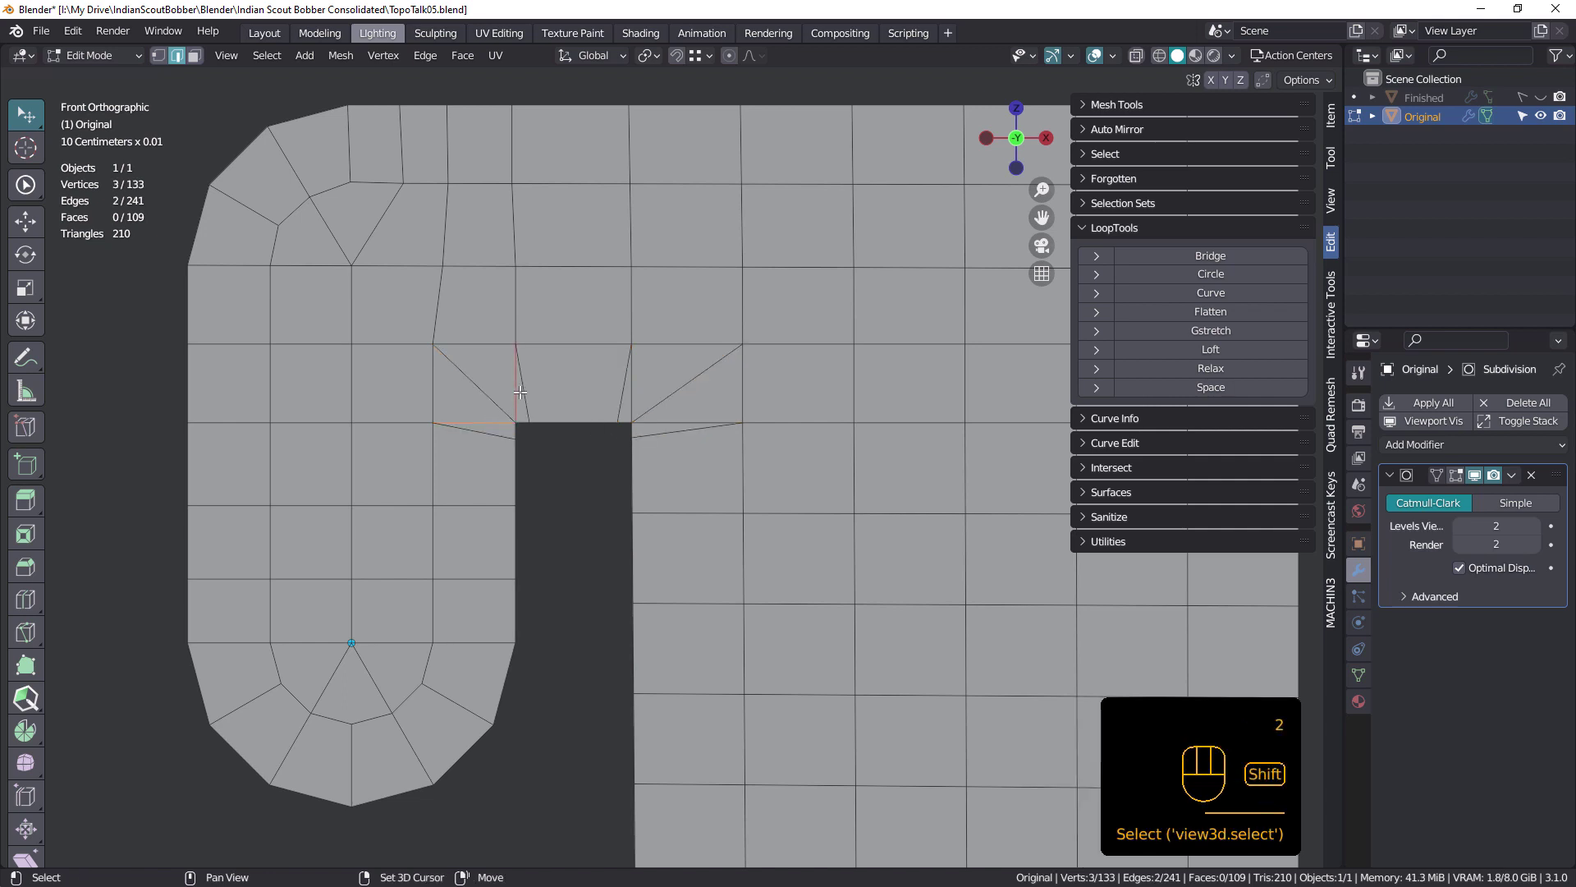
pyautogui.keyDown('shift'); pyautogui.click(633, 394); pyautogui.keyUp('shift')
pyautogui.keyDown('shift'); pyautogui.click(655, 422); pyautogui.keyUp('shift')
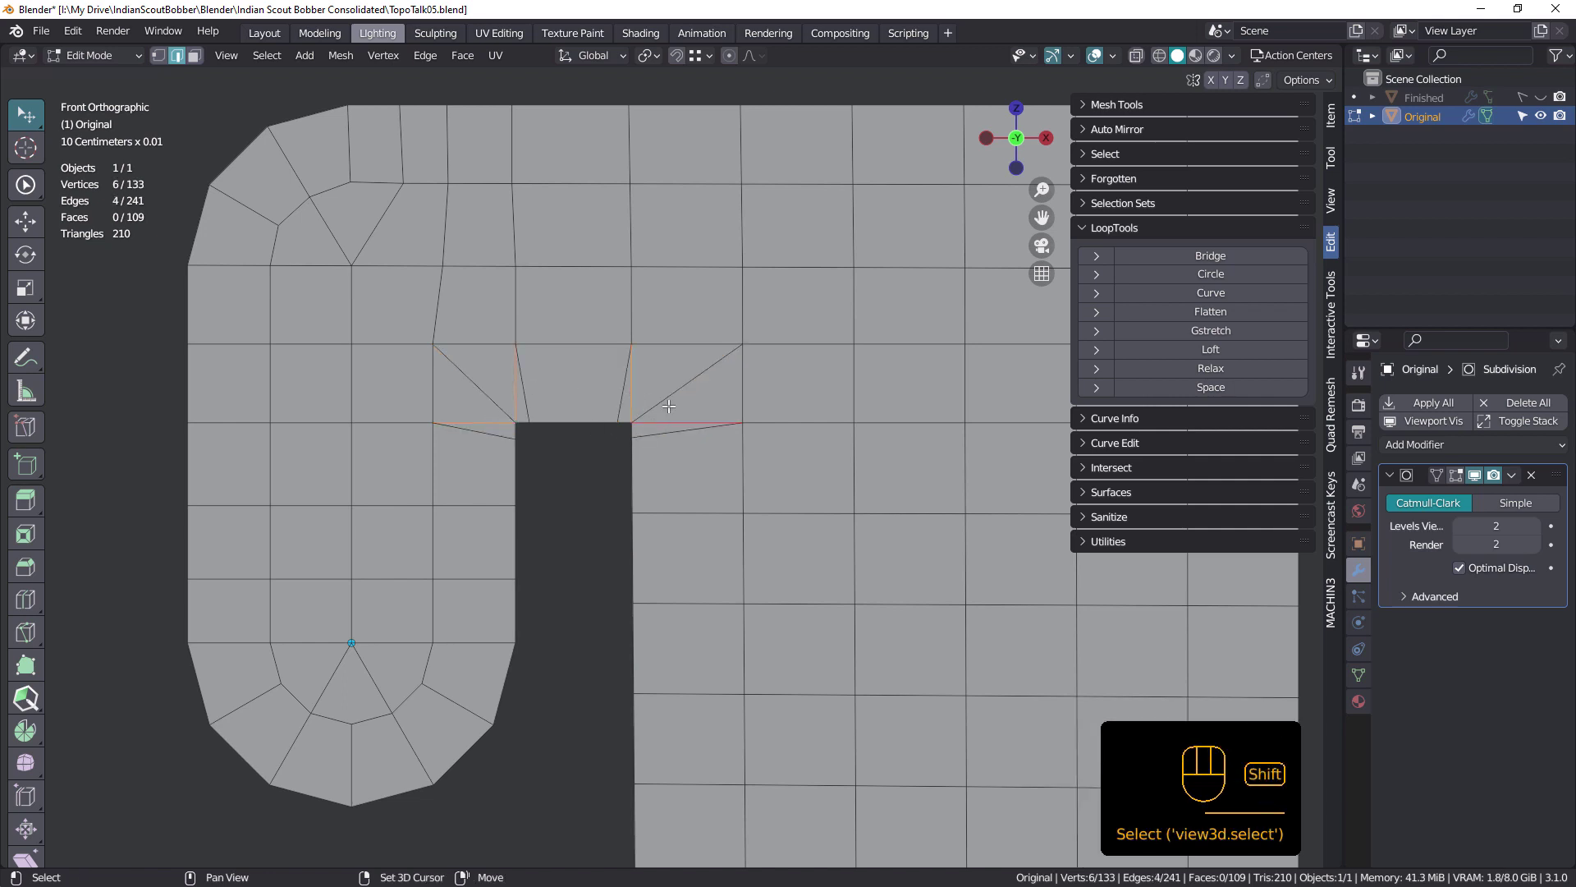
pyautogui.hotkey('ctrl', 'x')
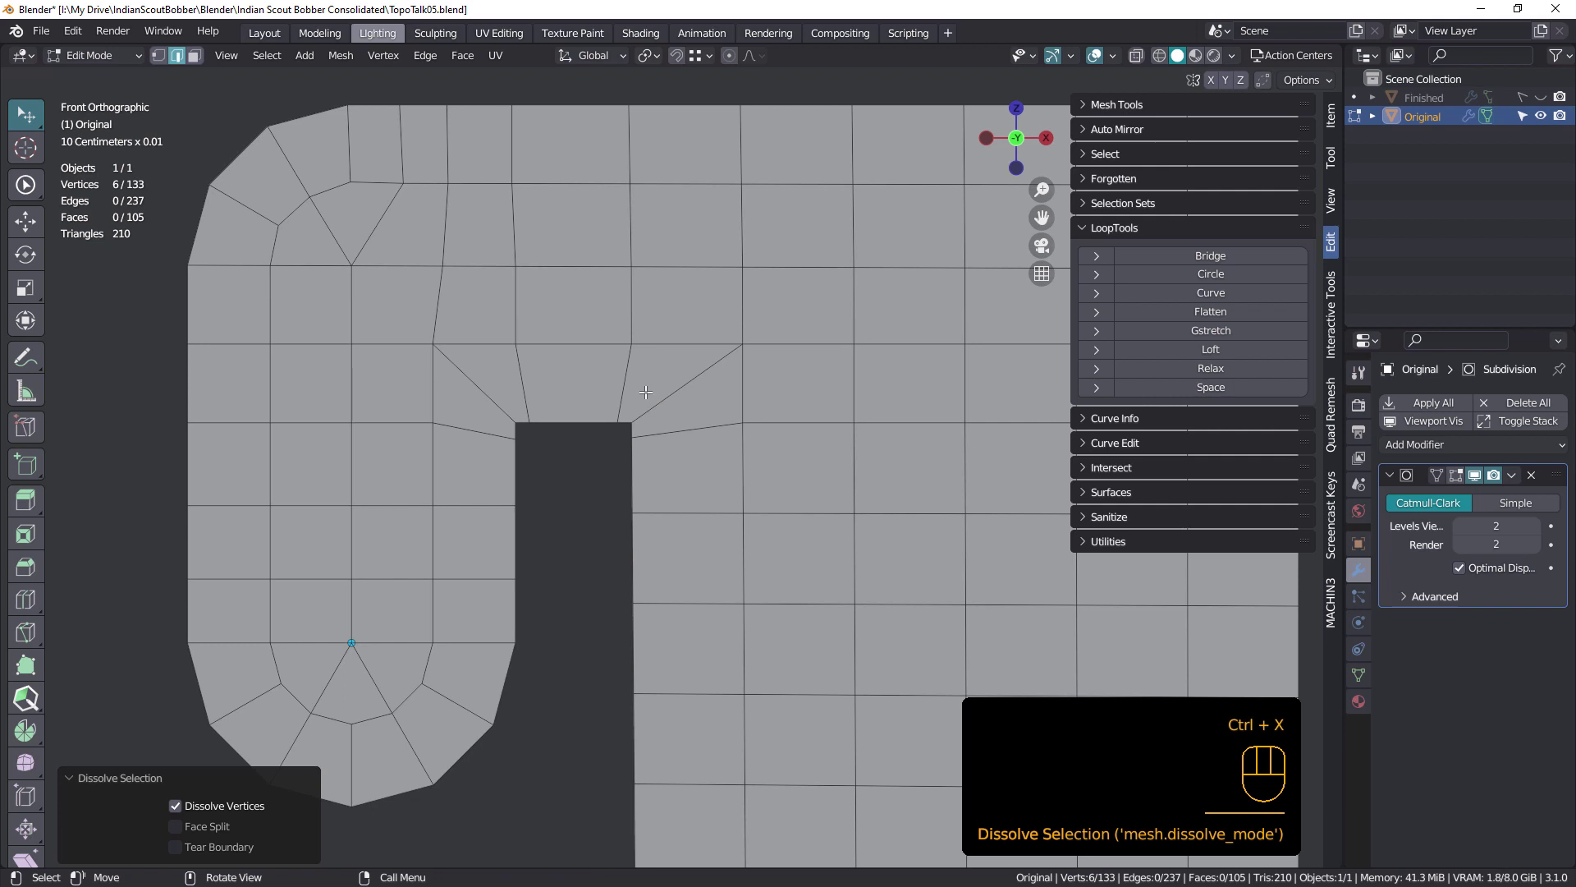
# Step: Try a centred loop cut through the face ring running around the slot, and undo it
pyautogui.hotkey('ctrl', 'r')
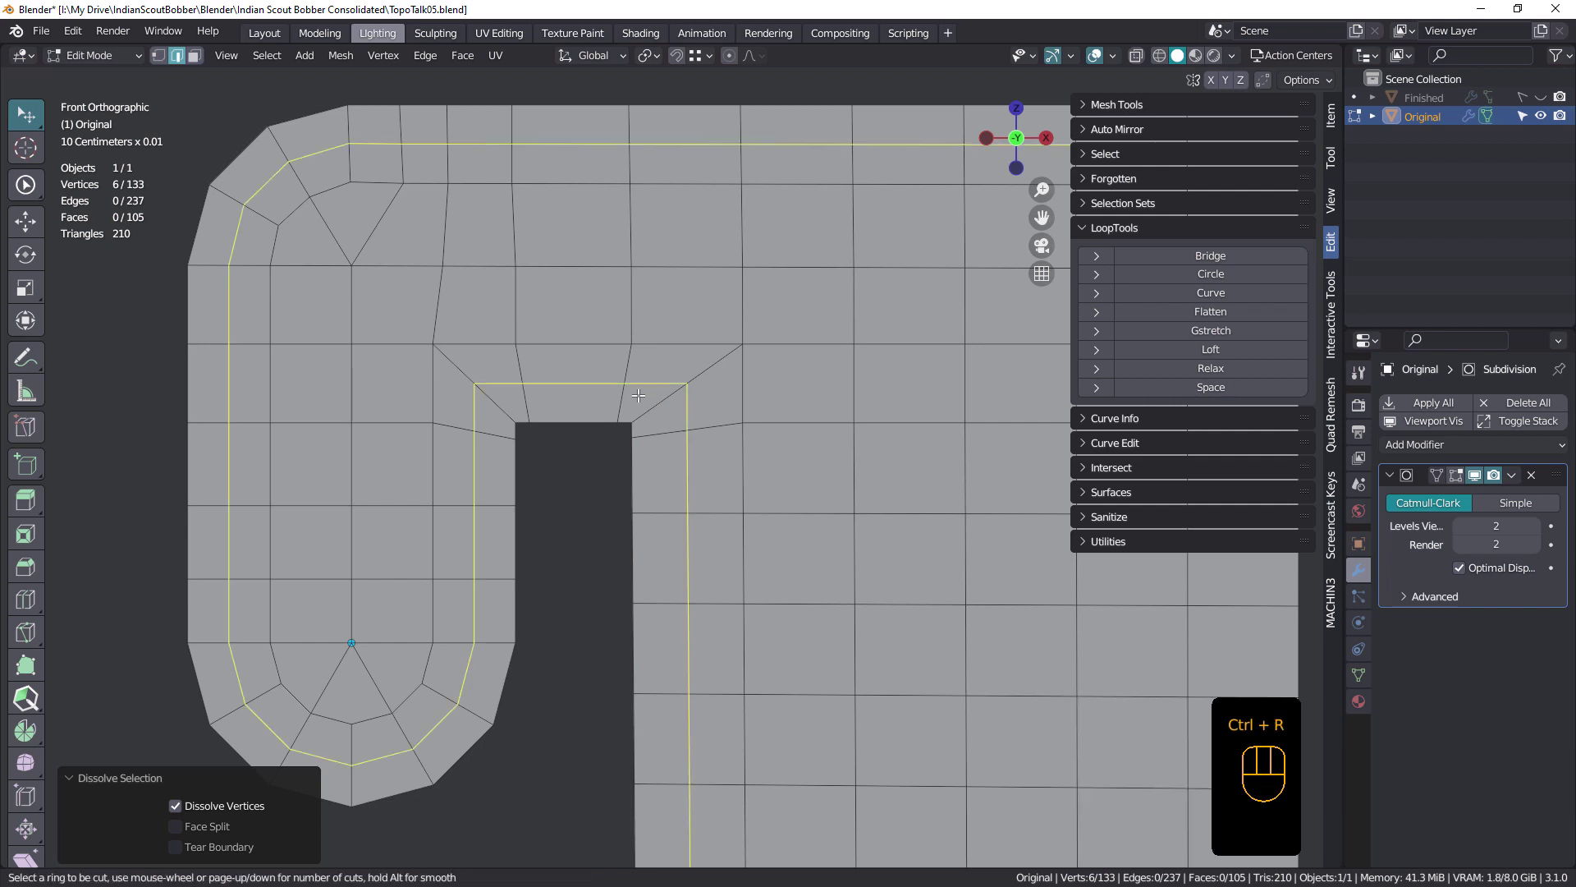
pyautogui.click(638, 395)
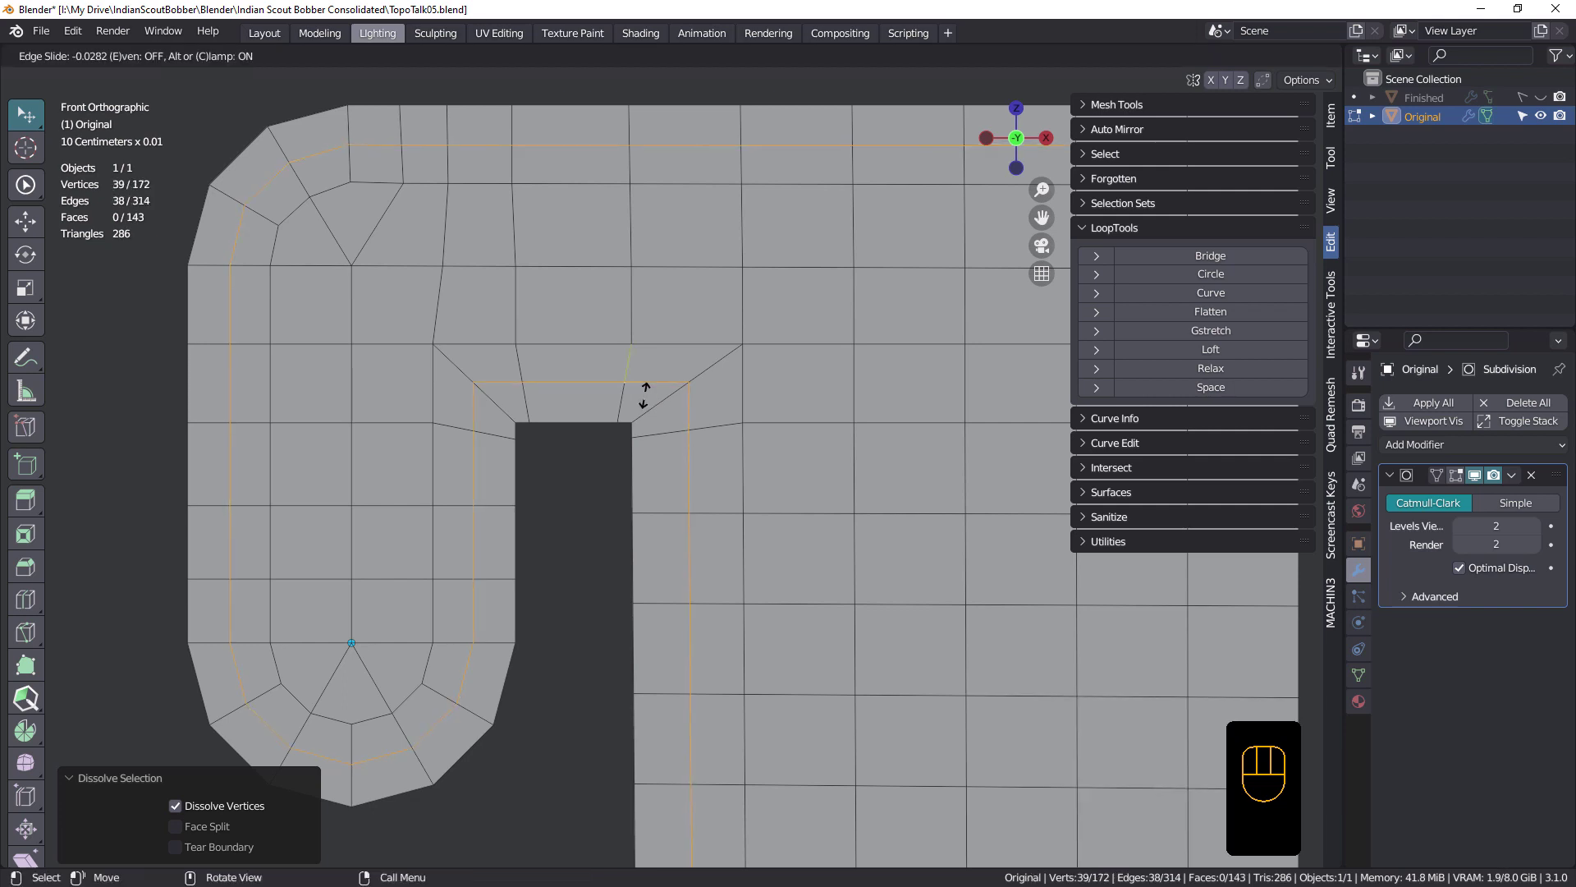
pyautogui.press('Escape')
pyautogui.scroll(-4, 637, 400)
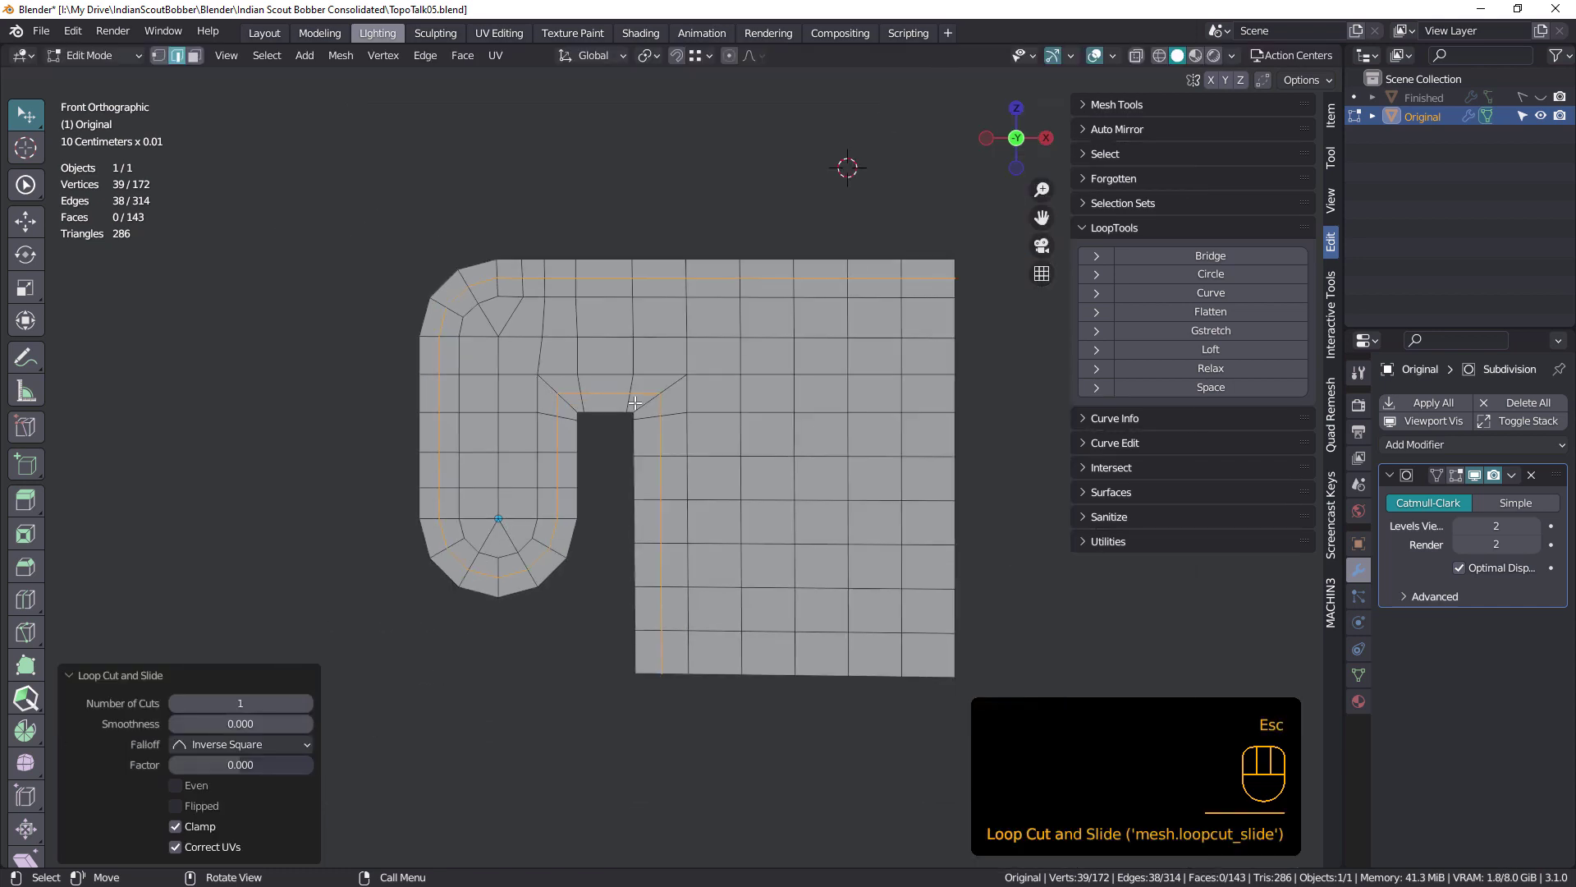
pyautogui.hotkey('ctrl', 'z')
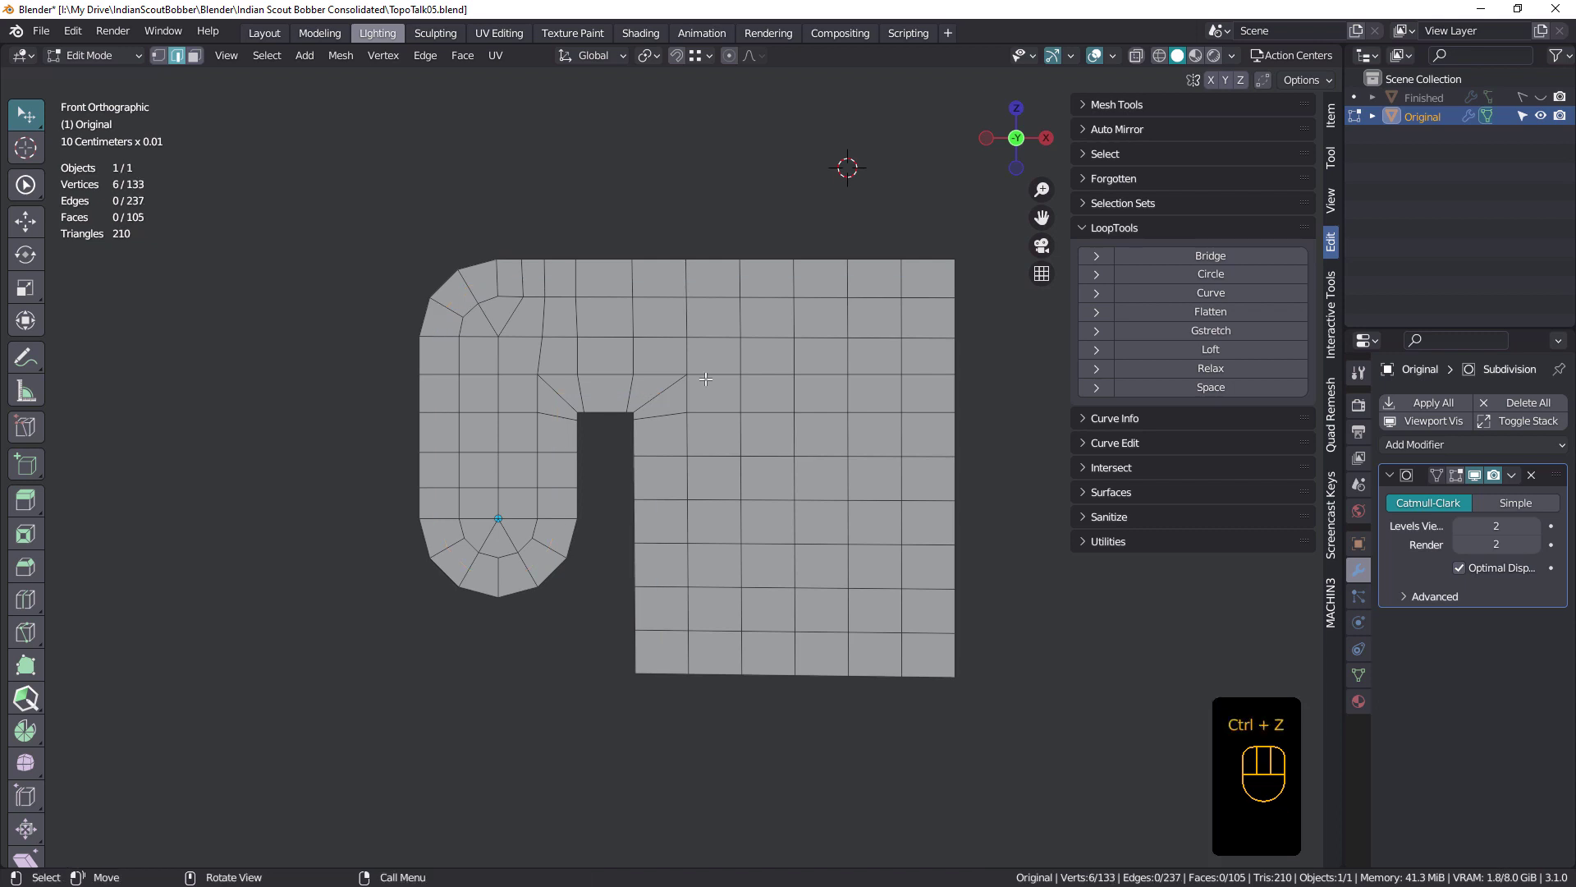
# Step: Inset all the mesh's faces along the boundary by about 0.1 cm and check the subdivided corners in Object Mode
pyautogui.press('3')
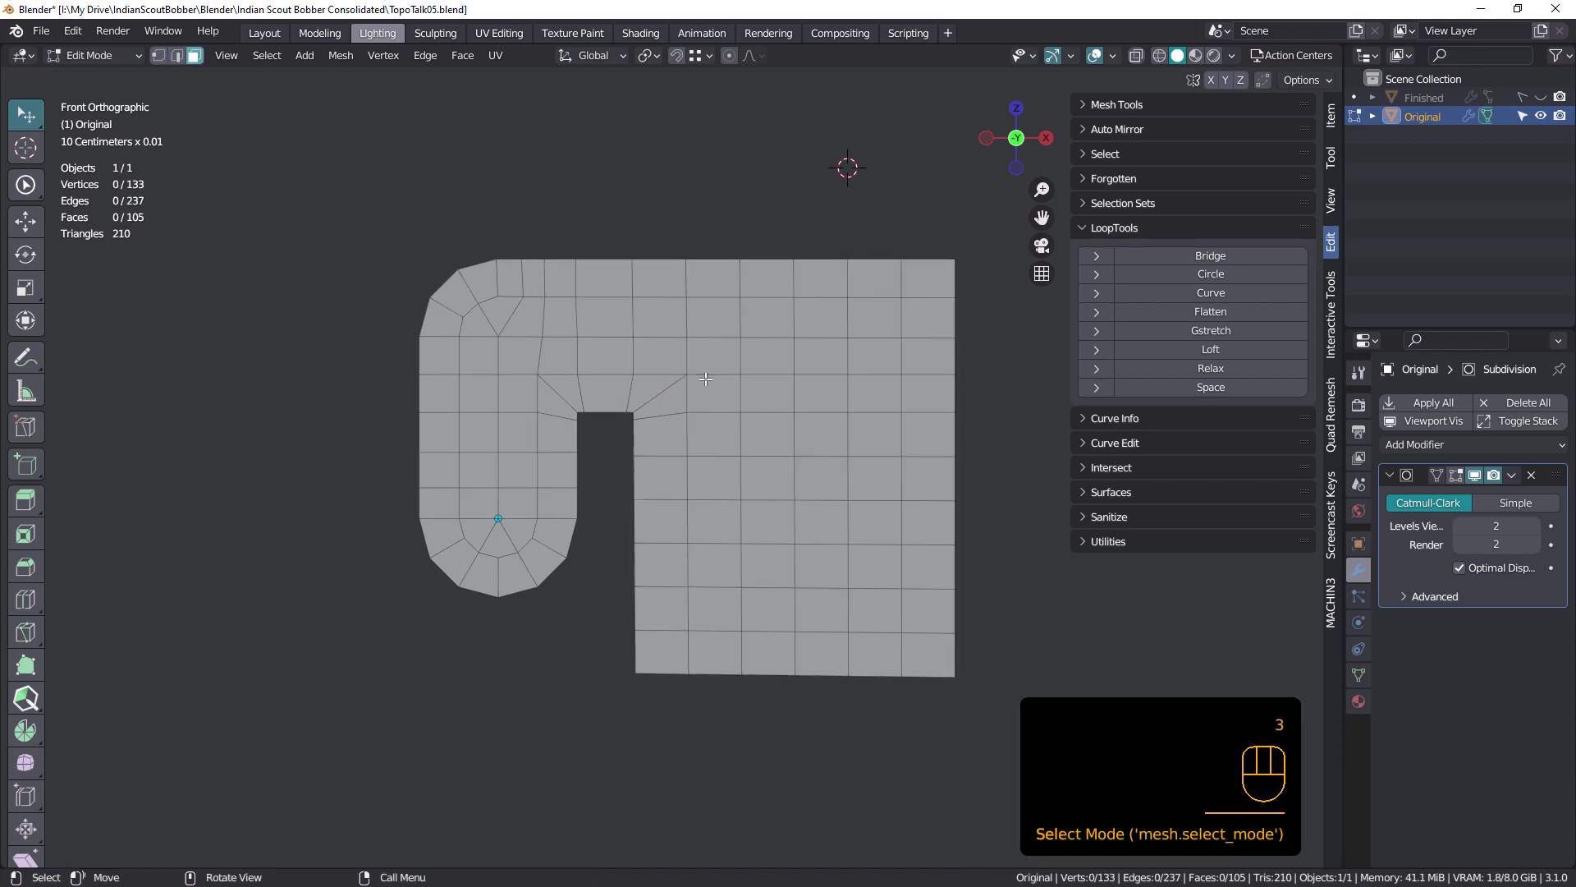
pyautogui.press('a')
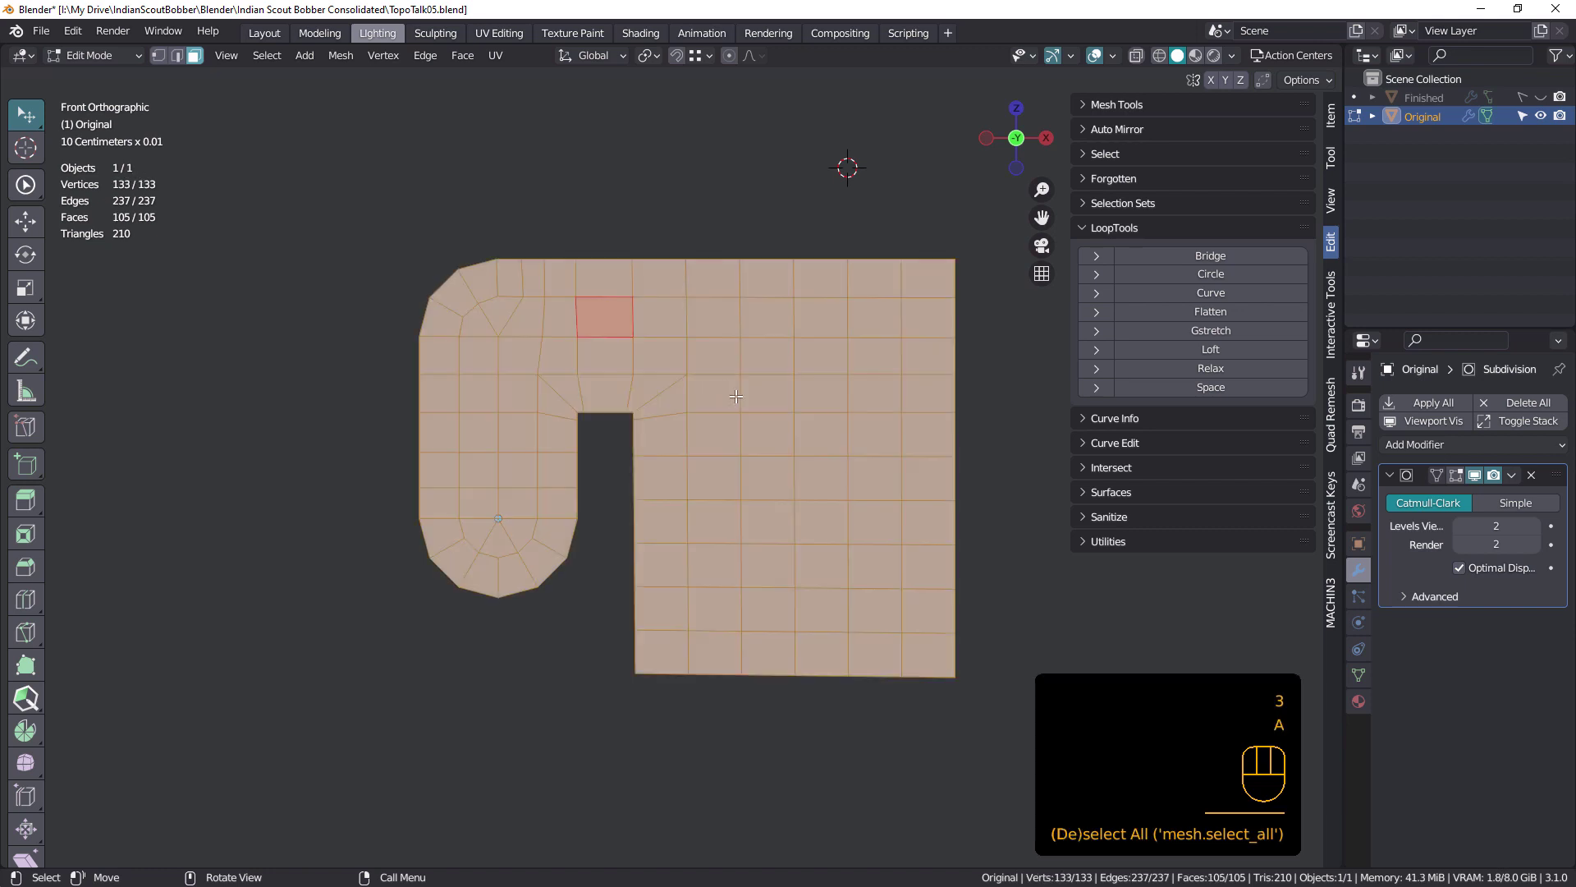
pyautogui.press('i')
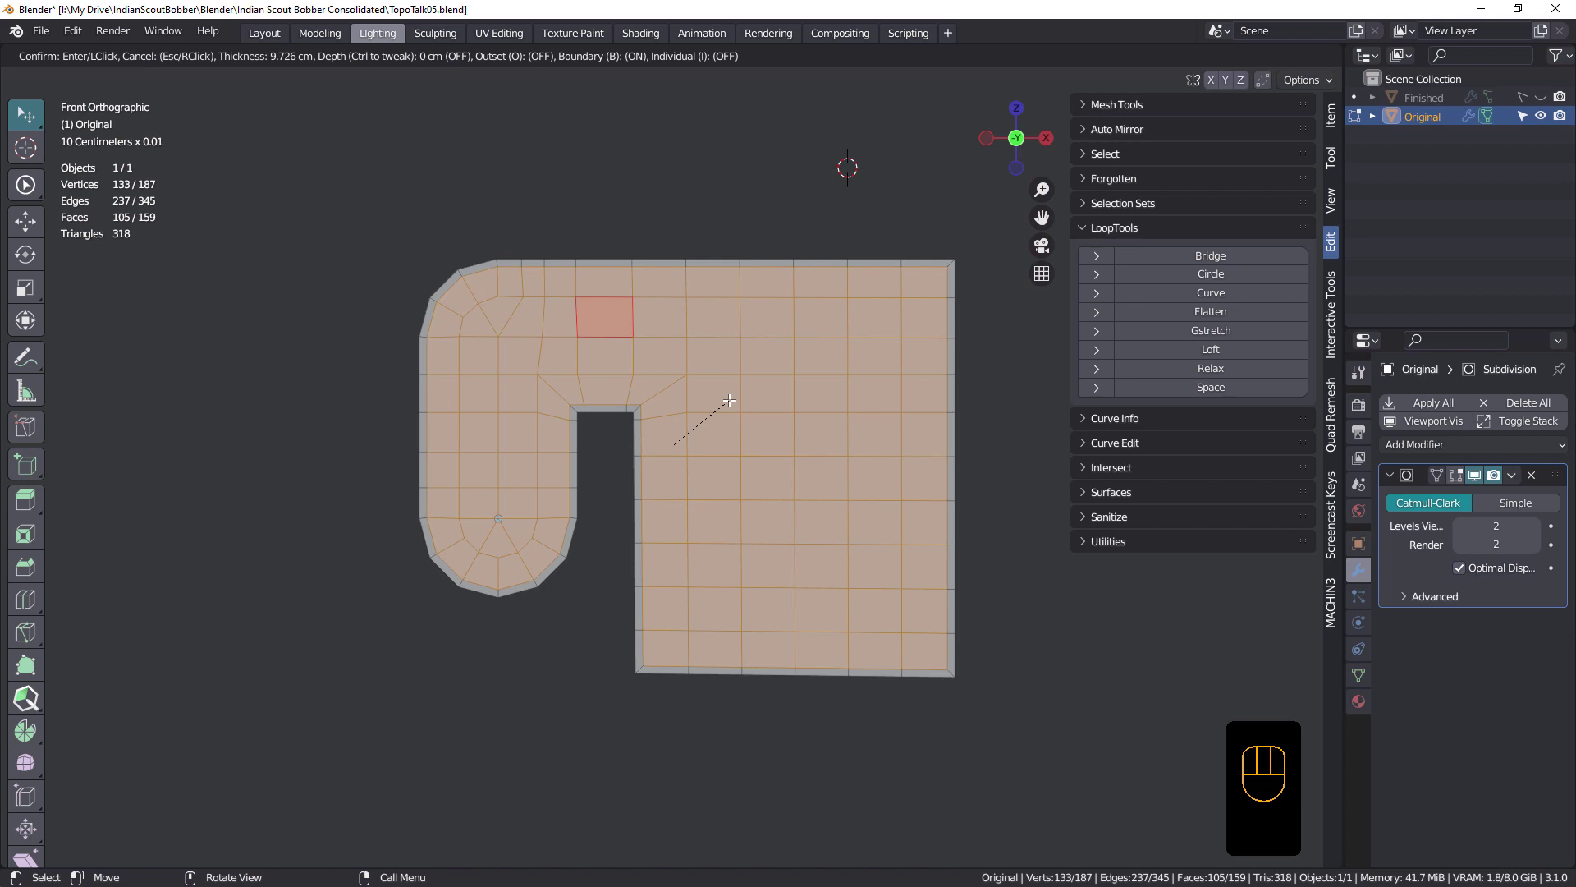
pyautogui.click(730, 401)
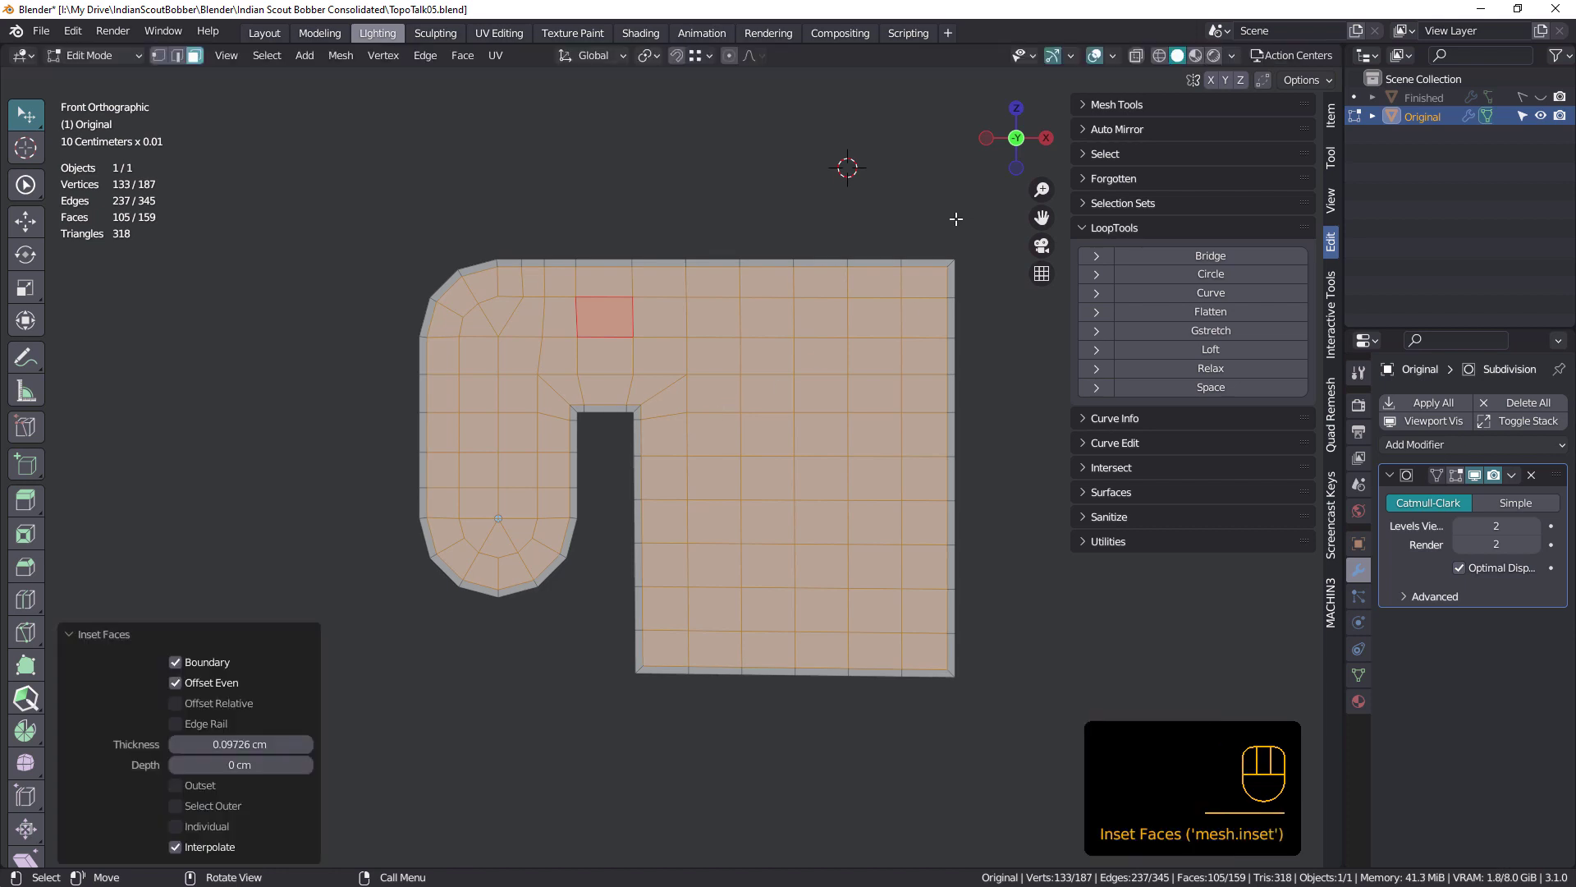
pyautogui.click(952, 250)
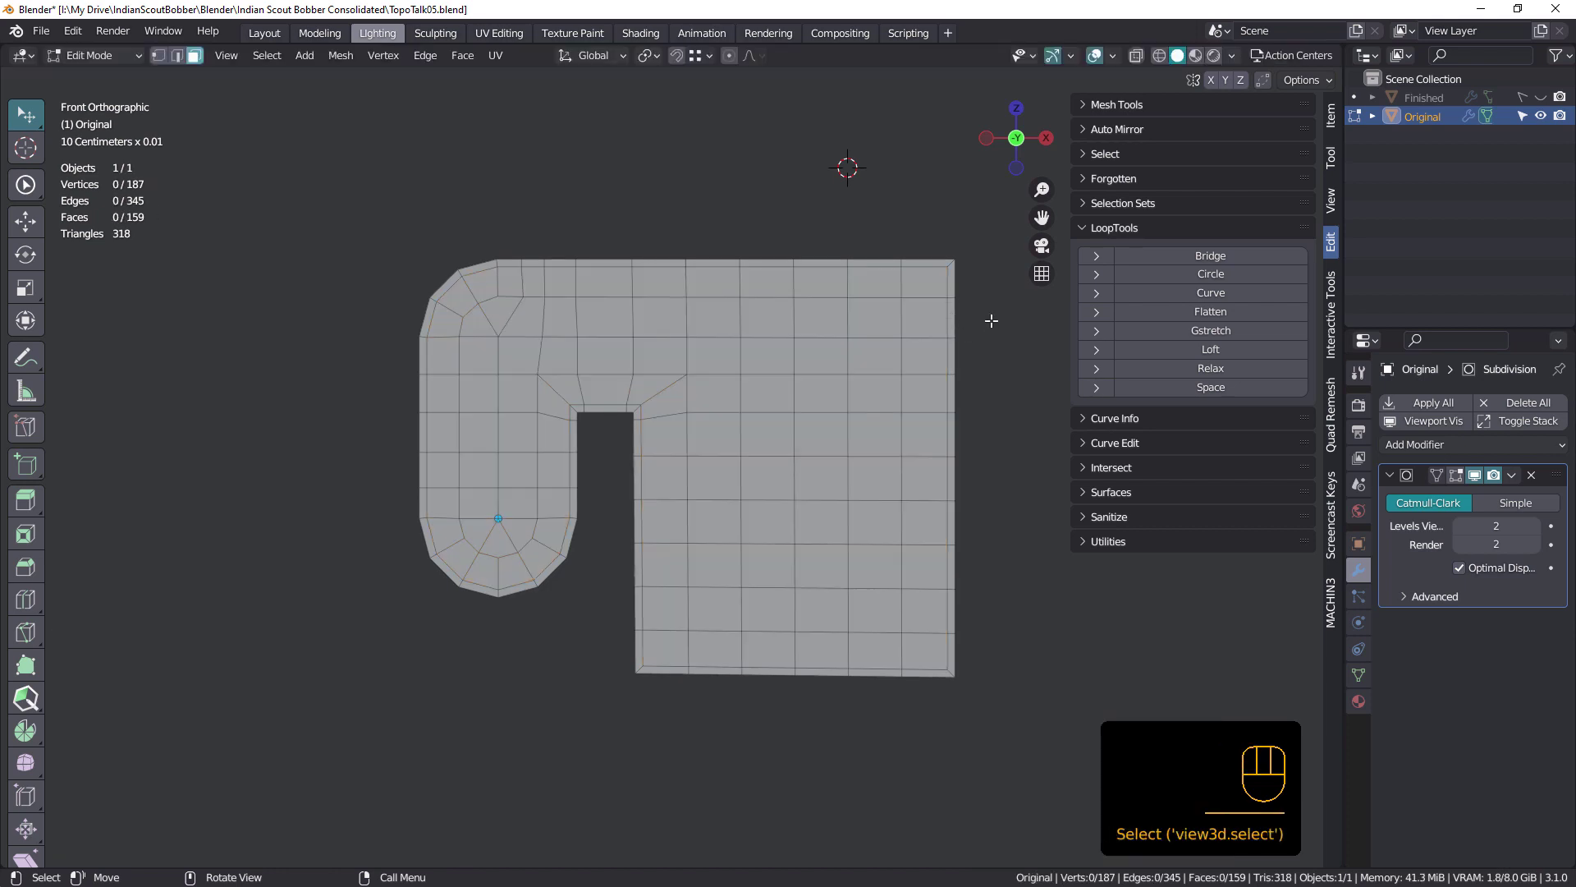
pyautogui.press('Tab')
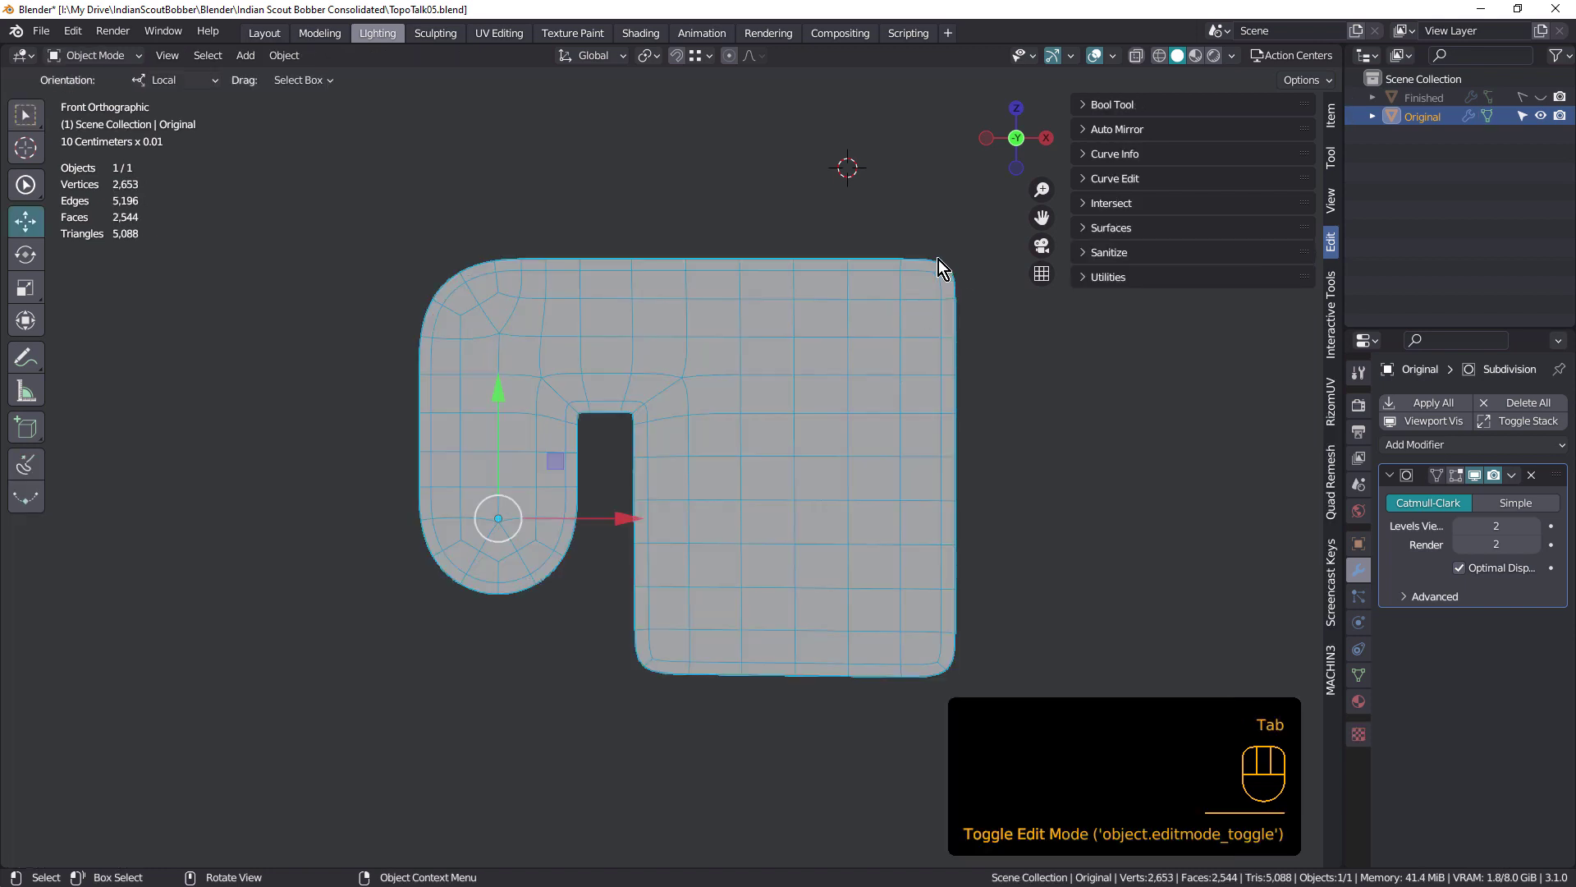
pyautogui.press('Tab')
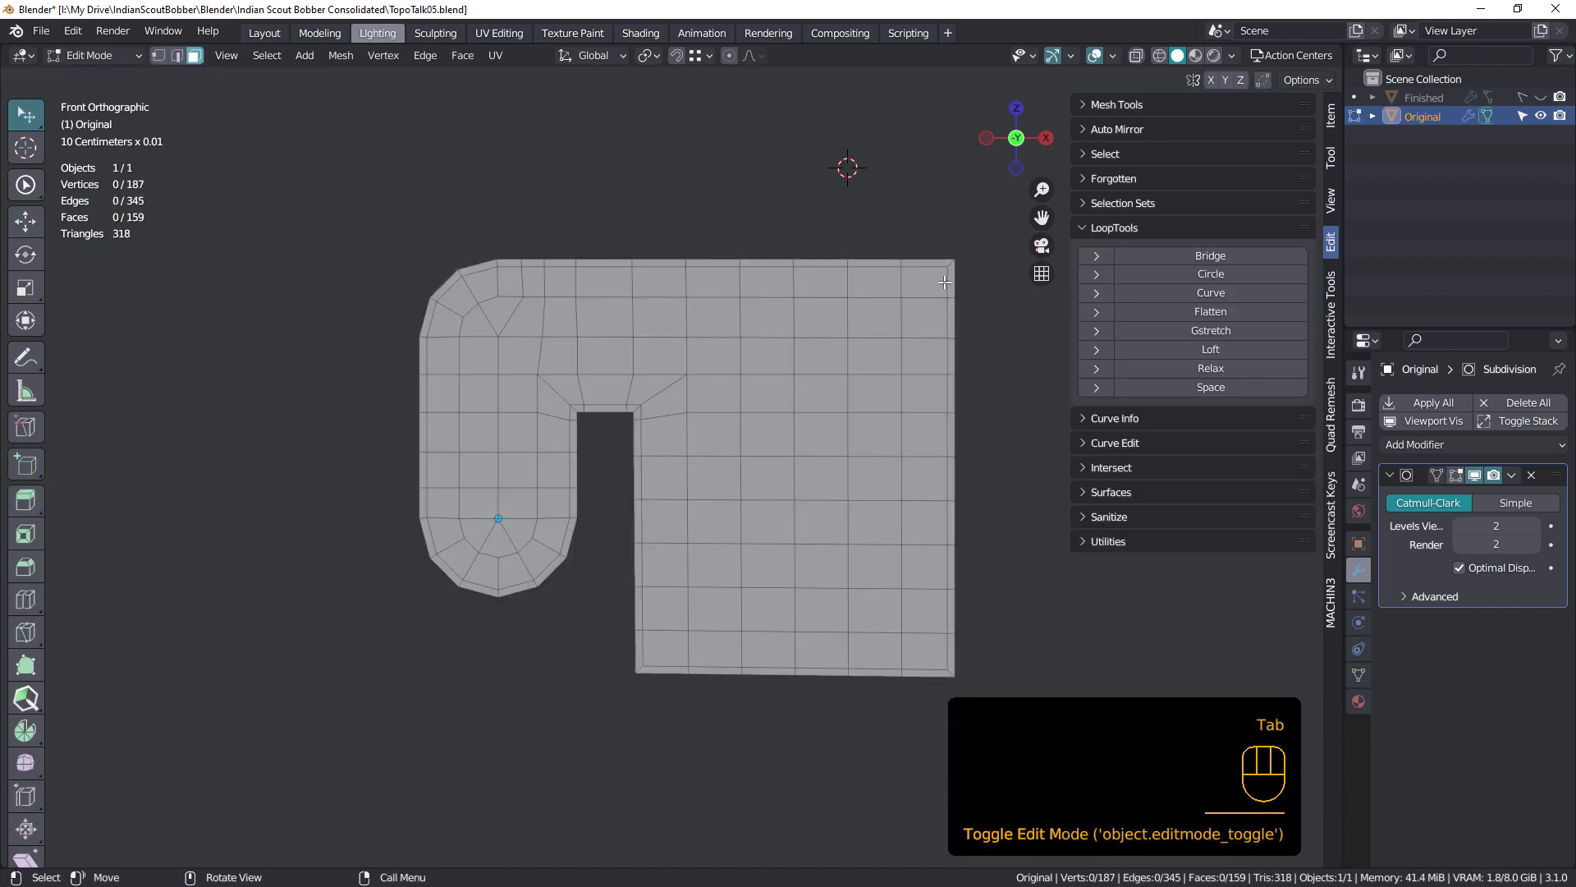
# Step: Knife-cut from the inset vertex at the panel's upper outer corner to both the top border and the outer side border
pyautogui.press('k')
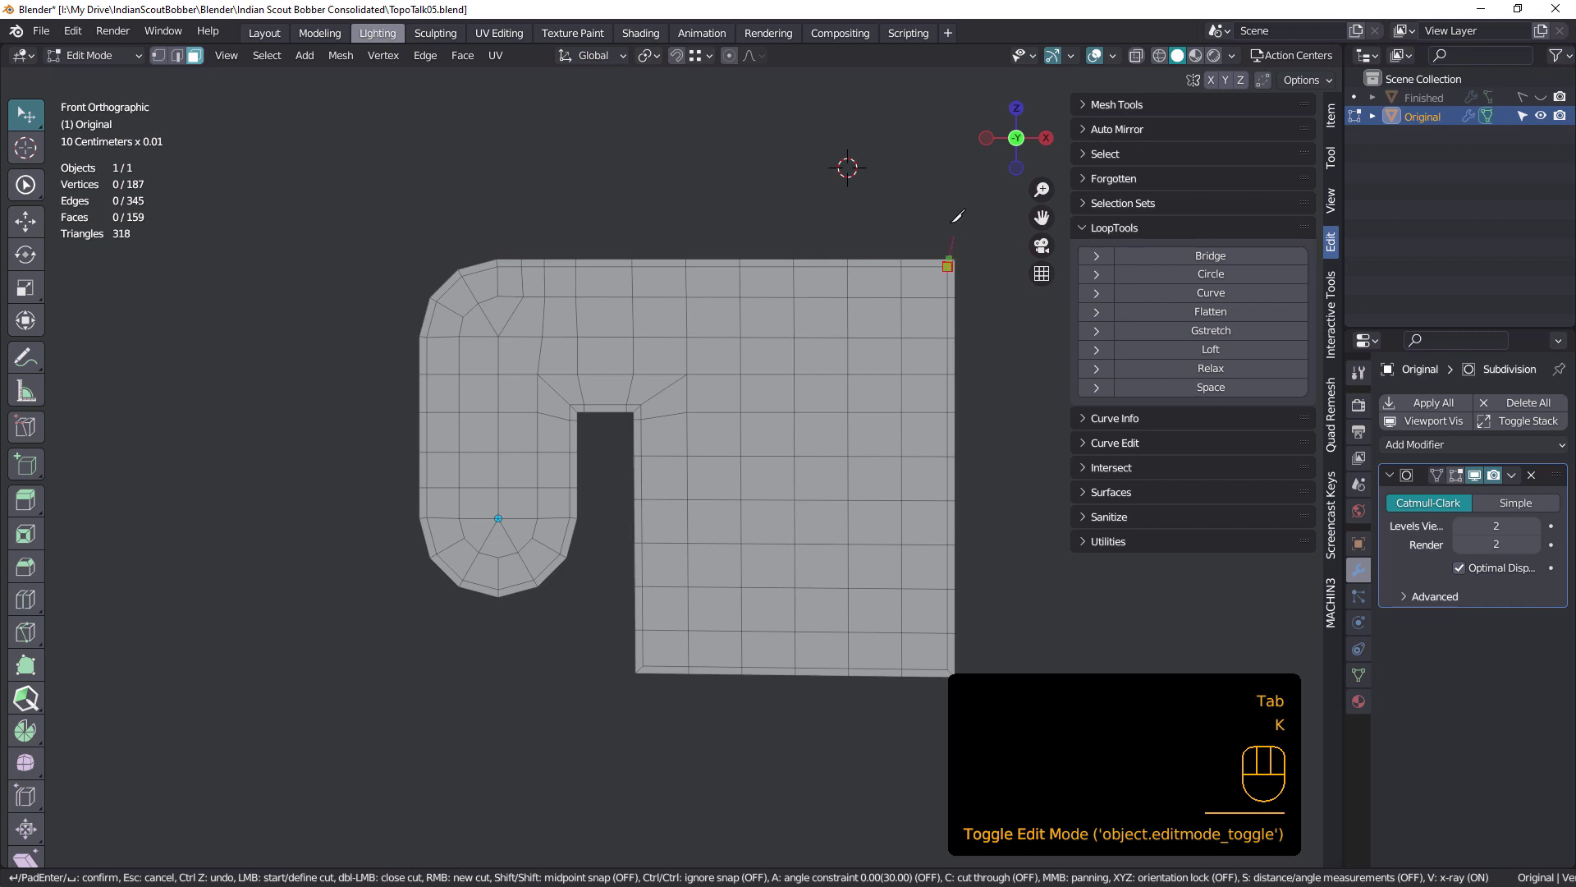
pyautogui.click(948, 263)
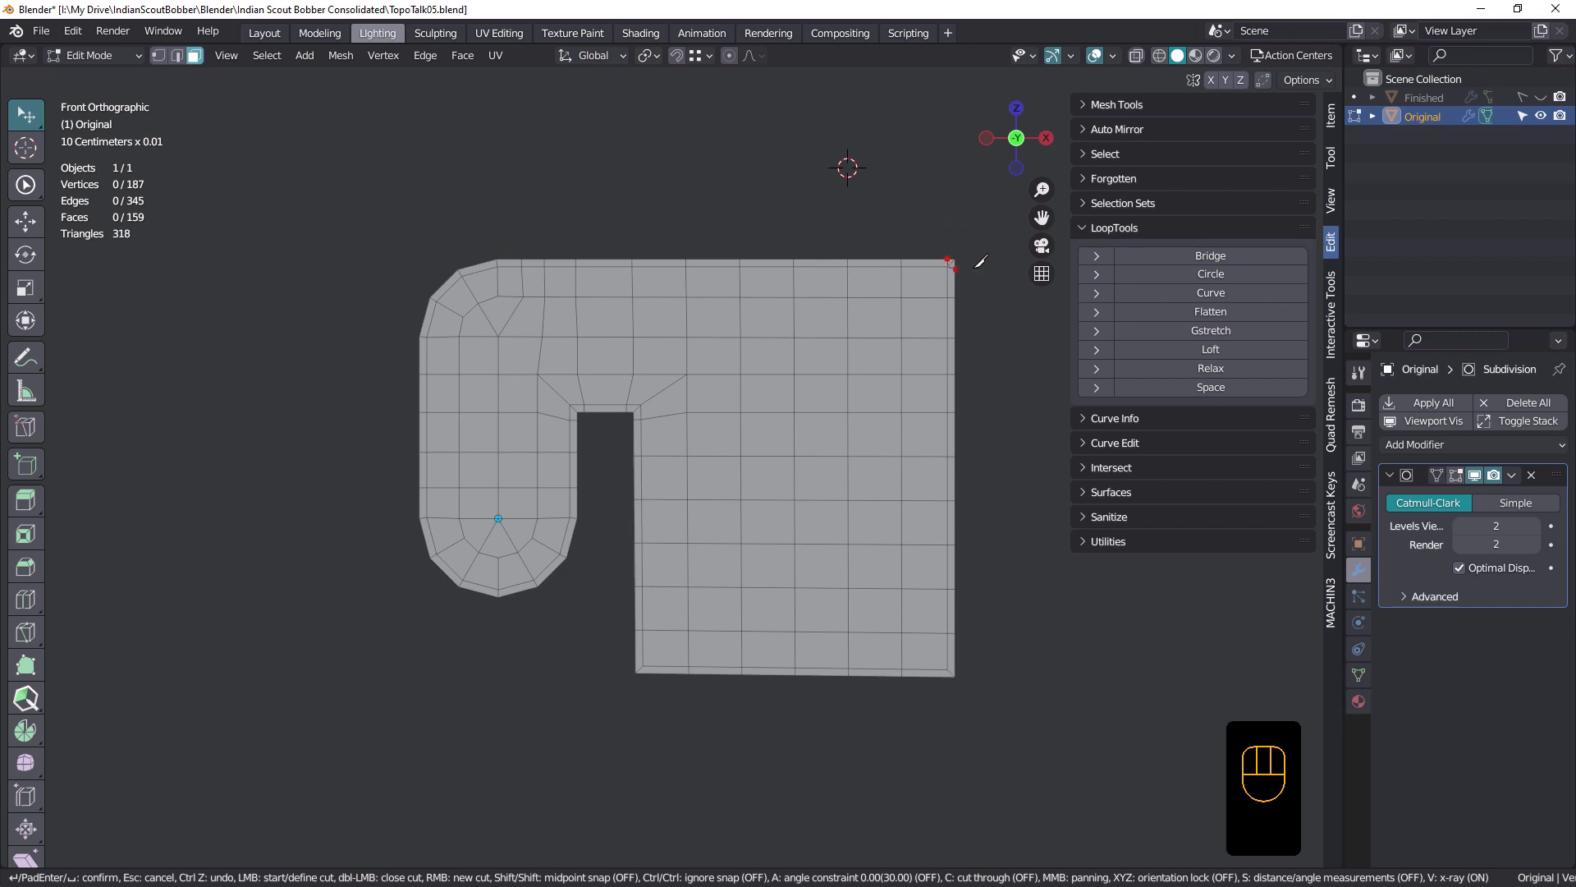
pyautogui.press('Return')
pyautogui.scroll(2, 965, 267)
# Step: Dissolve the diagonal edge in the panel's upper outer corner to leave a quad, and check the subdivided corner in Object Mode
pyautogui.click(946, 264)
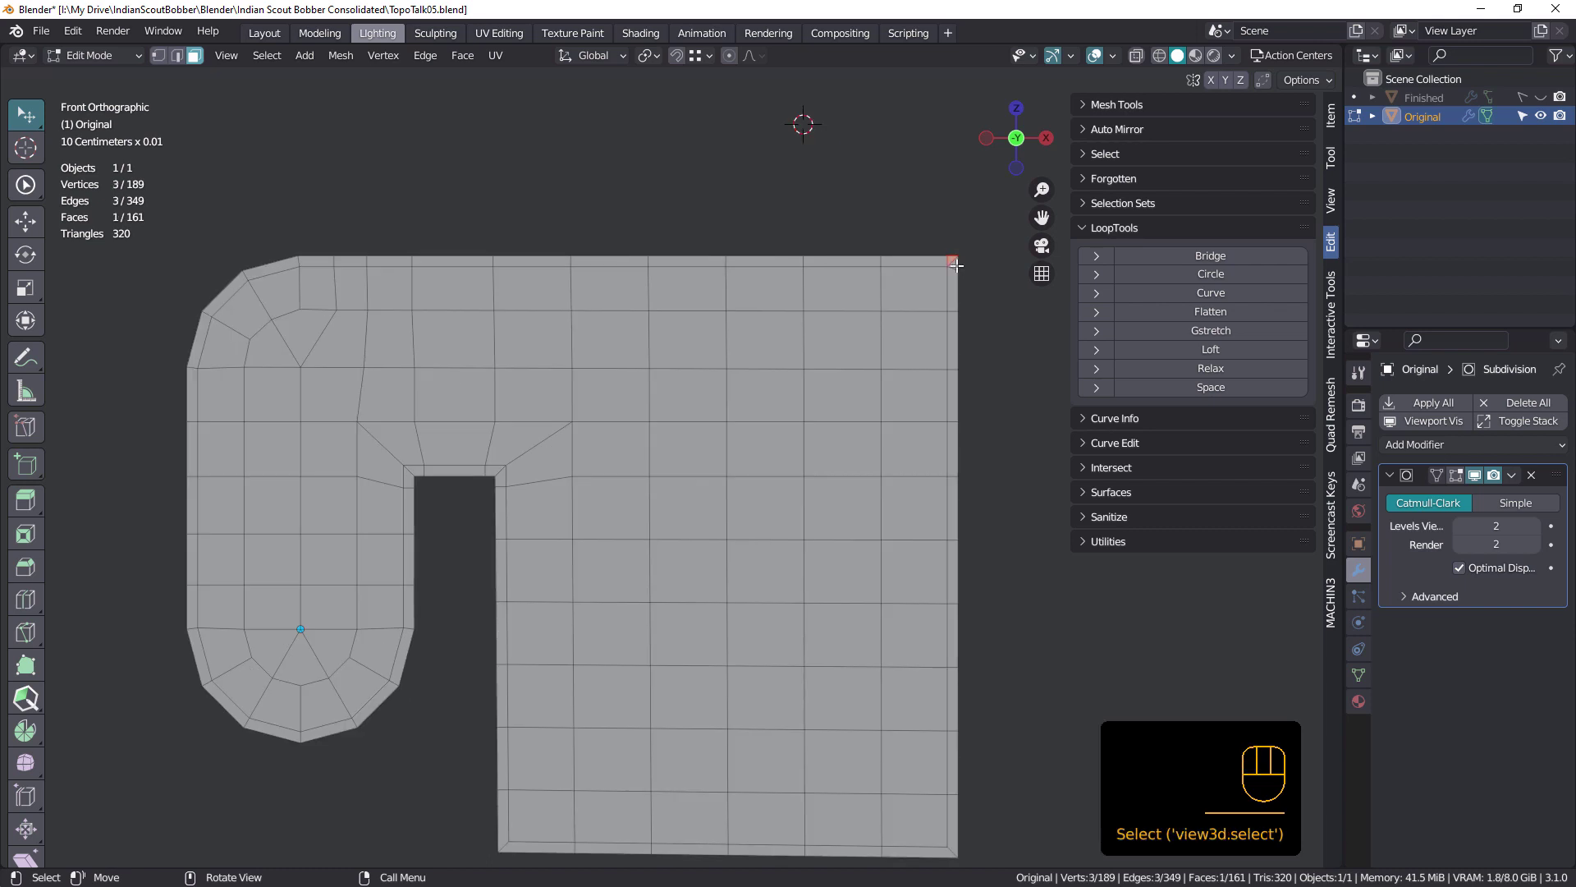
pyautogui.press('2')
pyautogui.click(947, 261)
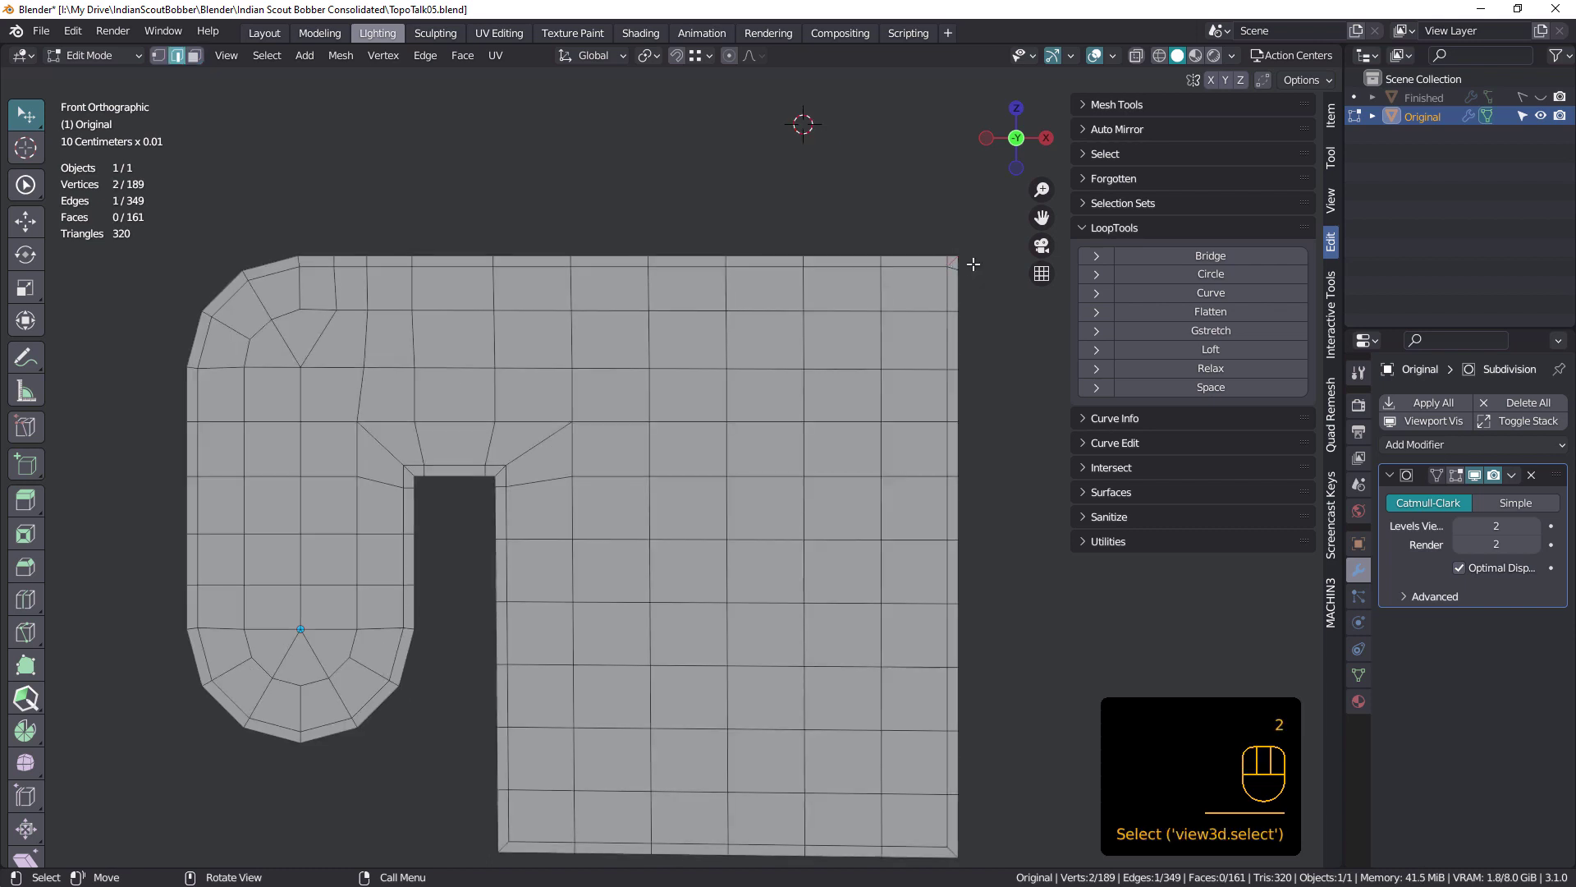
pyautogui.scroll(1, 944, 261)
pyautogui.press('x')
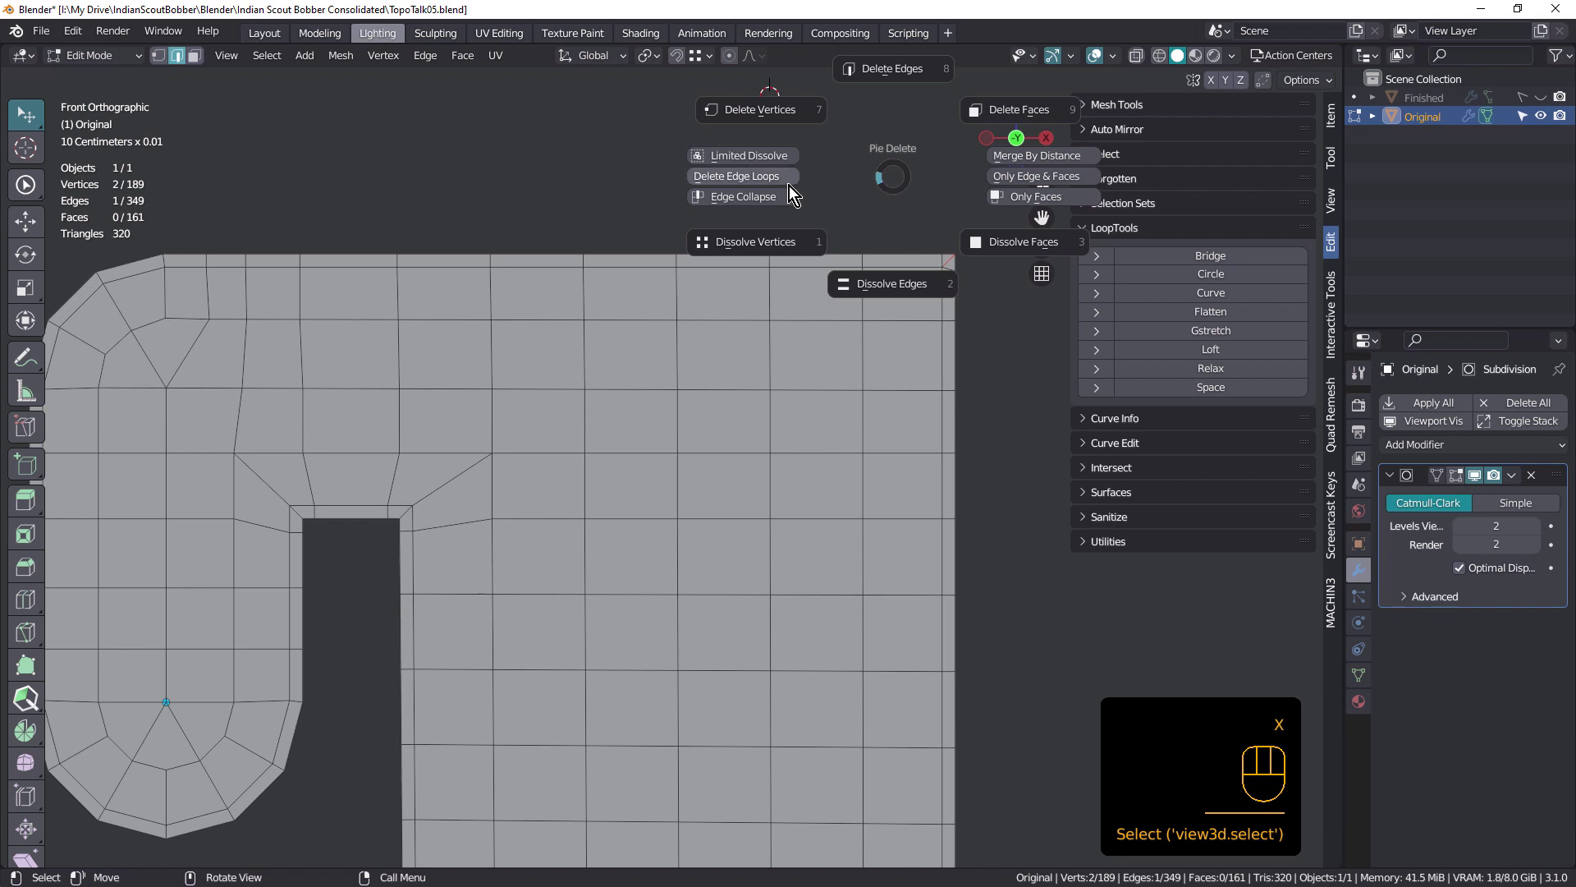
pyautogui.click(773, 156)
pyautogui.click(952, 281)
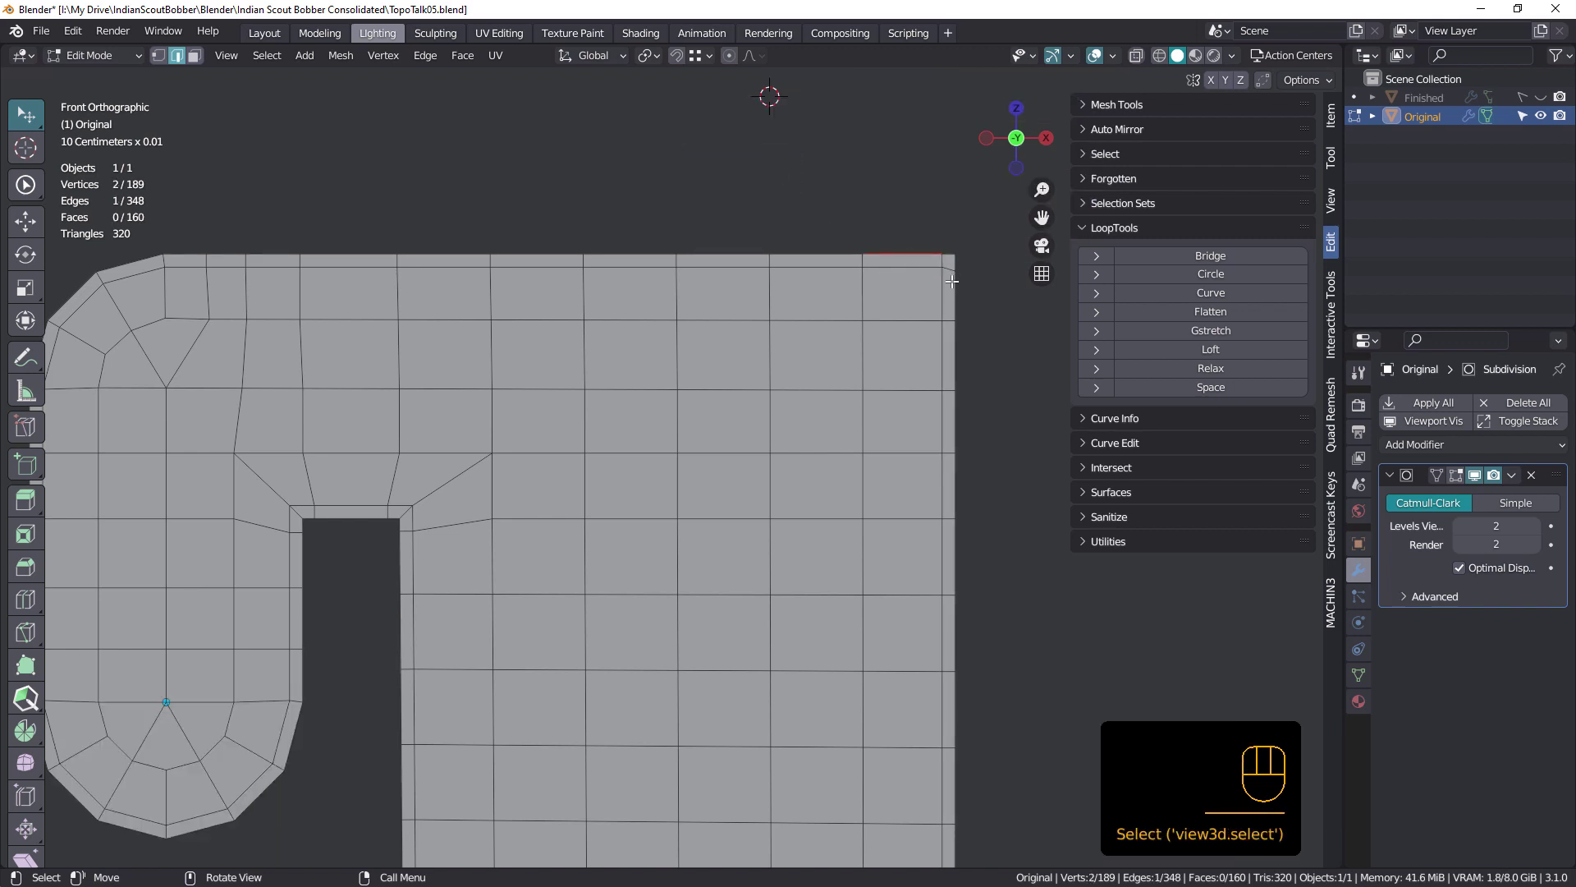
pyautogui.press('Tab')
pyautogui.scroll(-2, 909, 273)
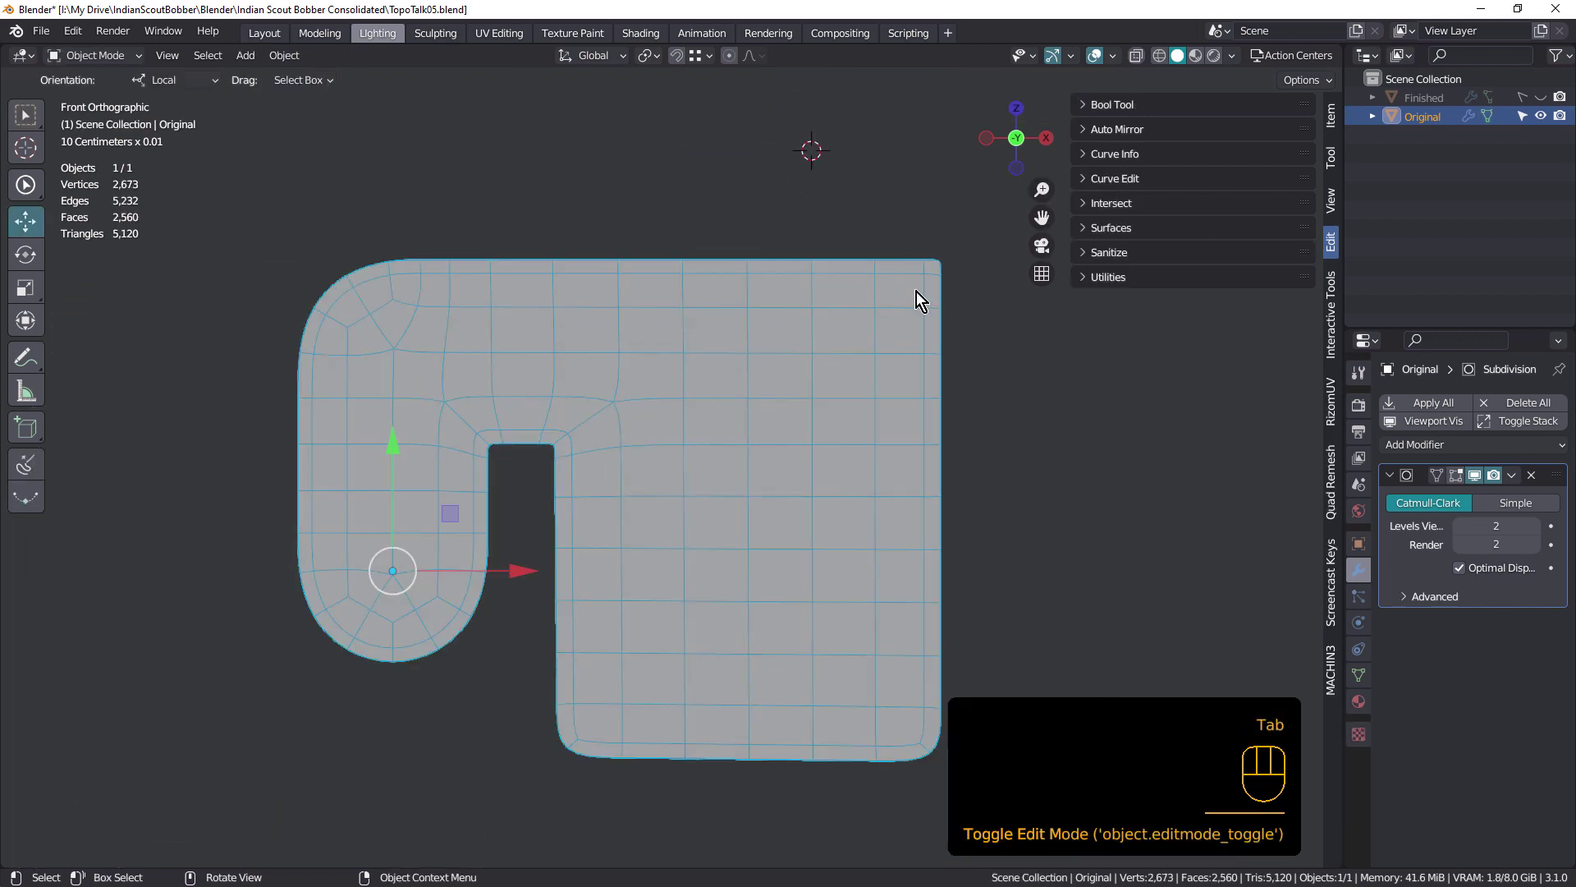
pyautogui.press('Tab')
pyautogui.scroll(3, 916, 293)
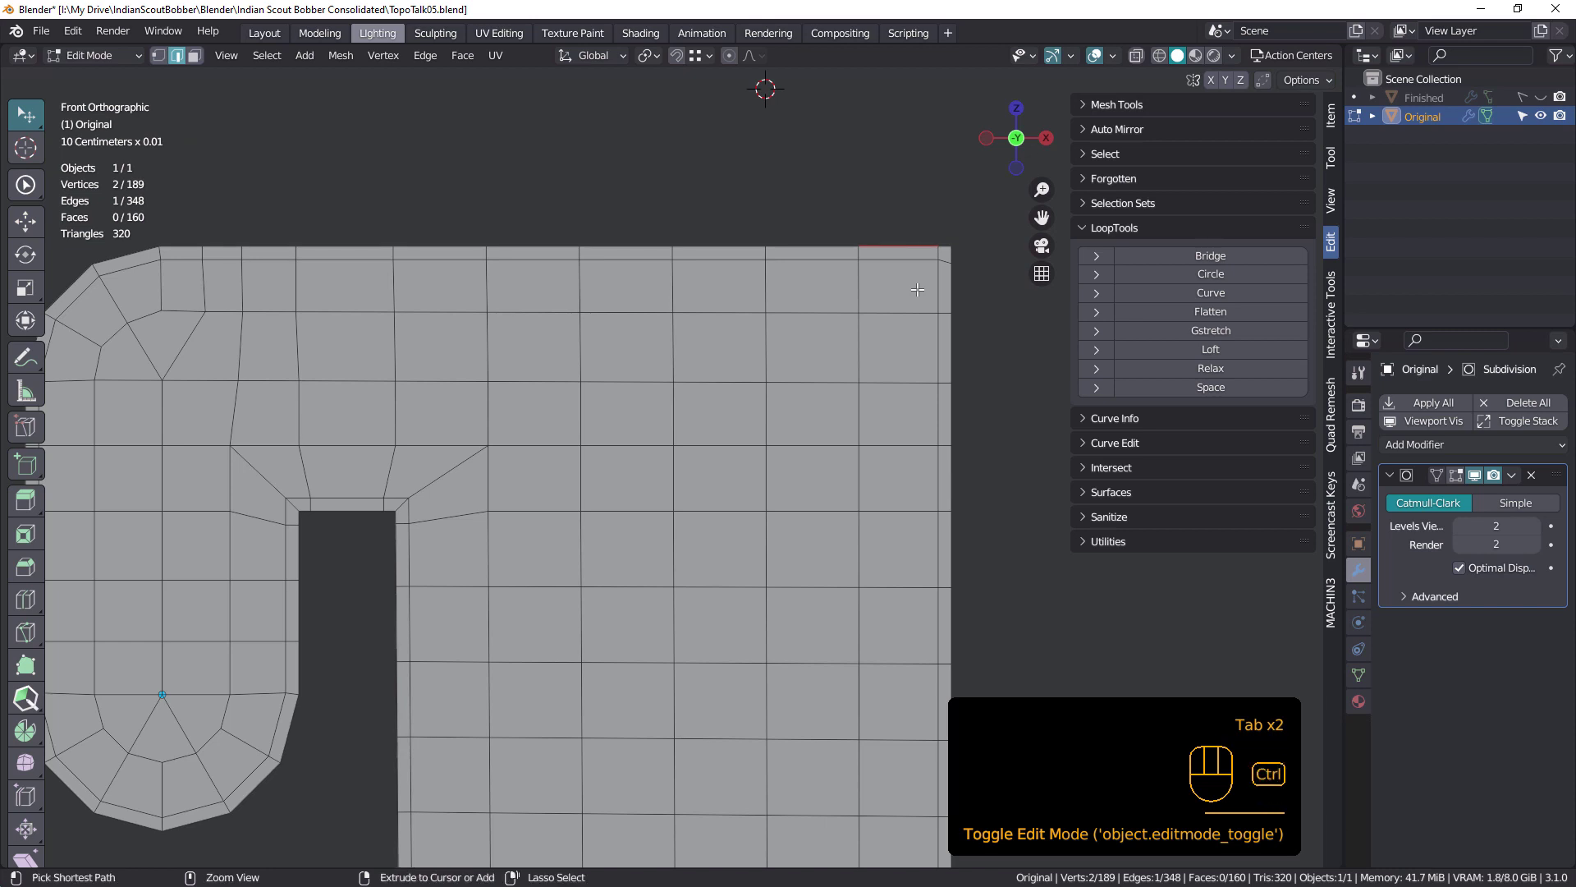
# Step: Undo back through the dissolve of the upper outer corner's diagonal edge
pyautogui.hotkey('ctrl', 'z')
pyautogui.hotkey('ctrl', 'z')
pyautogui.hotkey('ctrl', 'z')
pyautogui.hotkey('ctrl', 'z')
pyautogui.hotkey('ctrl', 'z')
pyautogui.hotkey('ctrl', 'z')
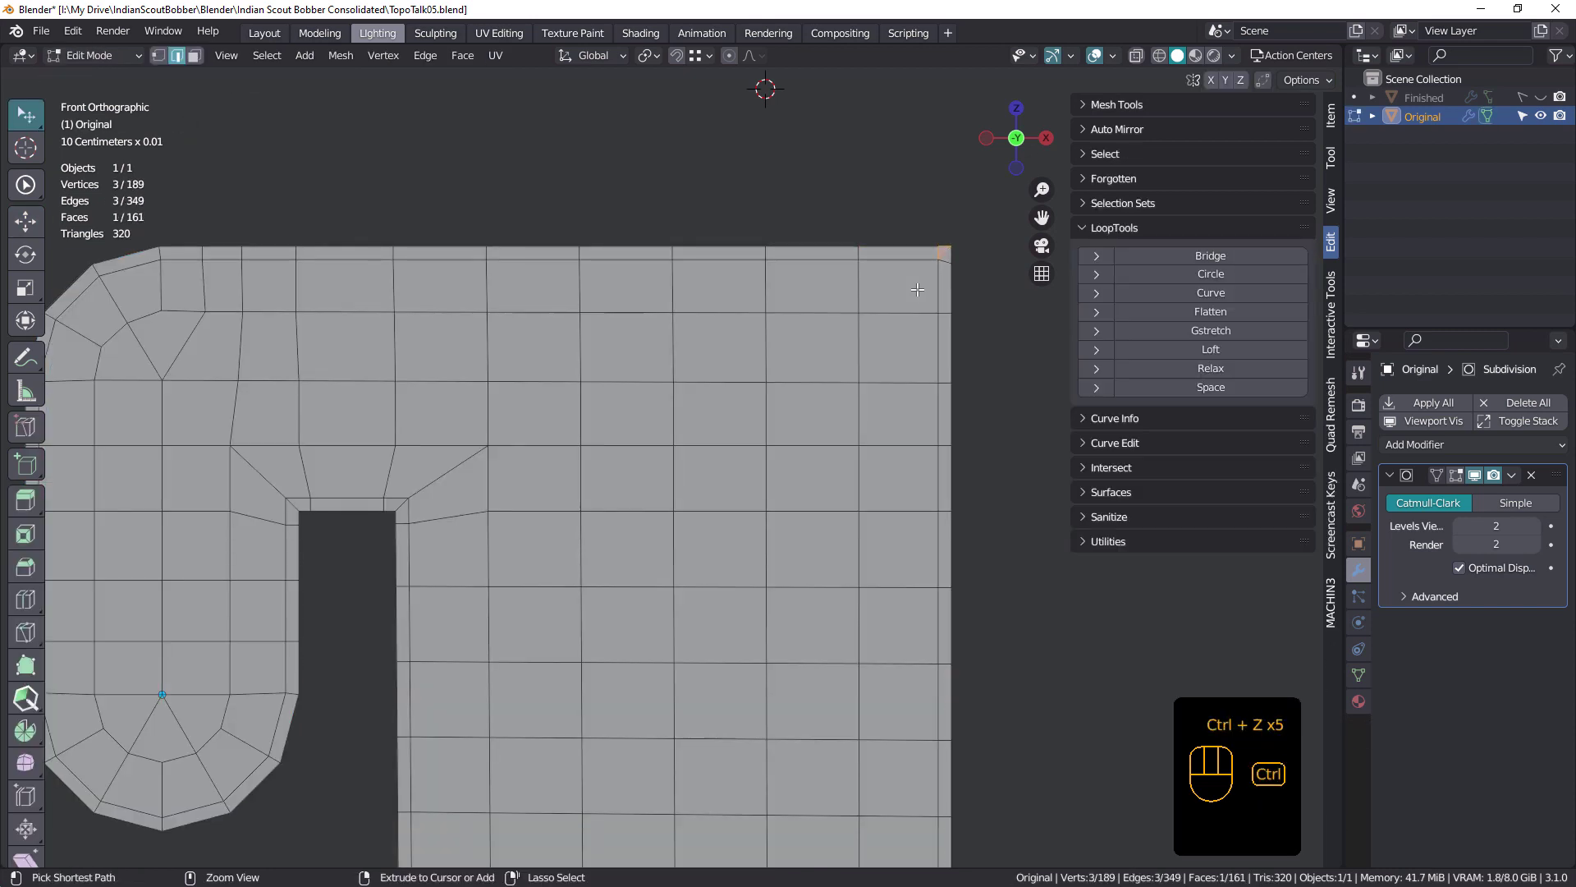
# Step: Undo back through the upper outer corner's knife cuts, the Subdivision modifier and the border inset
pyautogui.hotkey('ctrl', 'z')
pyautogui.scroll(-2, 917, 289)
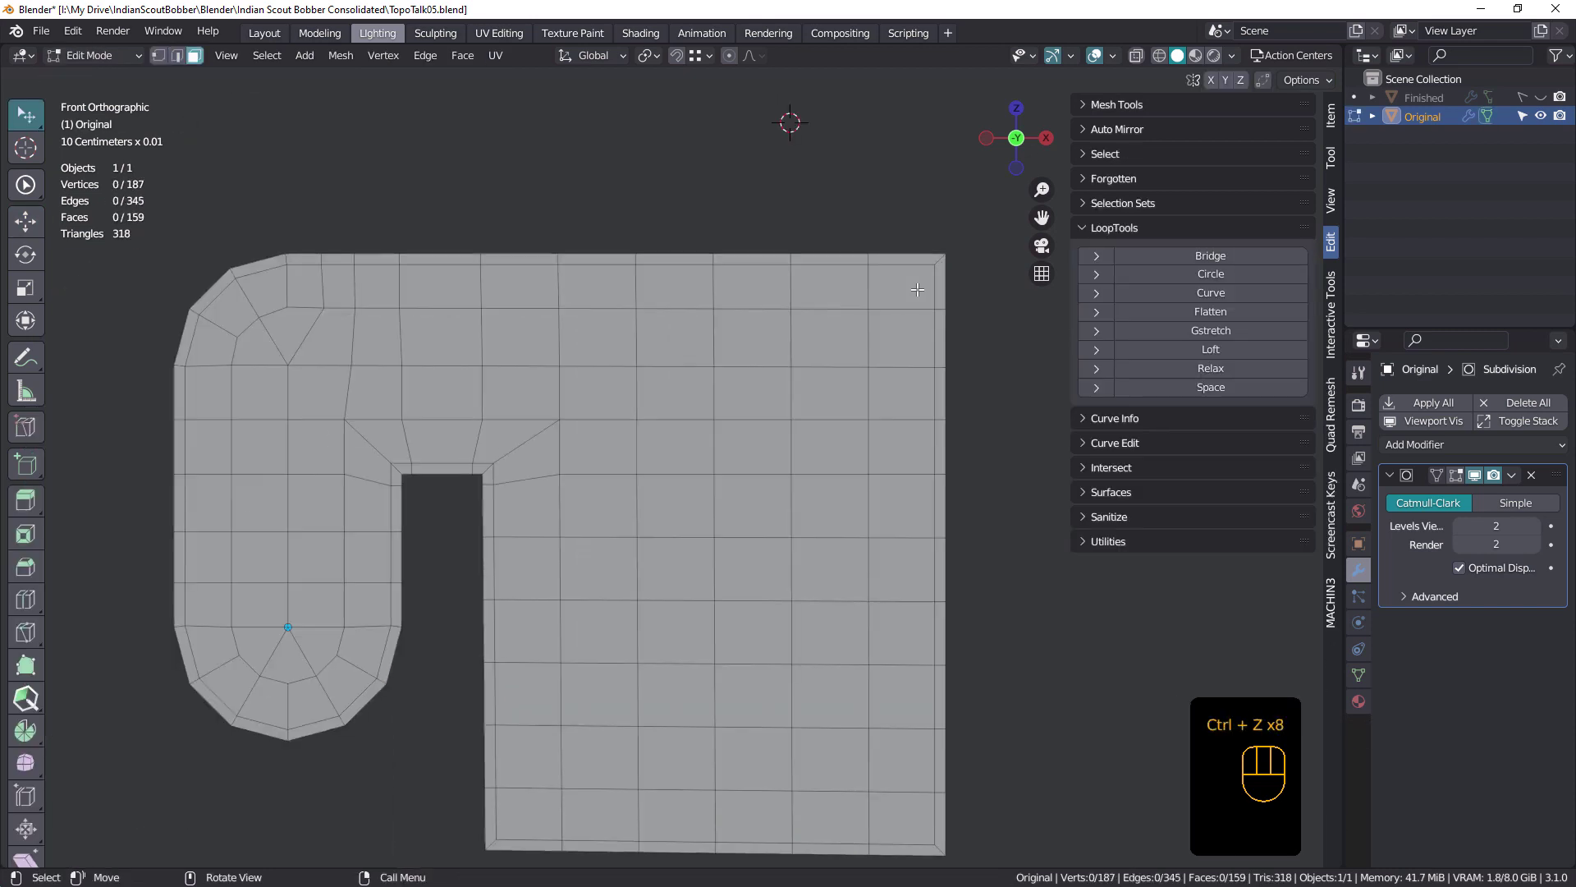
pyautogui.hotkey('ctrl', 'z')
pyautogui.hotkey('ctrl', 'z')
pyautogui.hotkey('ctrl', 'z')
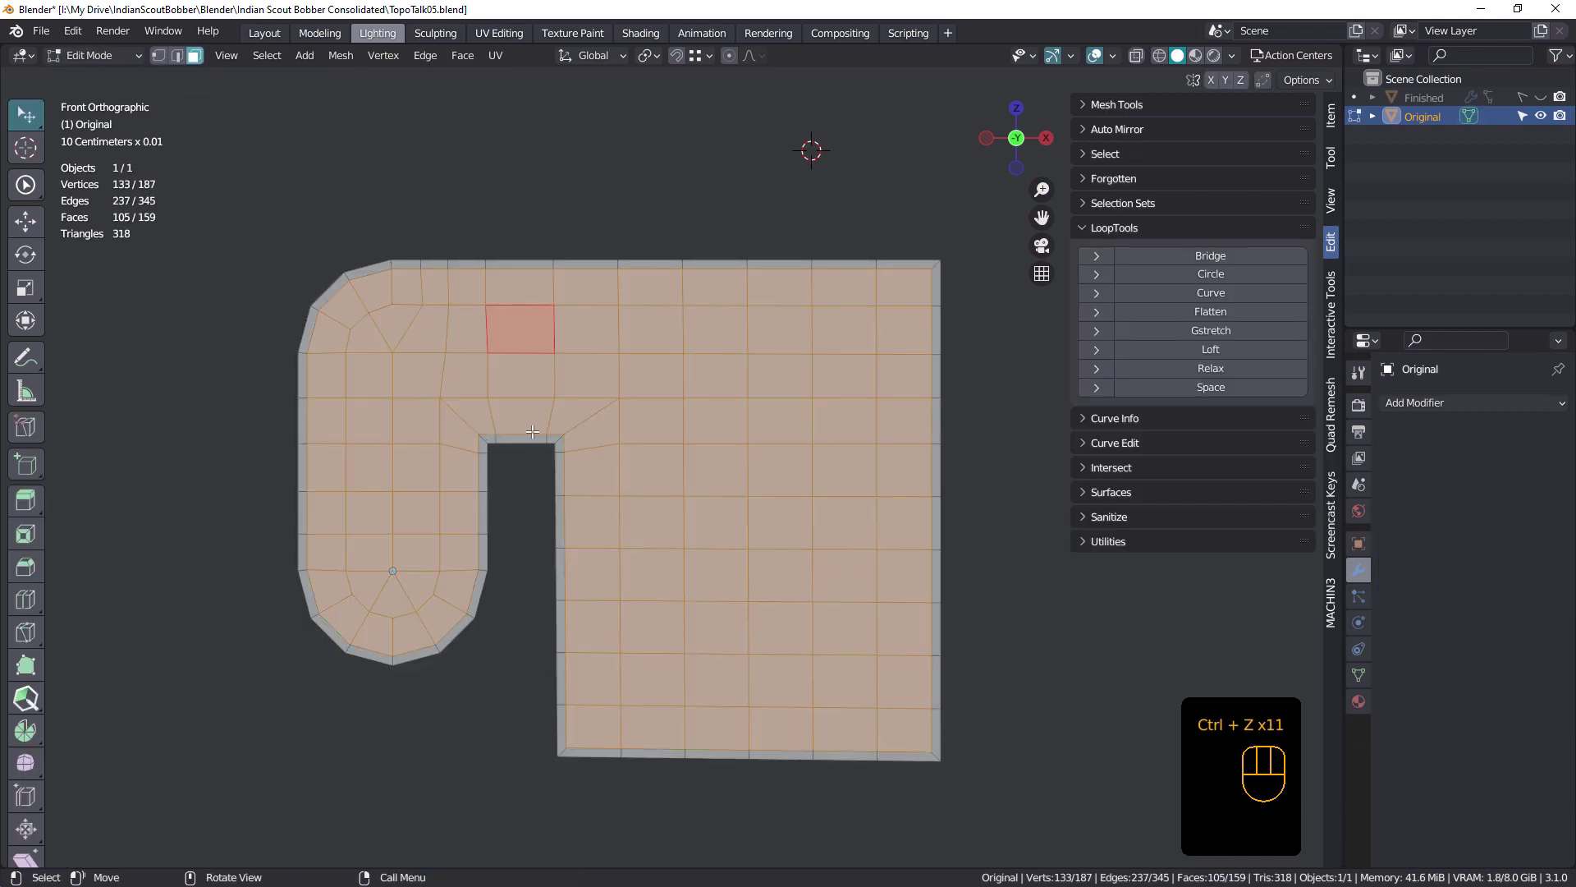
pyautogui.hotkey('ctrl', 'z')
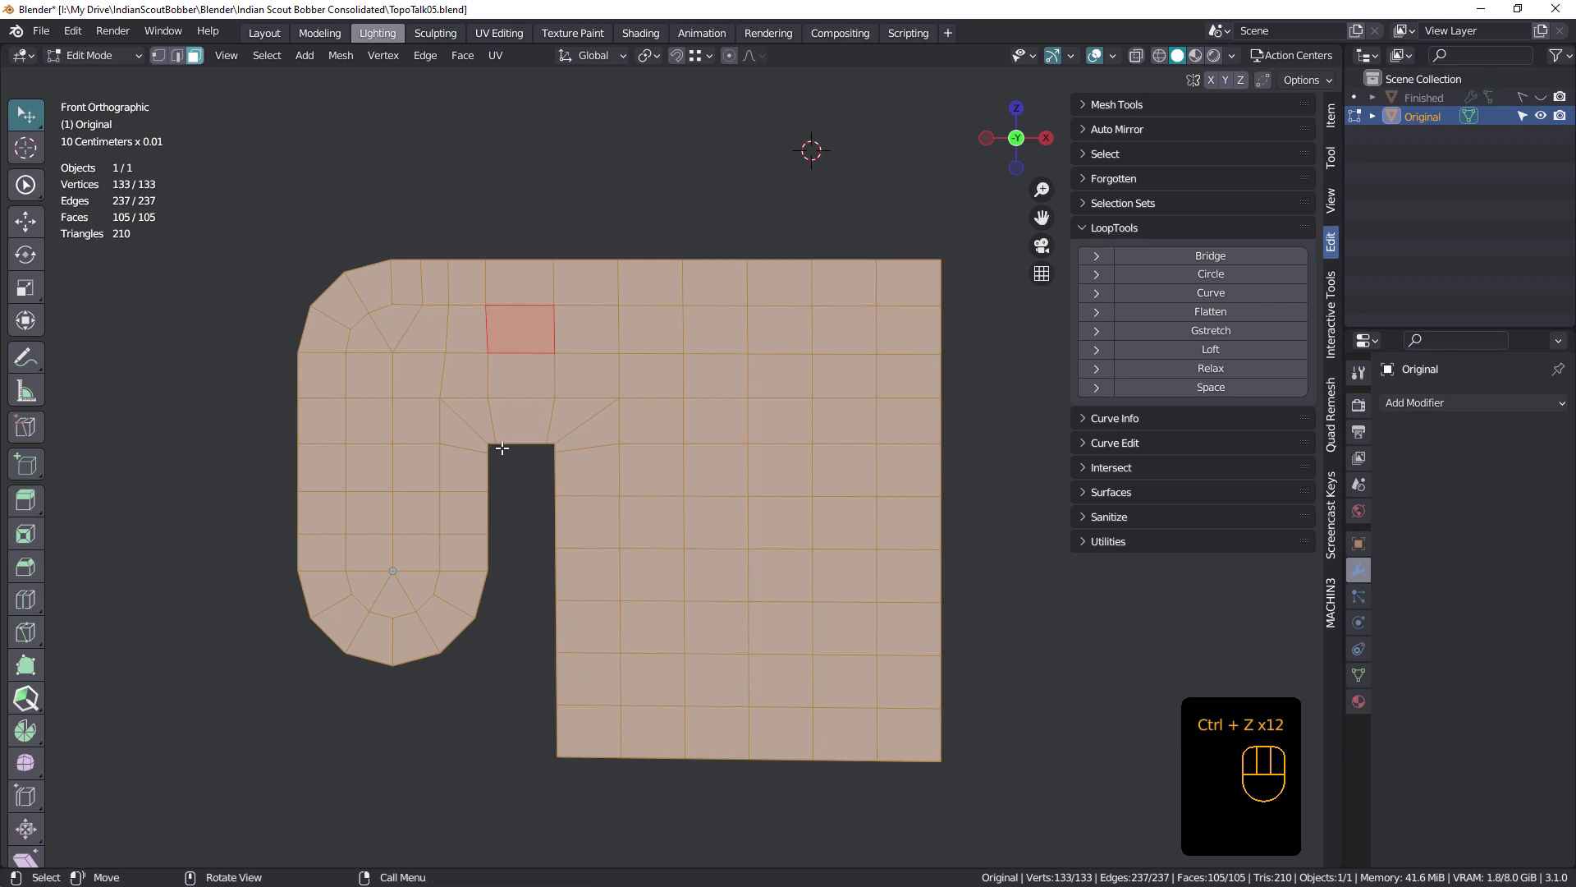
# Step: Loop cut the outermost face strip around the slot and curved border, sliding the loop close to the border with a factor of about 0.605
pyautogui.hotkey('ctrl', 'r')
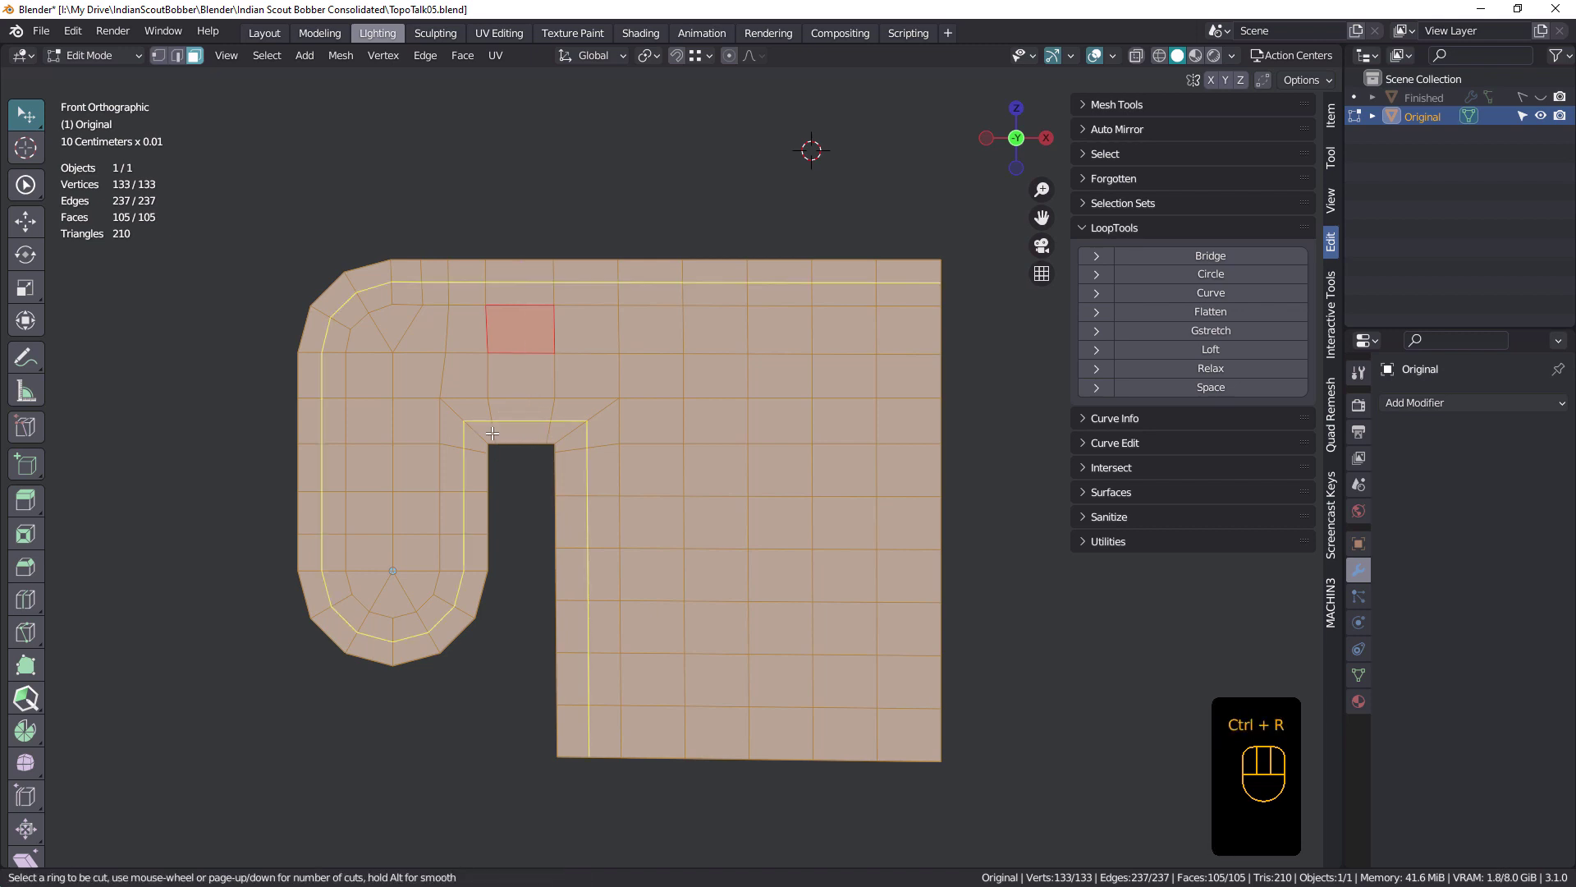
pyautogui.click(492, 433)
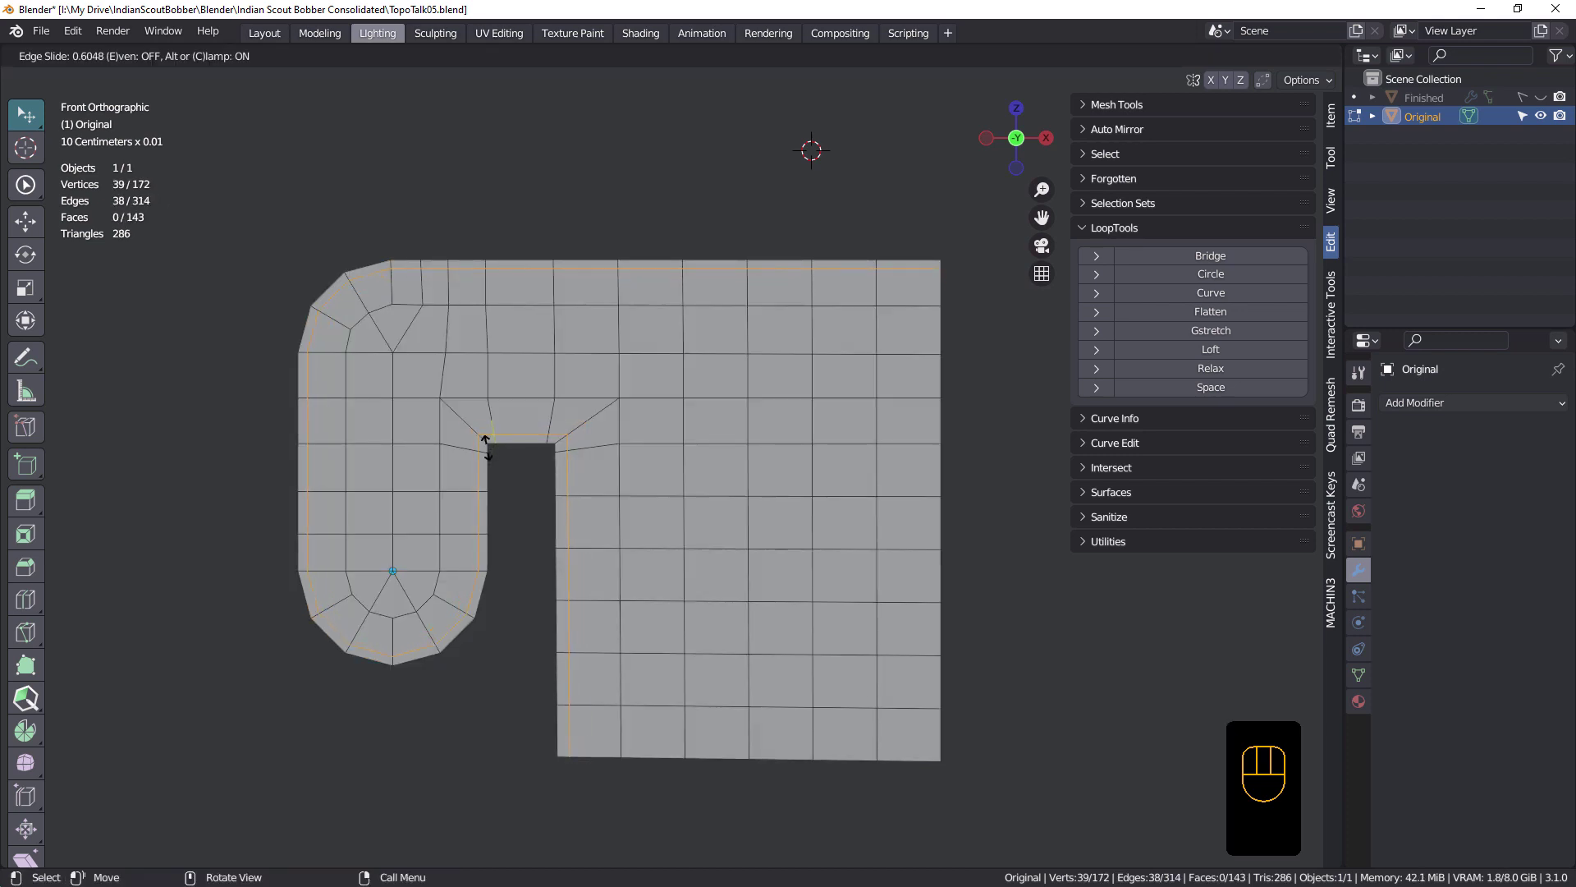
pyautogui.click(486, 446)
pyautogui.keyDown('ctrl'); pyautogui.scroll(-2, 652, 690); pyautogui.keyUp('ctrl')
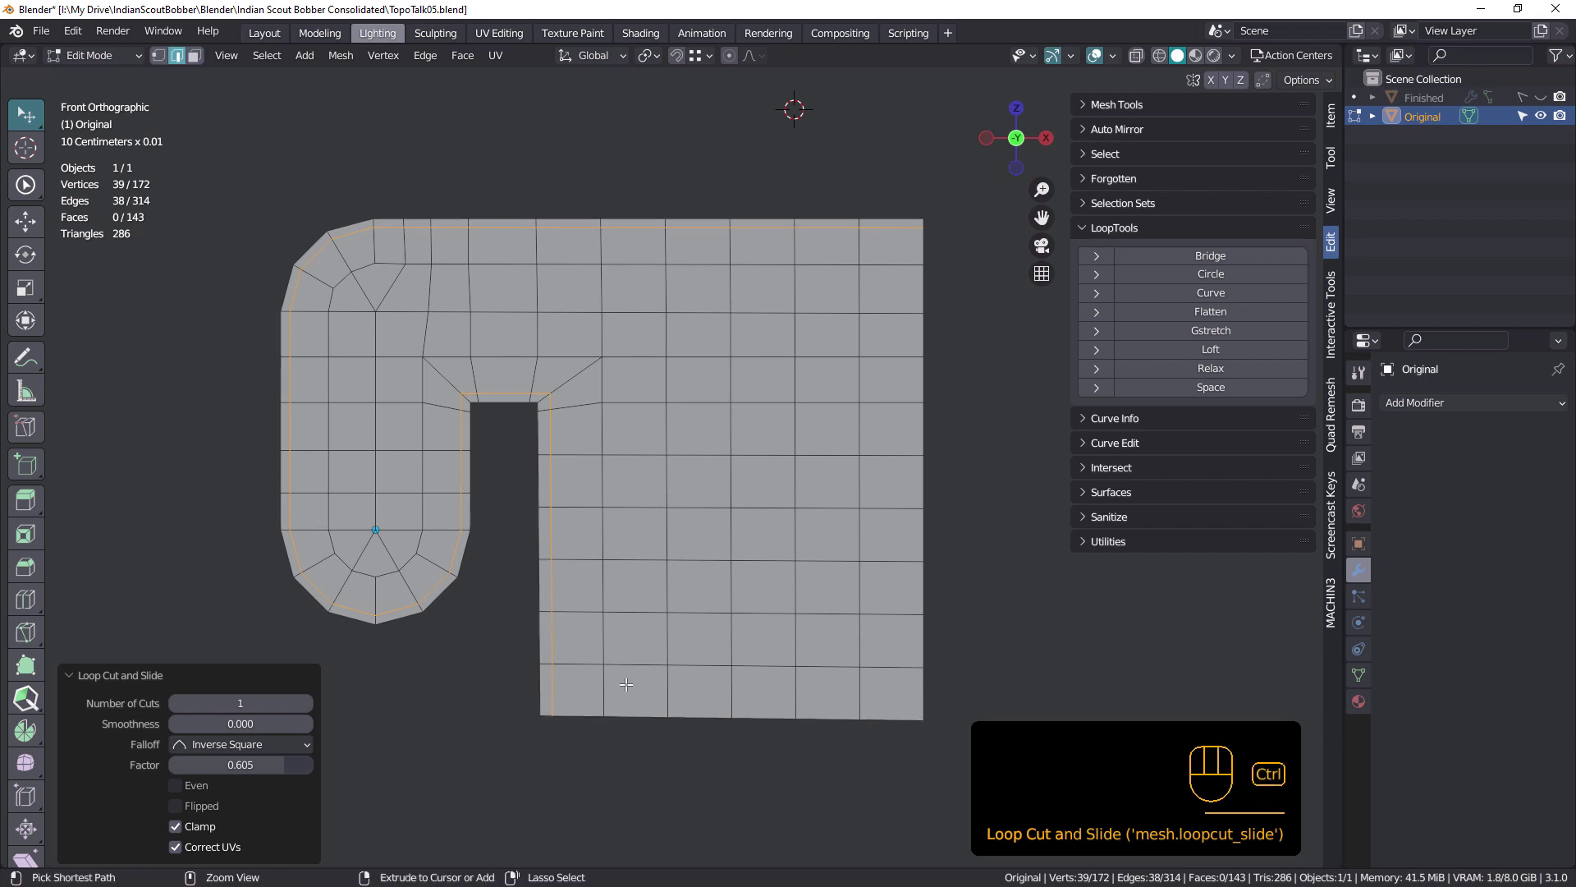
# Step: Add supporting loop cuts near the panel's lower border with factor -0.5 and near its outer side border with factor about -0.583
pyautogui.hotkey('ctrl', 'r')
pyautogui.click(553, 686)
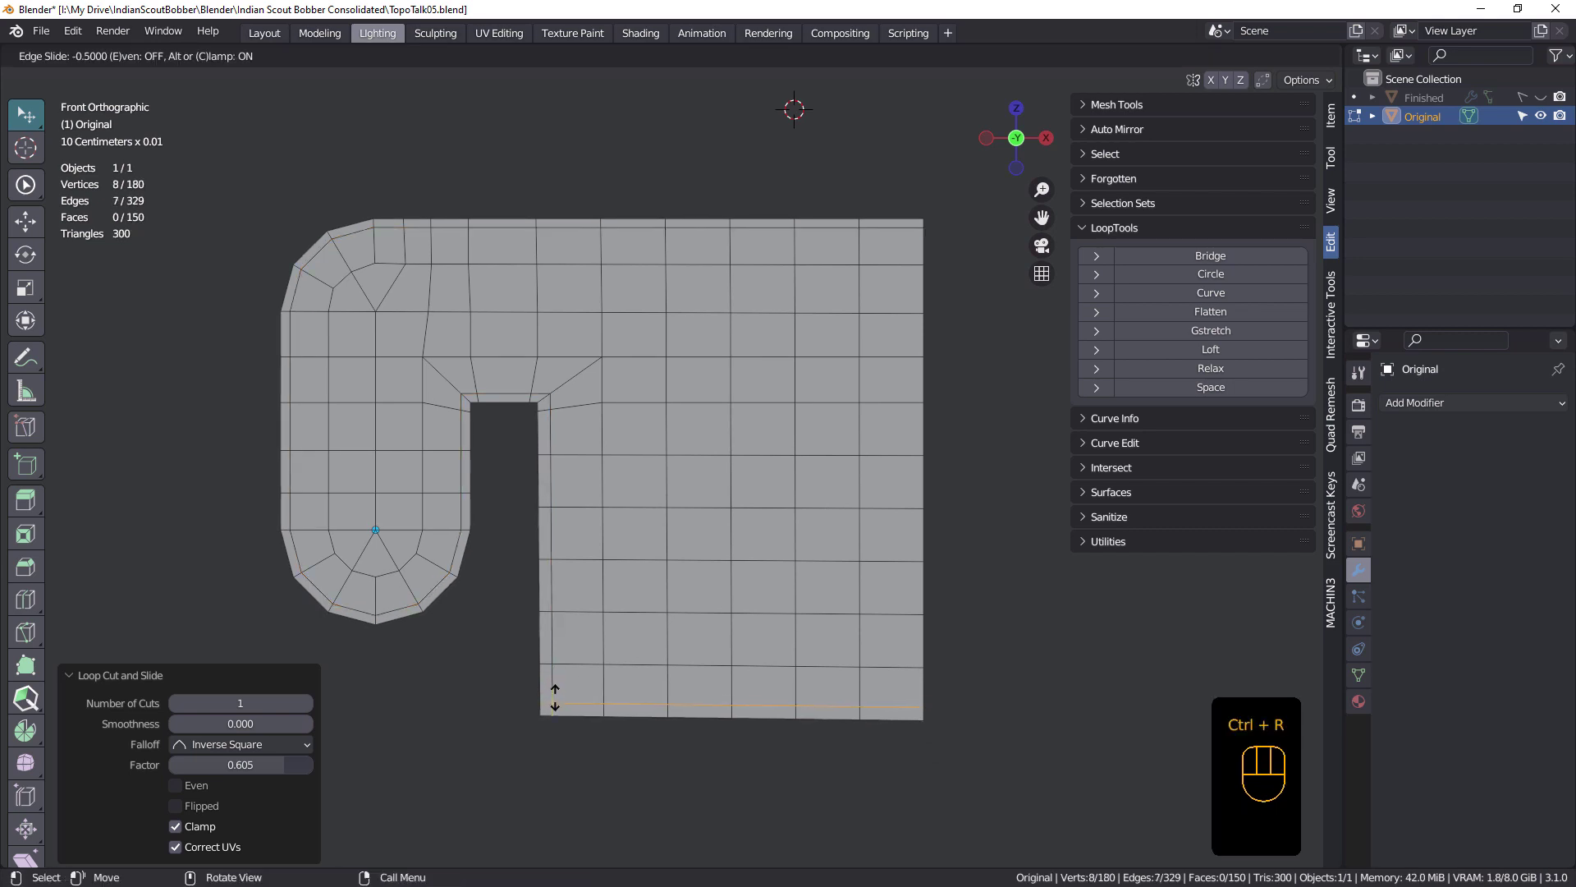
pyautogui.click(561, 697)
pyautogui.hotkey('ctrl', 'r')
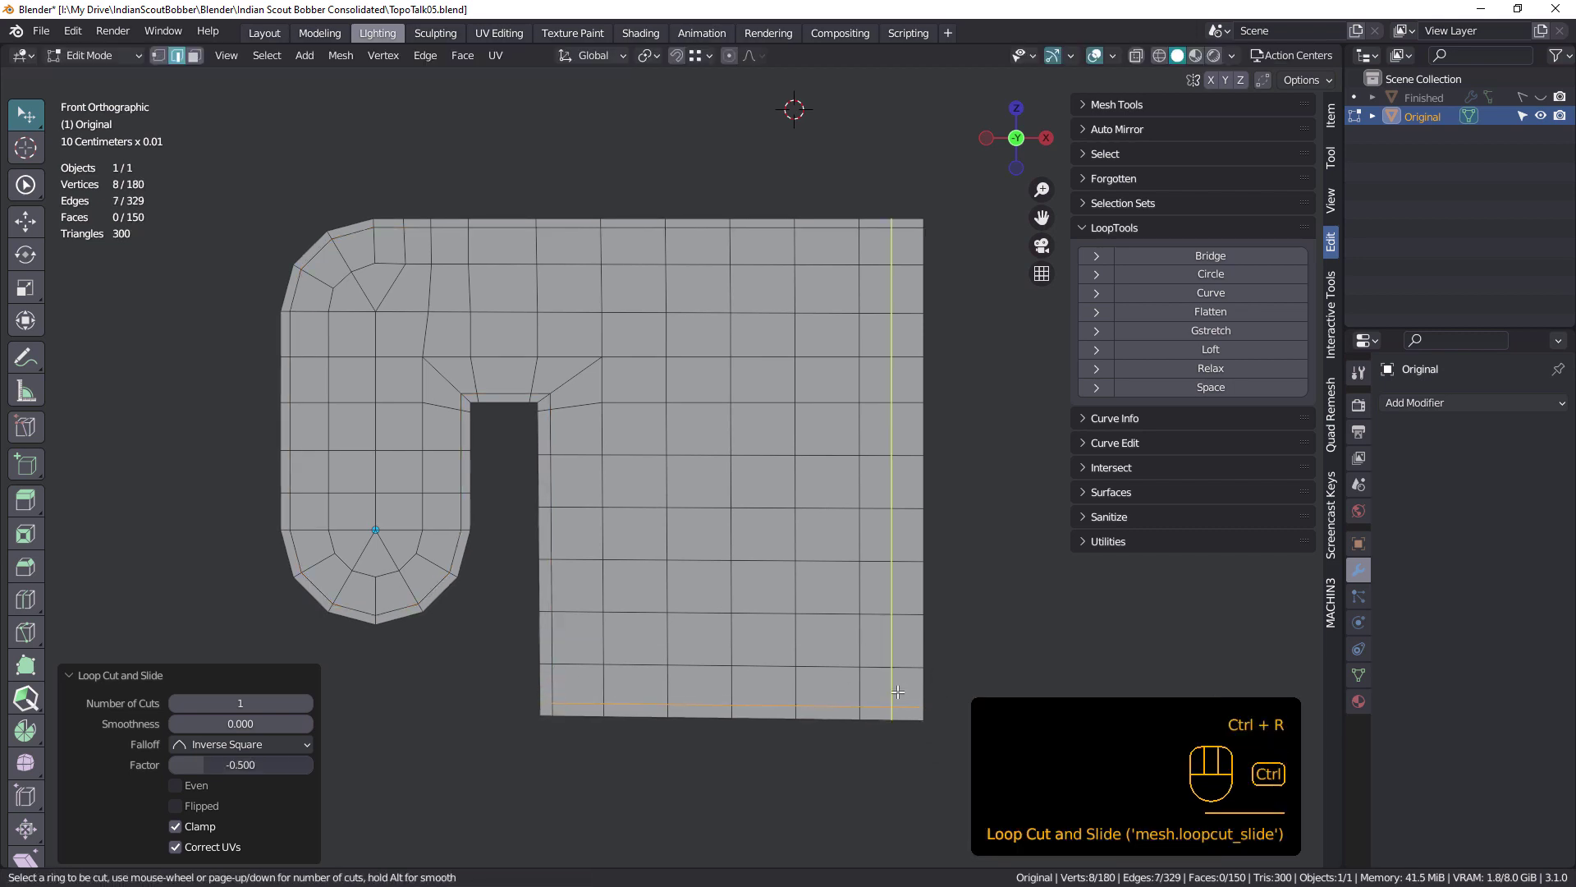
pyautogui.click(903, 694)
pyautogui.click(911, 694)
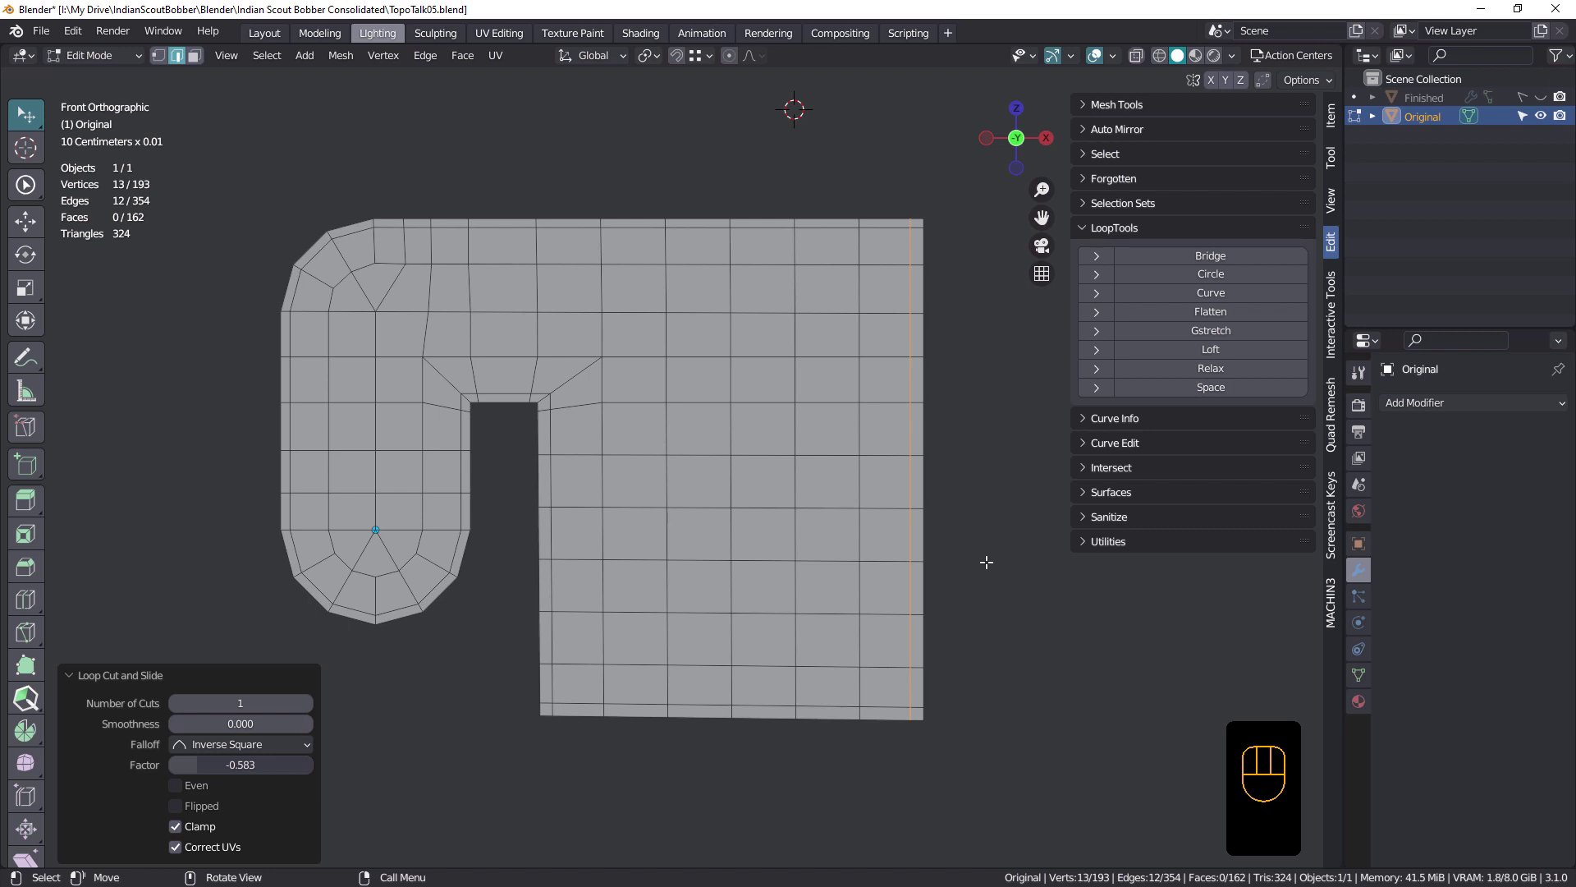
# Step: Add a Subdivision Surface modifier to the mesh in Object Mode to check the corners, and return to Edit Mode
pyautogui.press('Tab')
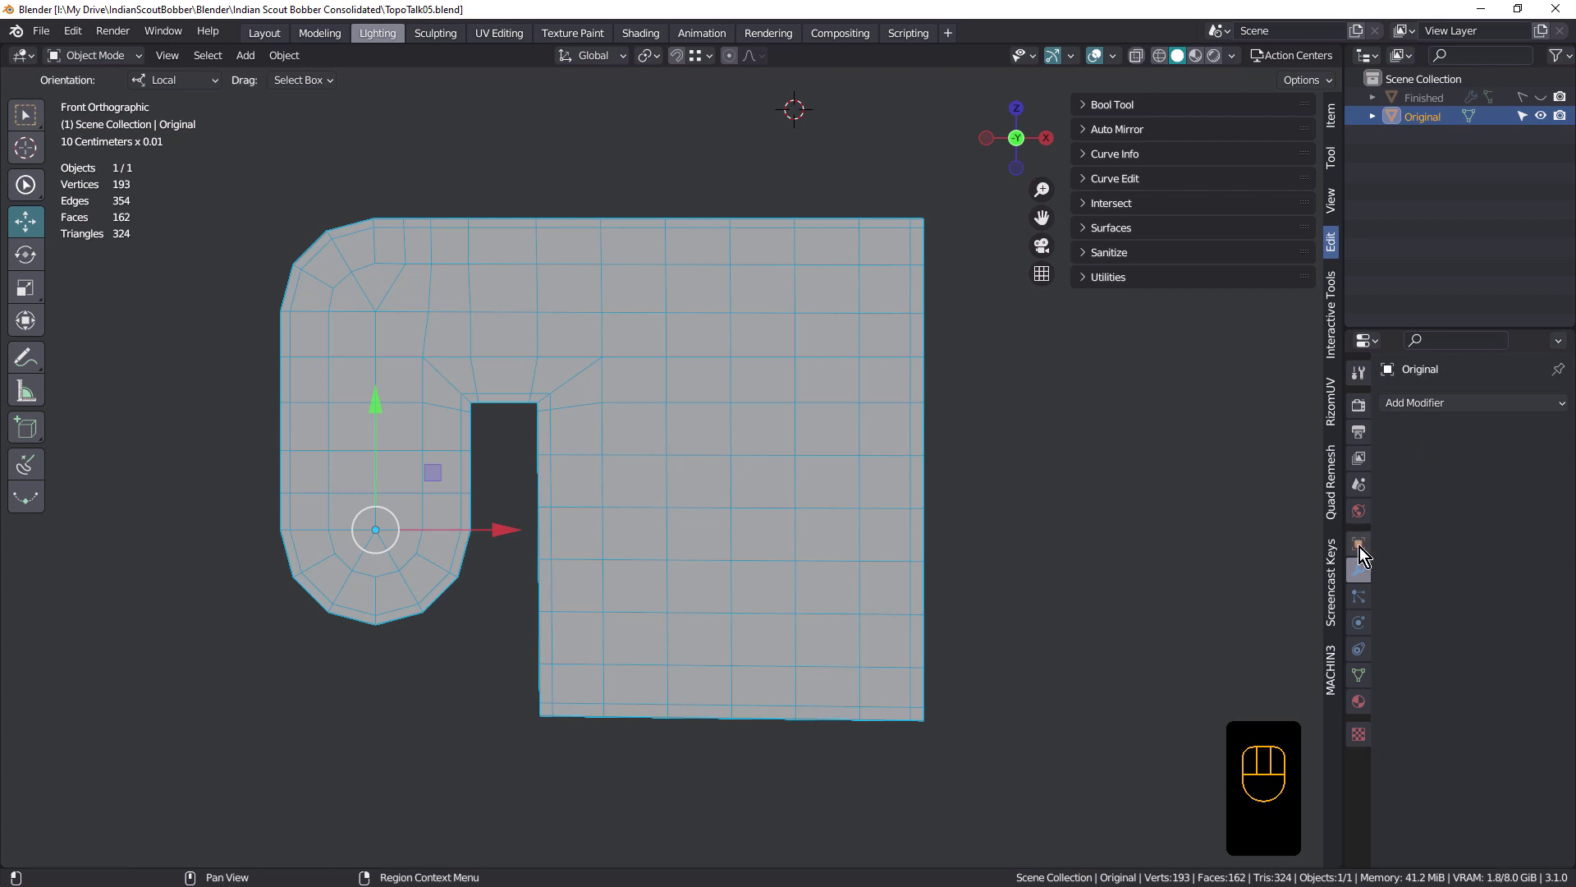
pyautogui.click(1422, 405)
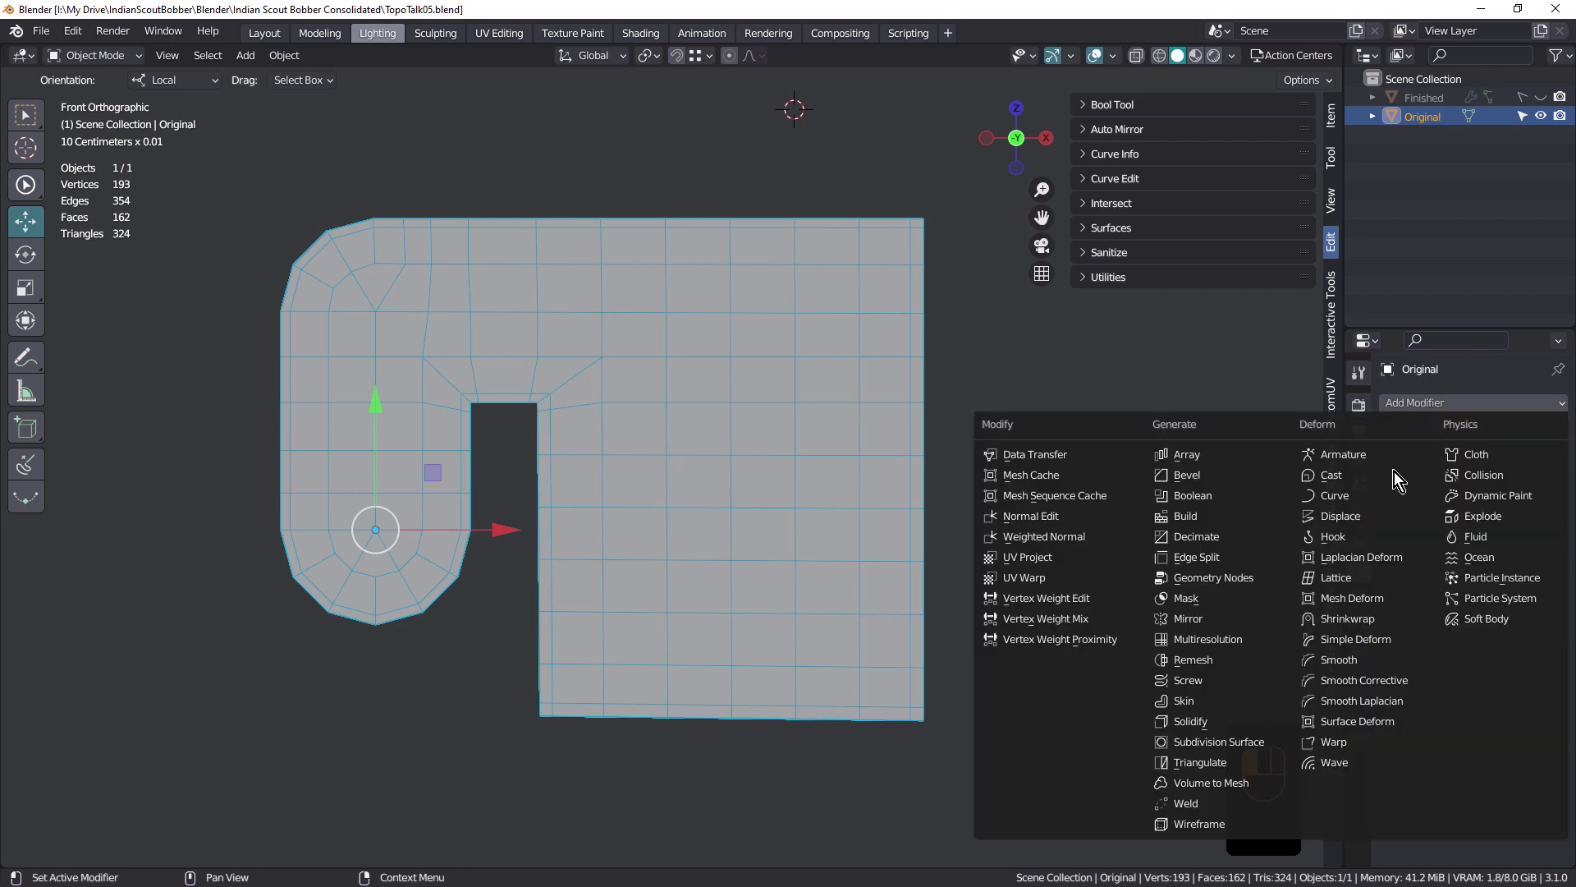
pyautogui.click(1223, 742)
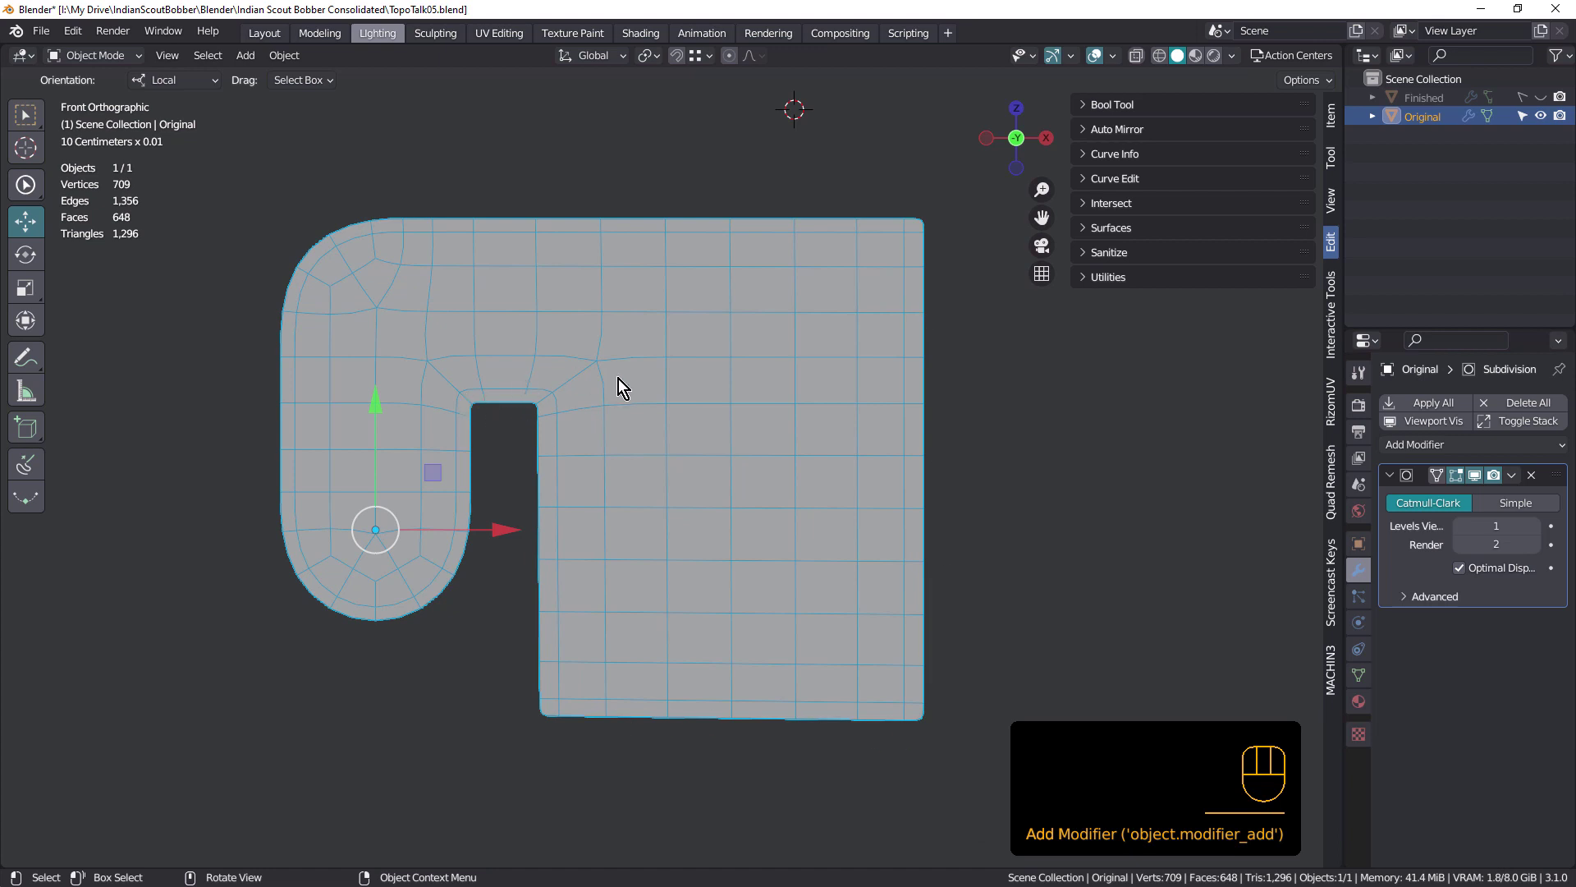
pyautogui.press('Tab')
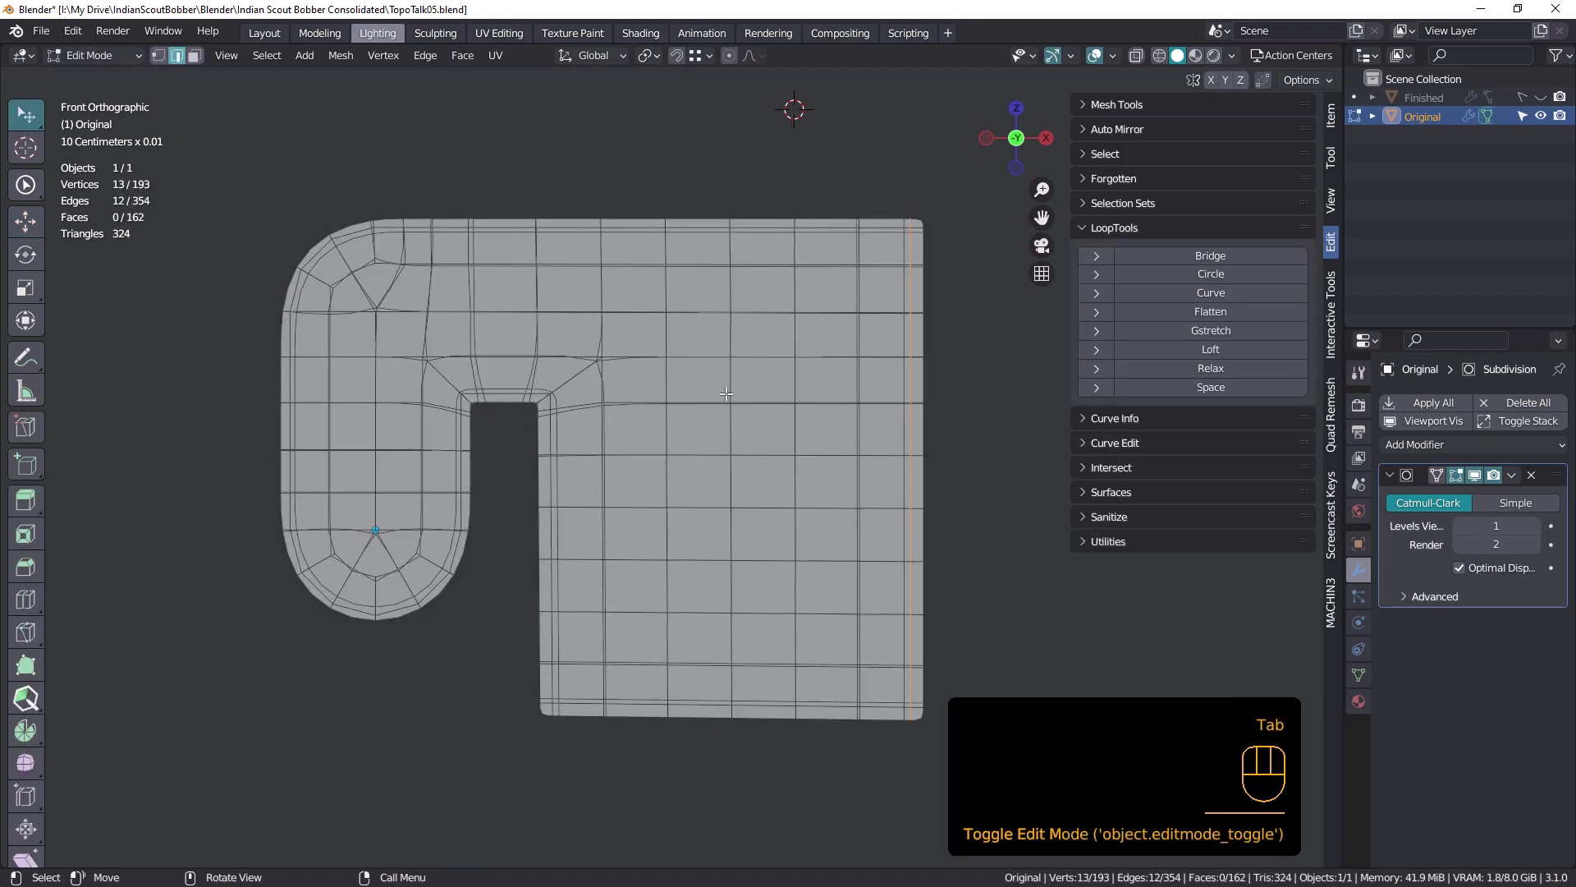
# Step: Undo back through the Subdivision modifier, the supporting loop cuts and the knife-cut edges at the slot's upper corners
pyautogui.hotkey('ctrl', 'z')
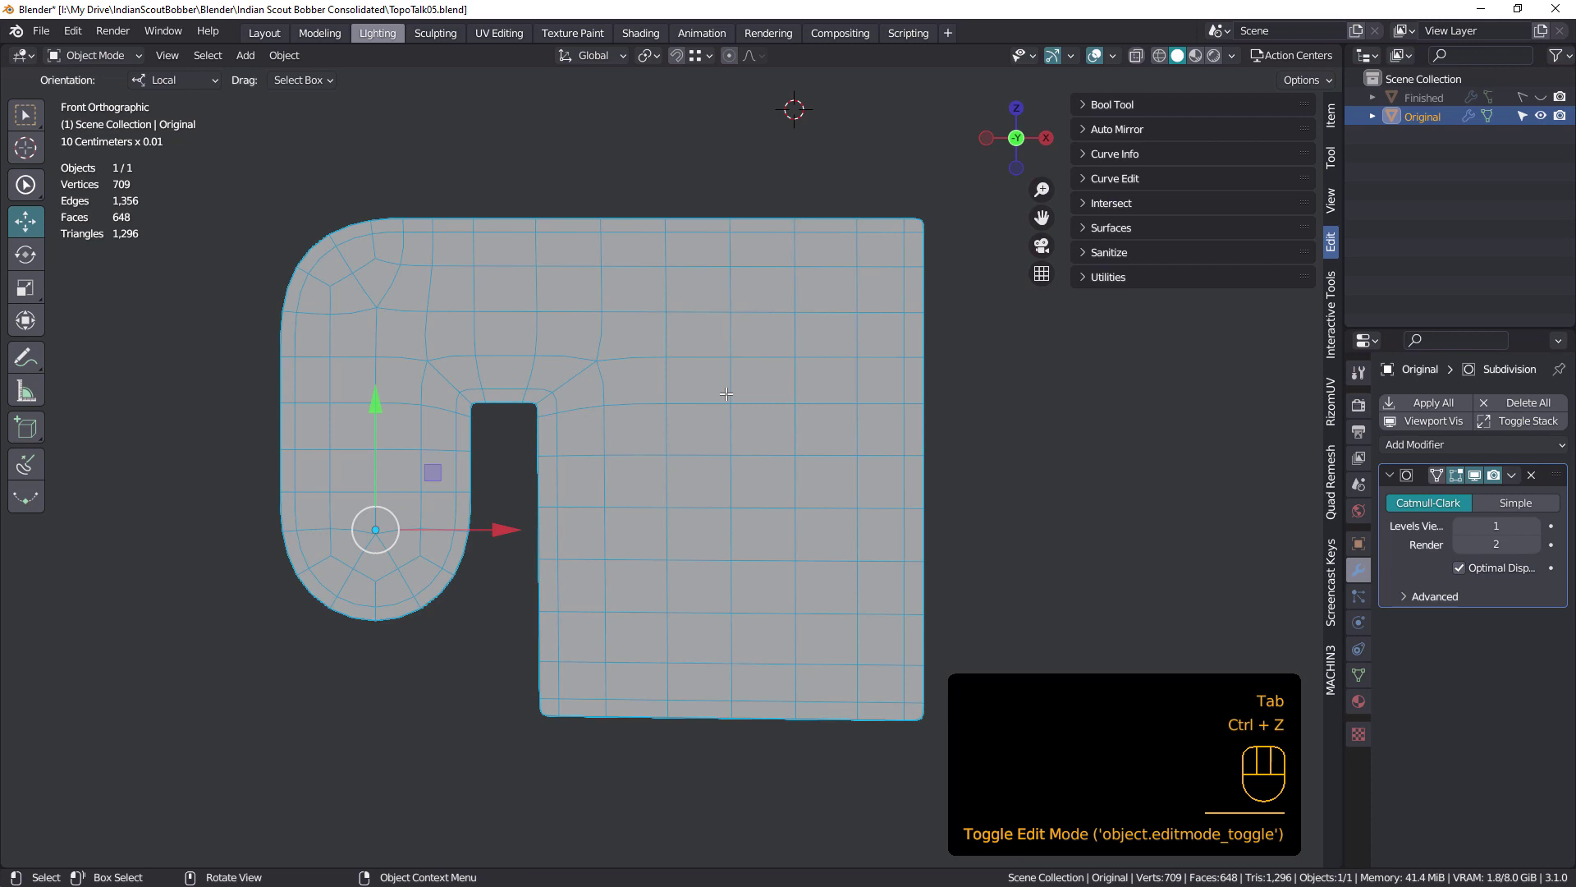
pyautogui.press('ctrl')
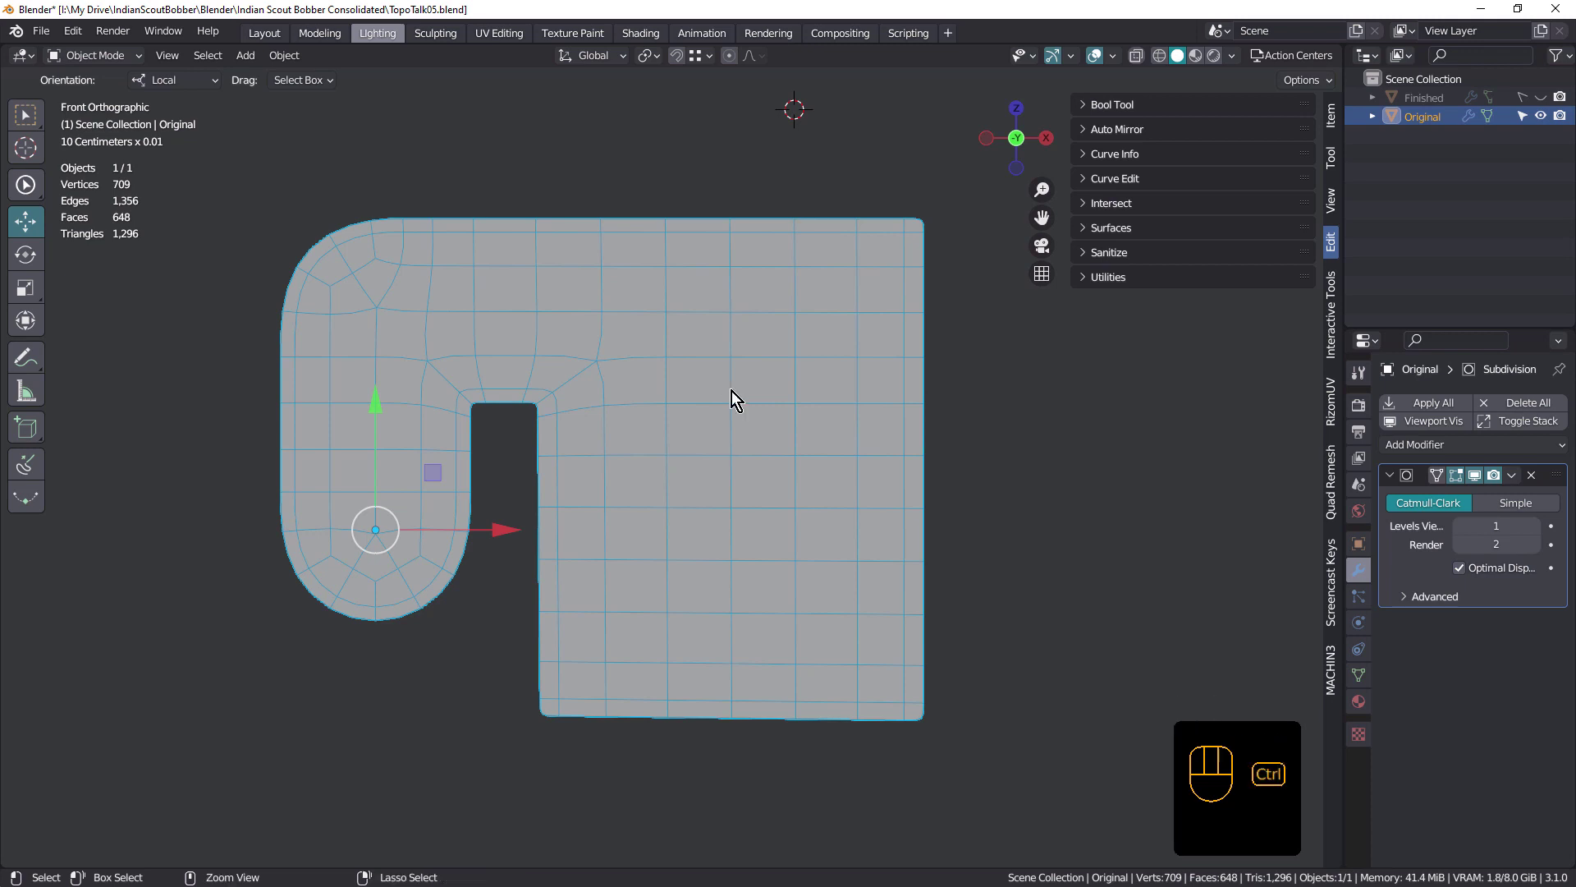
pyautogui.hotkey('ctrl', 'z')
pyautogui.hotkey('ctrl', 'z')
pyautogui.hotkey('ctrl', 'z')
pyautogui.hotkey('ctrl', 'z')
pyautogui.hotkey('ctrl', 'z')
pyautogui.hotkey('ctrl', 'z')
pyautogui.hotkey('ctrl', 'z')
pyautogui.hotkey('ctrl', 'z')
pyautogui.hotkey('ctrl', 'z')
pyautogui.hotkey('ctrl', 'z')
pyautogui.hotkey('ctrl', 'z')
pyautogui.hotkey('ctrl', 'z')
pyautogui.hotkey('ctrl', 'z')
pyautogui.hotkey('ctrl', 'z')
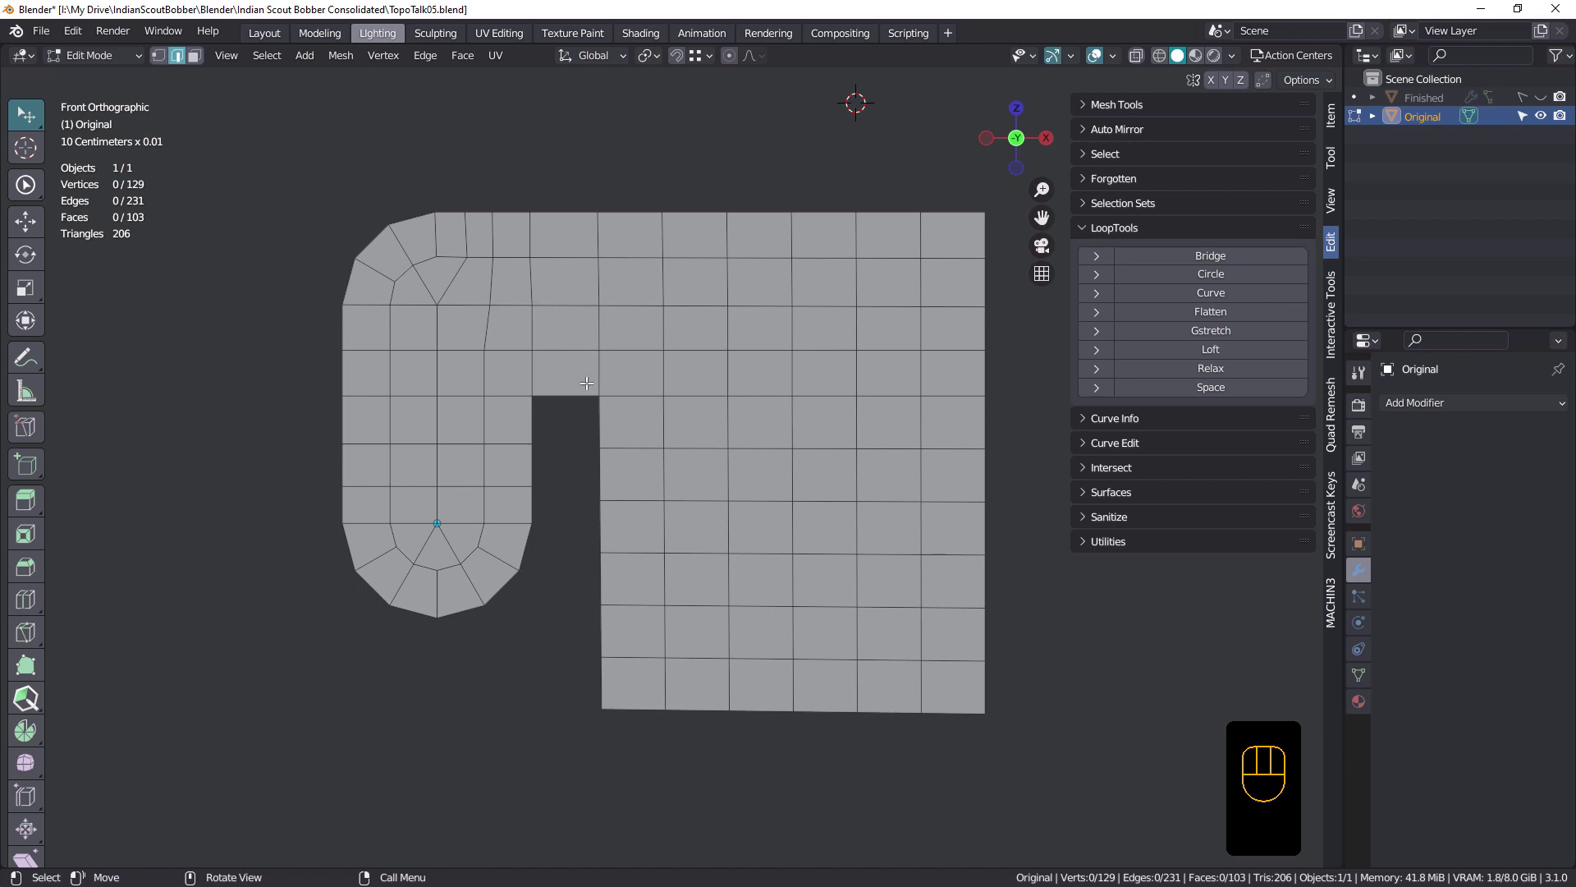
# Step: Try a loop cut along the outermost face strip starting from the top border, and undo it
pyautogui.press('ctrl')
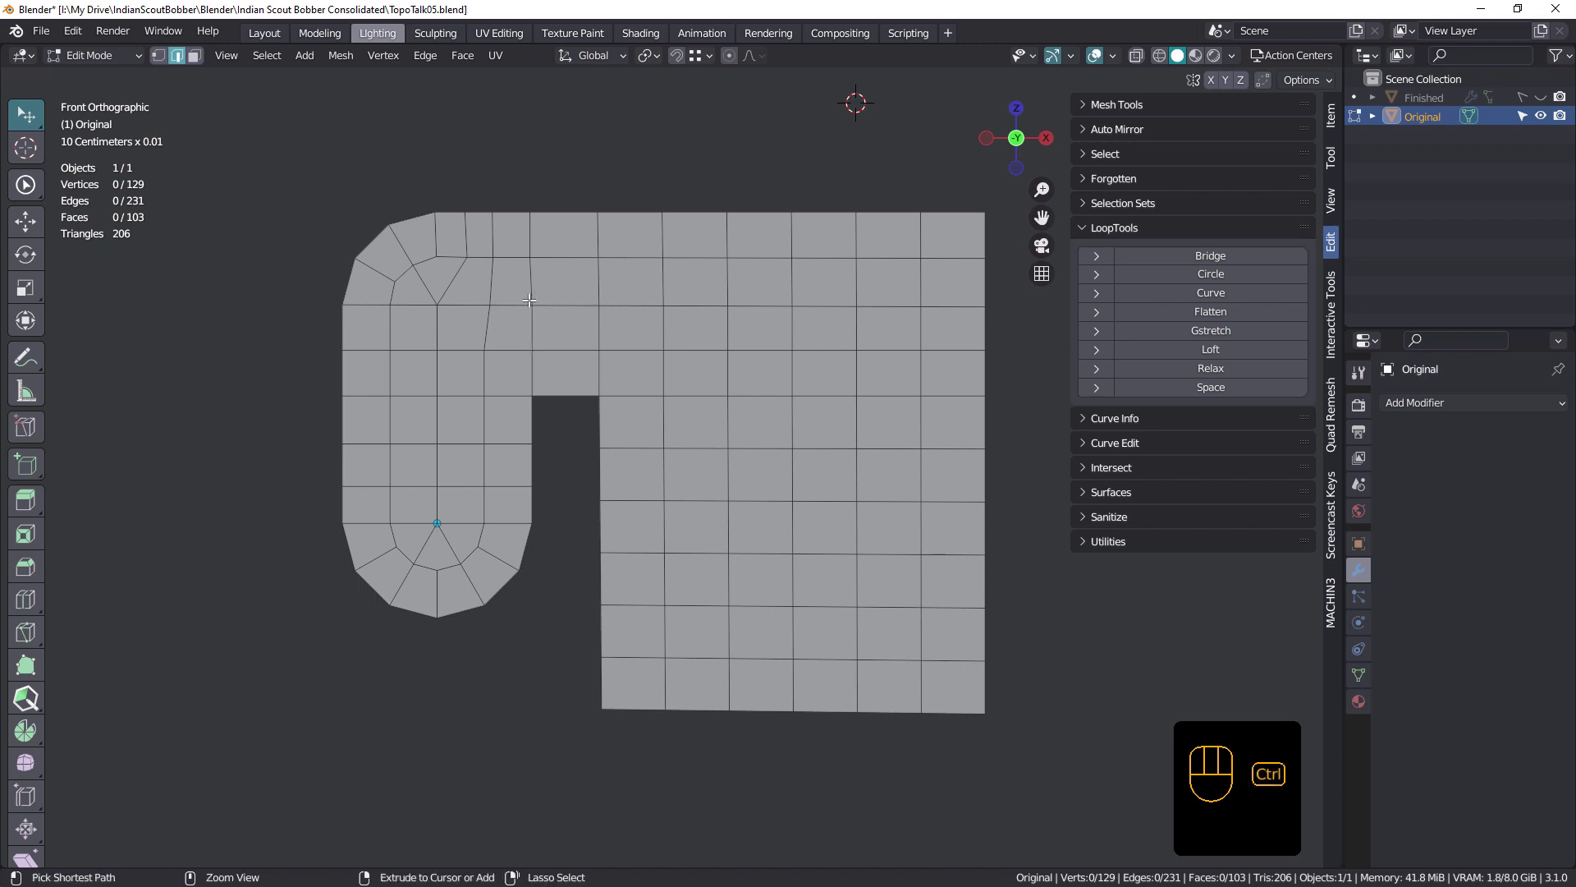
pyautogui.hotkey('ctrl', 'r')
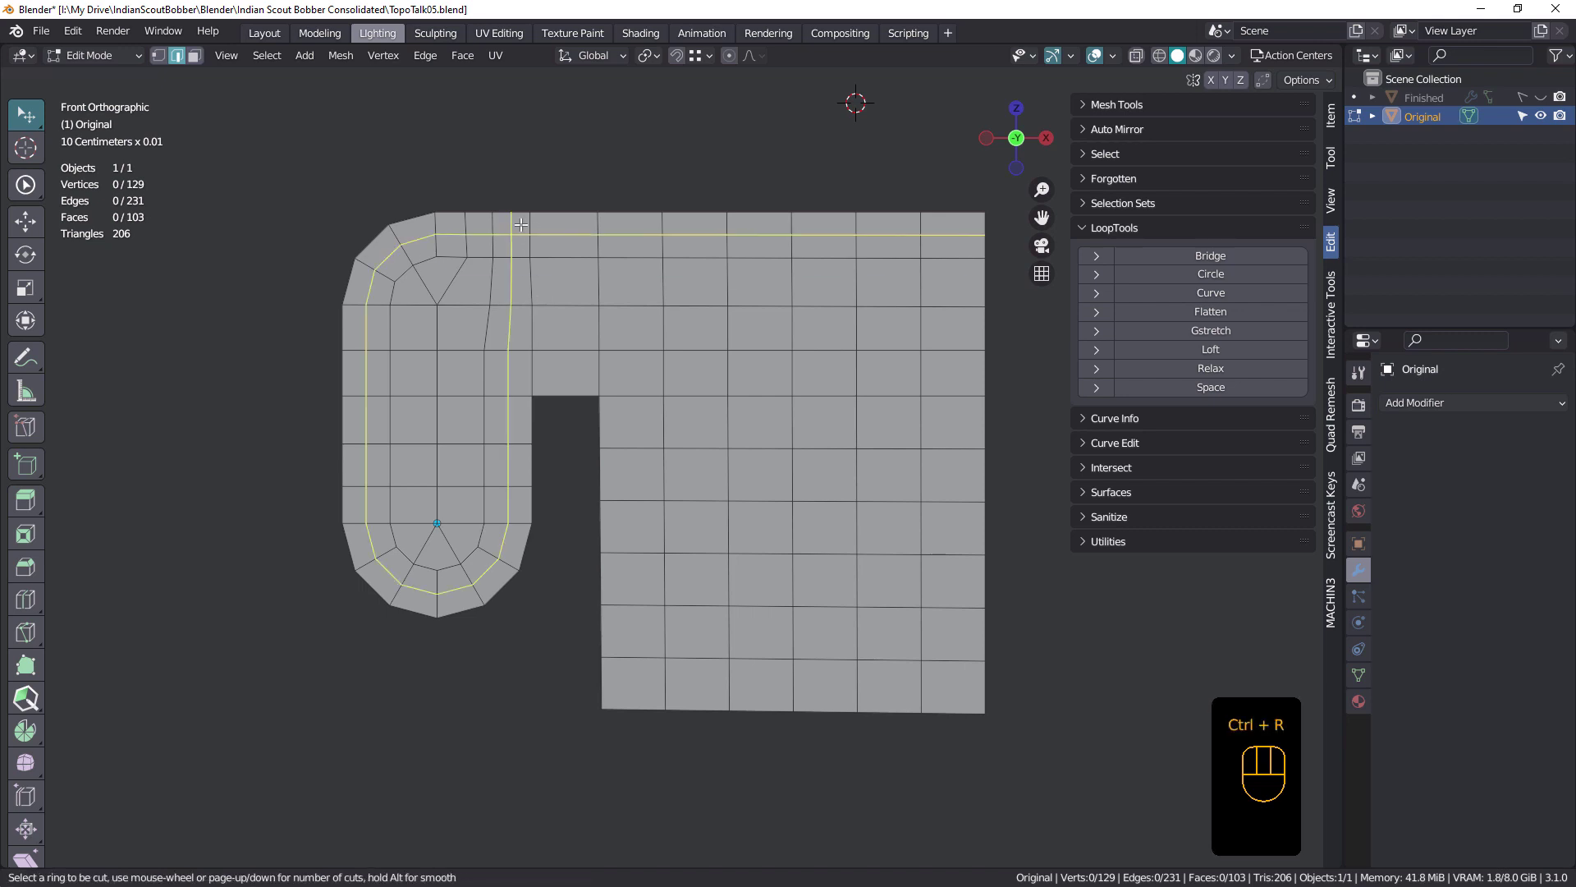
pyautogui.click(504, 217)
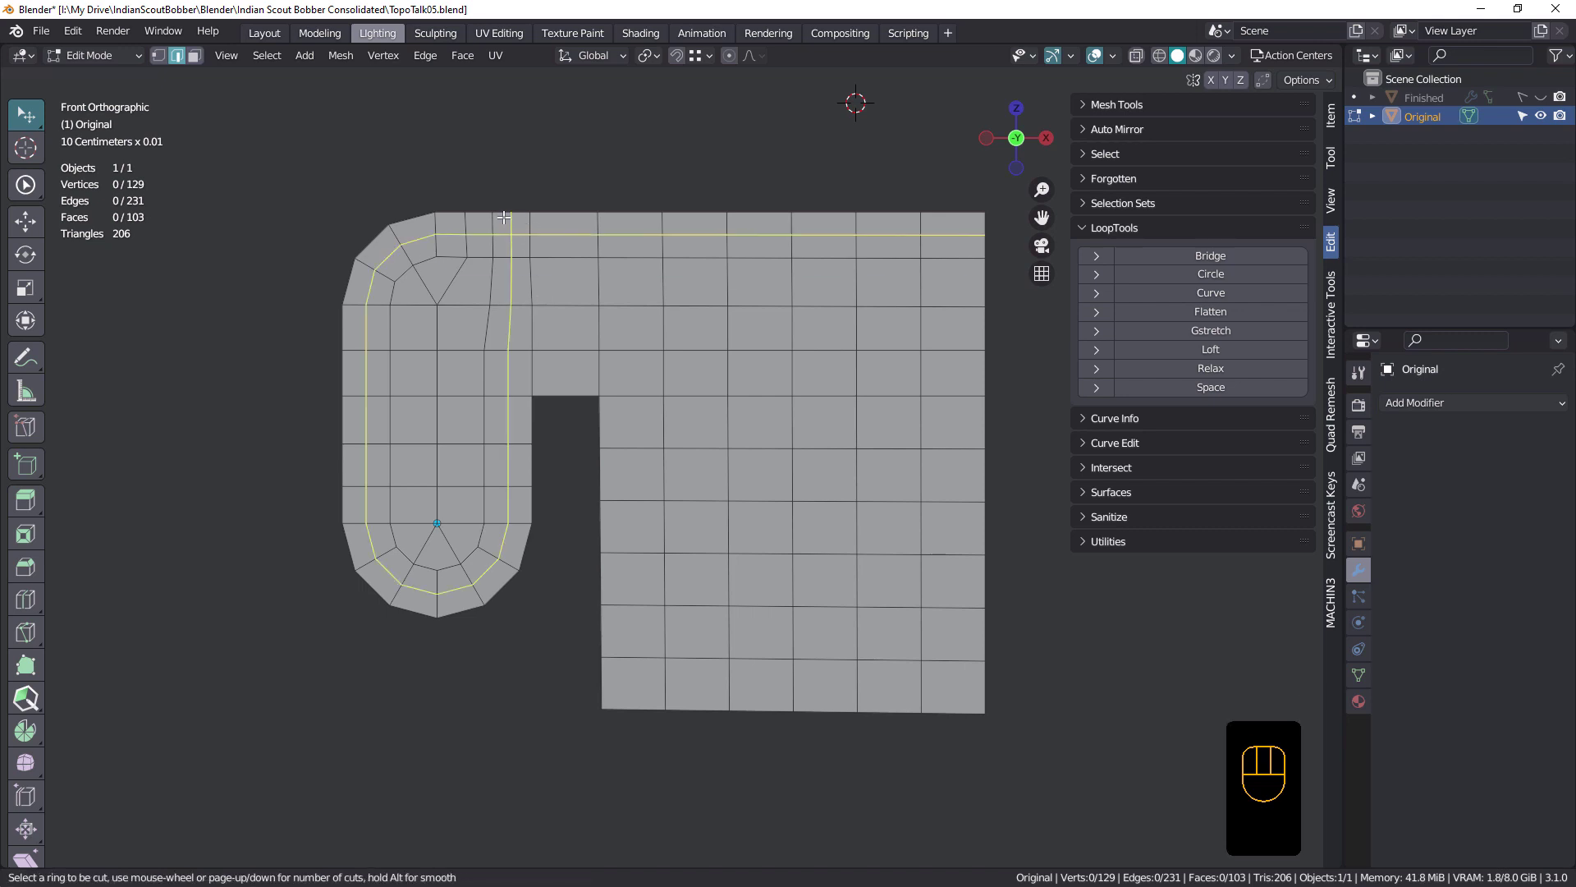
pyautogui.click(504, 217)
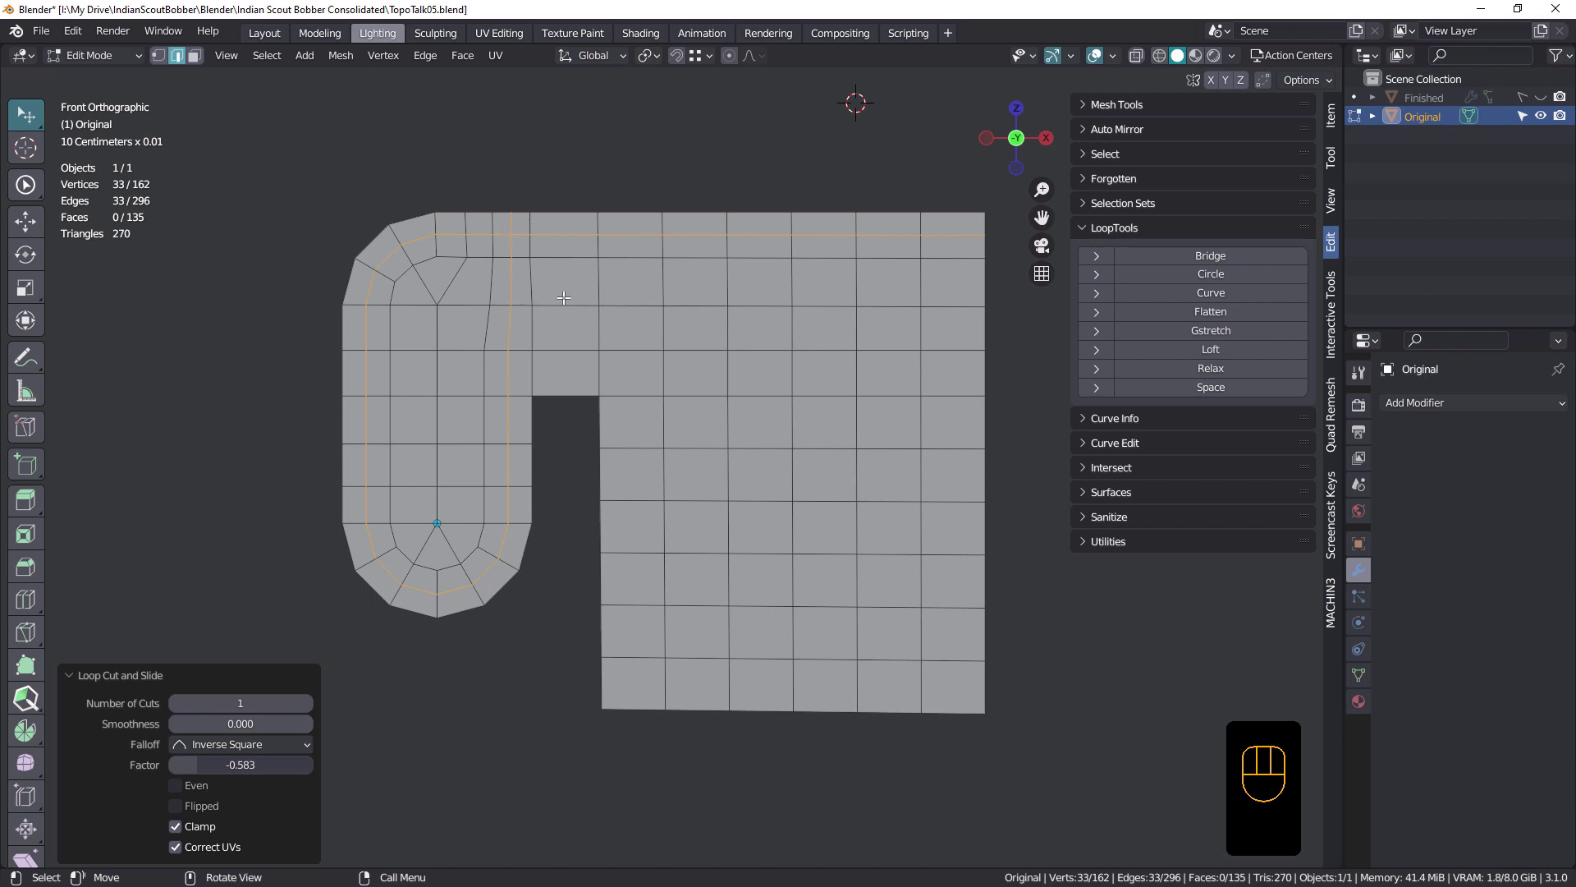
pyautogui.hotkey('ctrl', 'z')
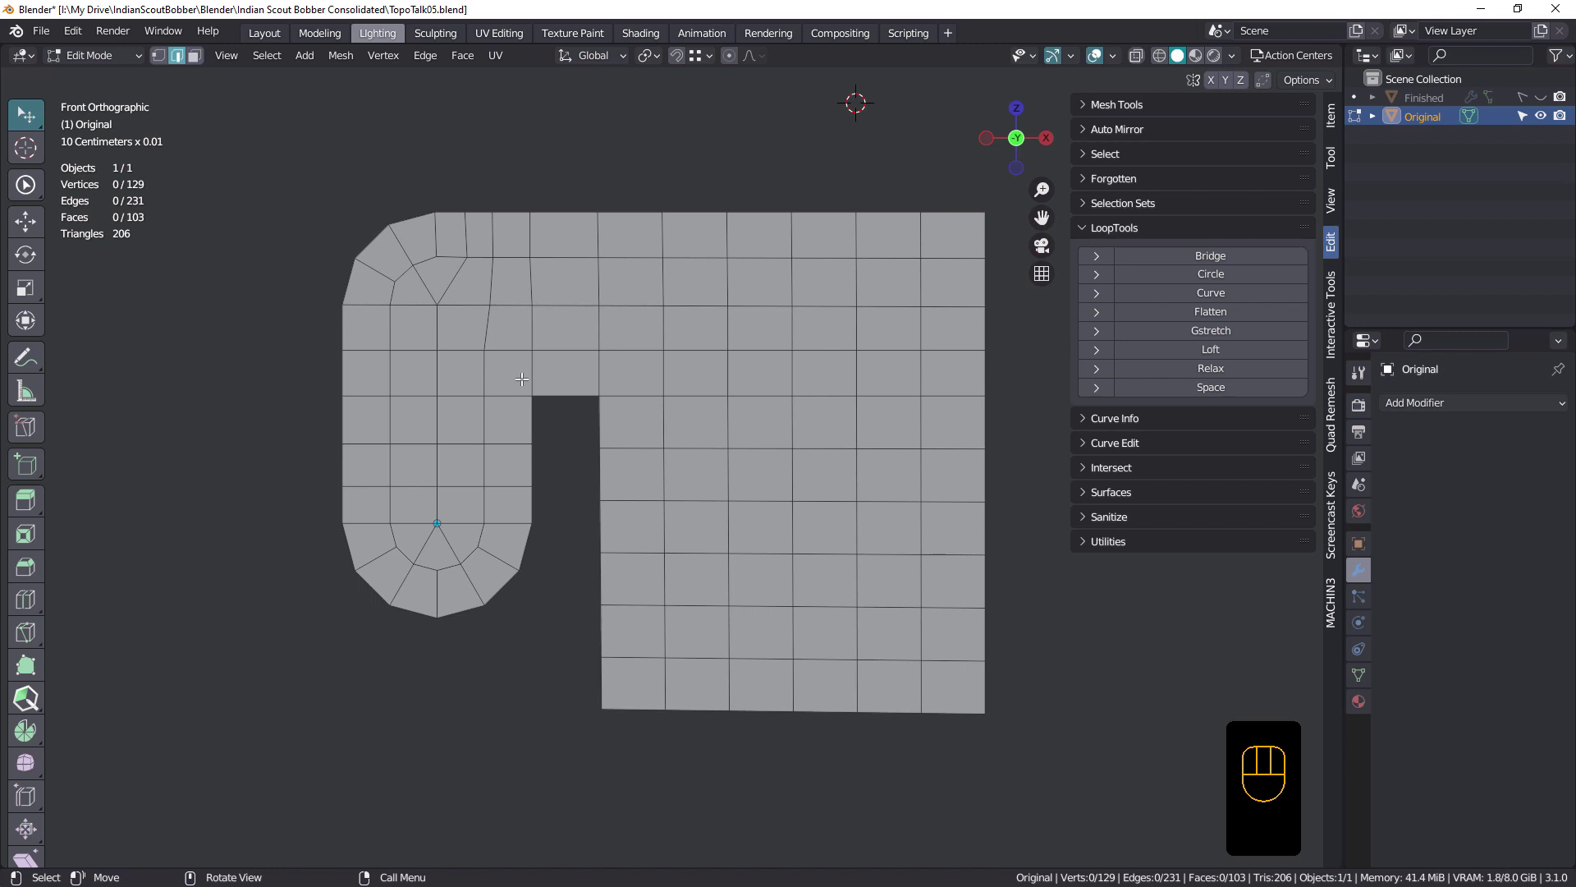
# Step: Select the boundary edge loop around the hook, slot and top border and offset a supporting loop with Slide Edge at size 0.09
pyautogui.keyDown('alt'); pyautogui.click(513, 212); pyautogui.keyUp('alt')
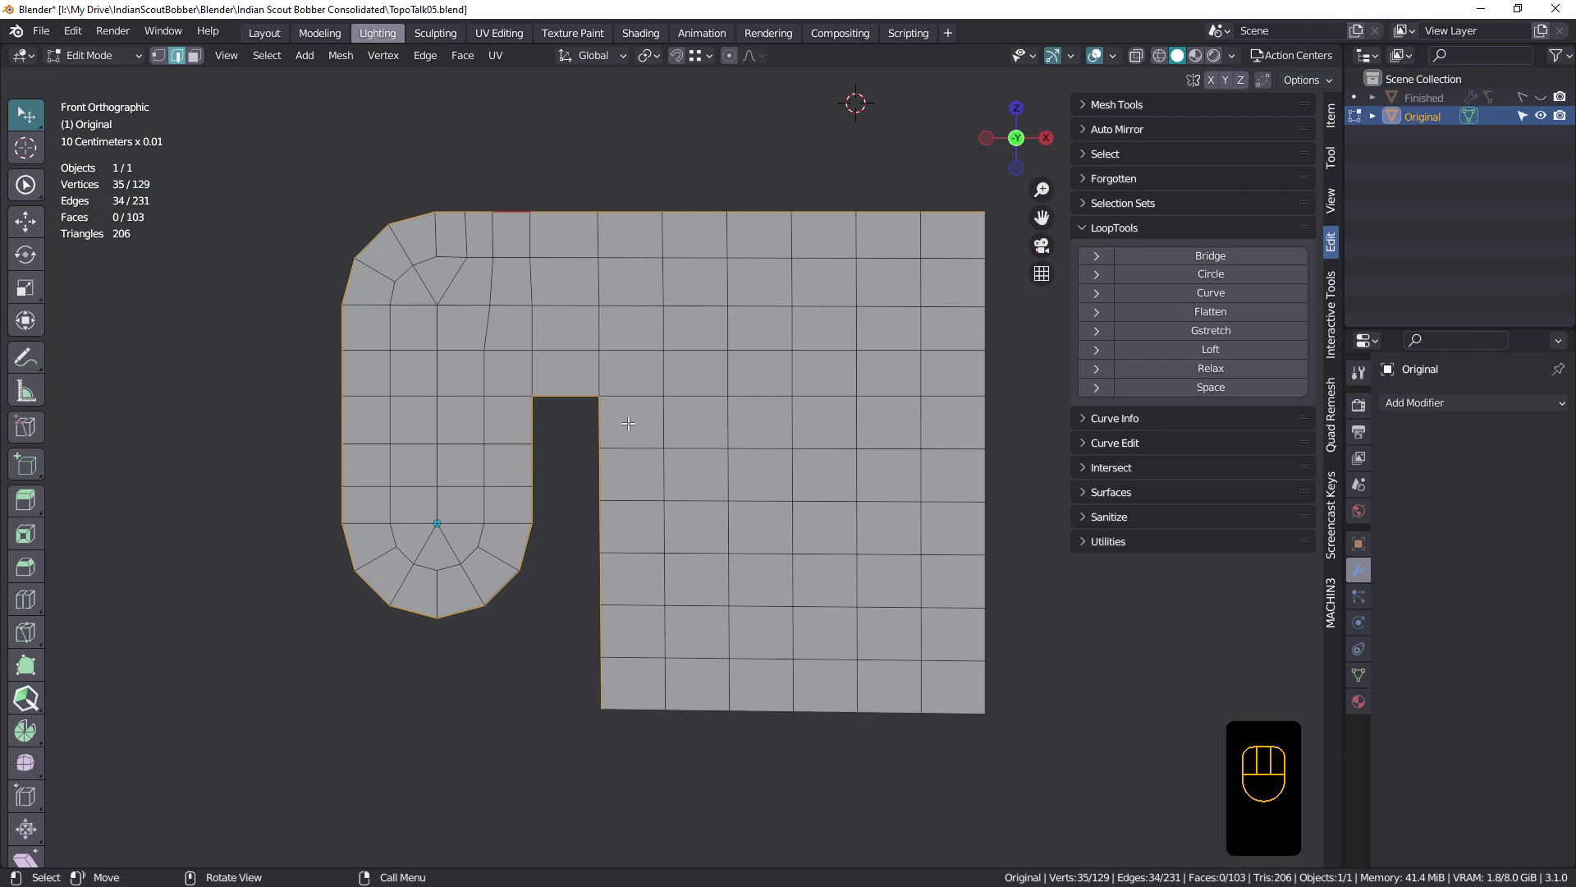
pyautogui.rightClick(546, 323)
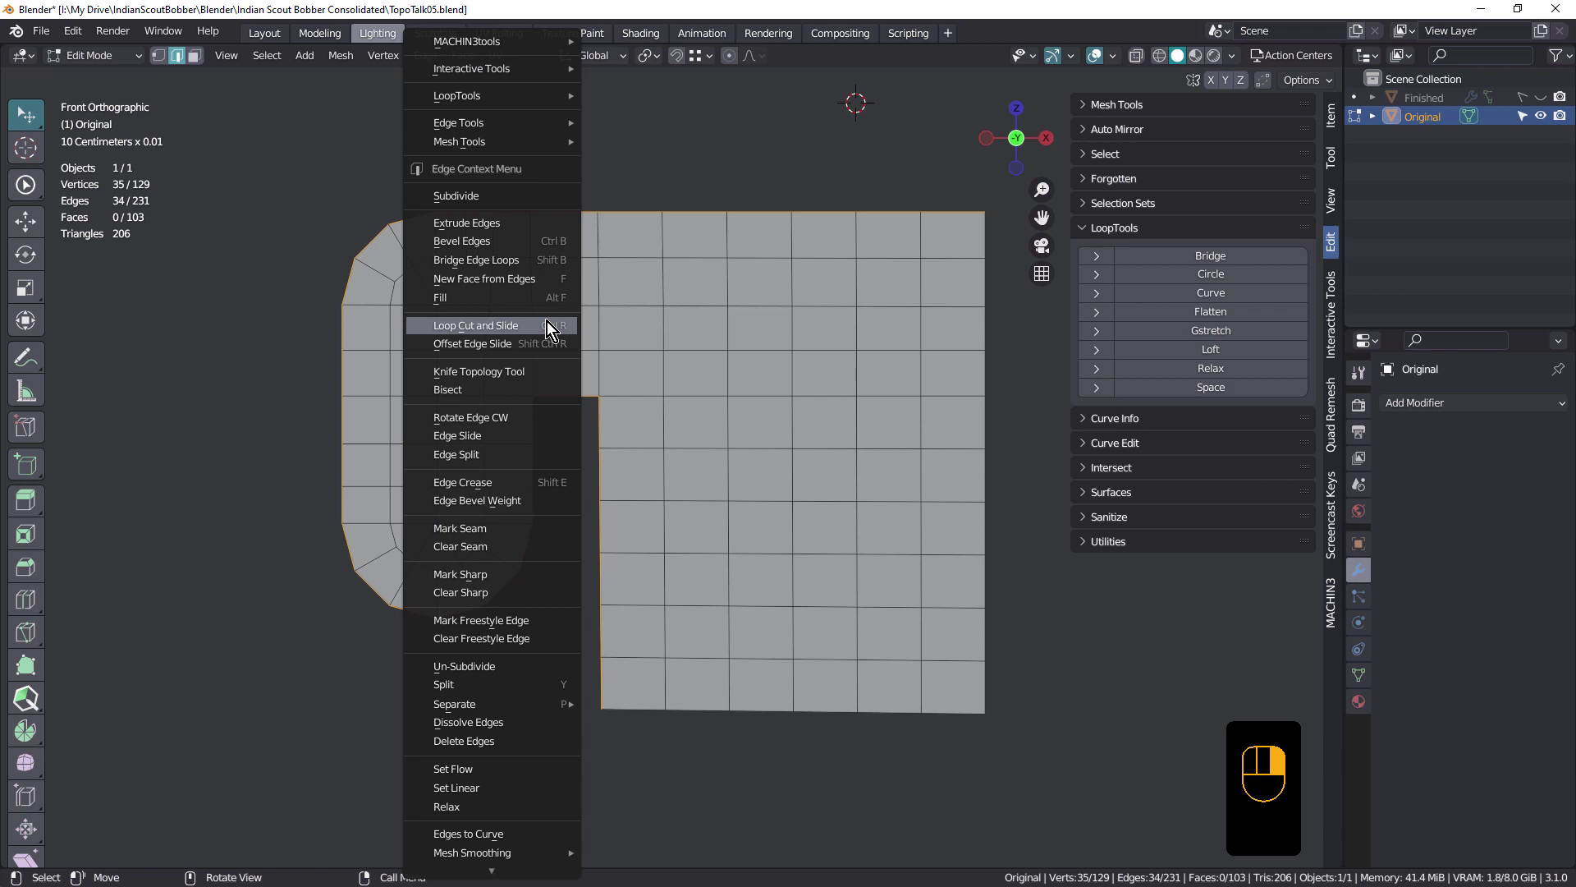
pyautogui.moveTo(546, 858)
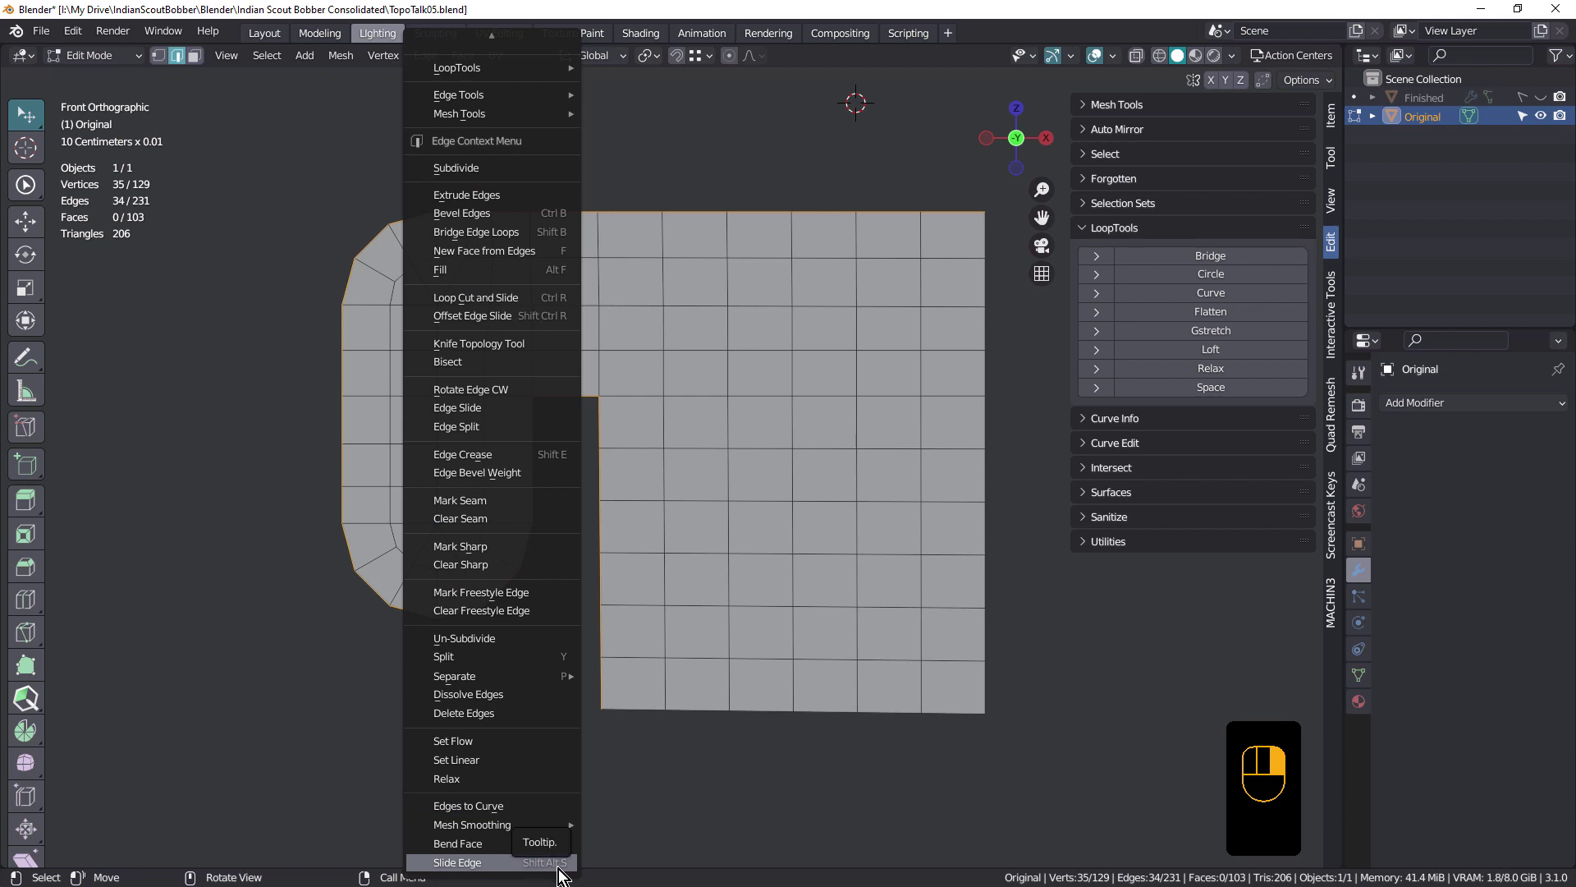
pyautogui.click(557, 863)
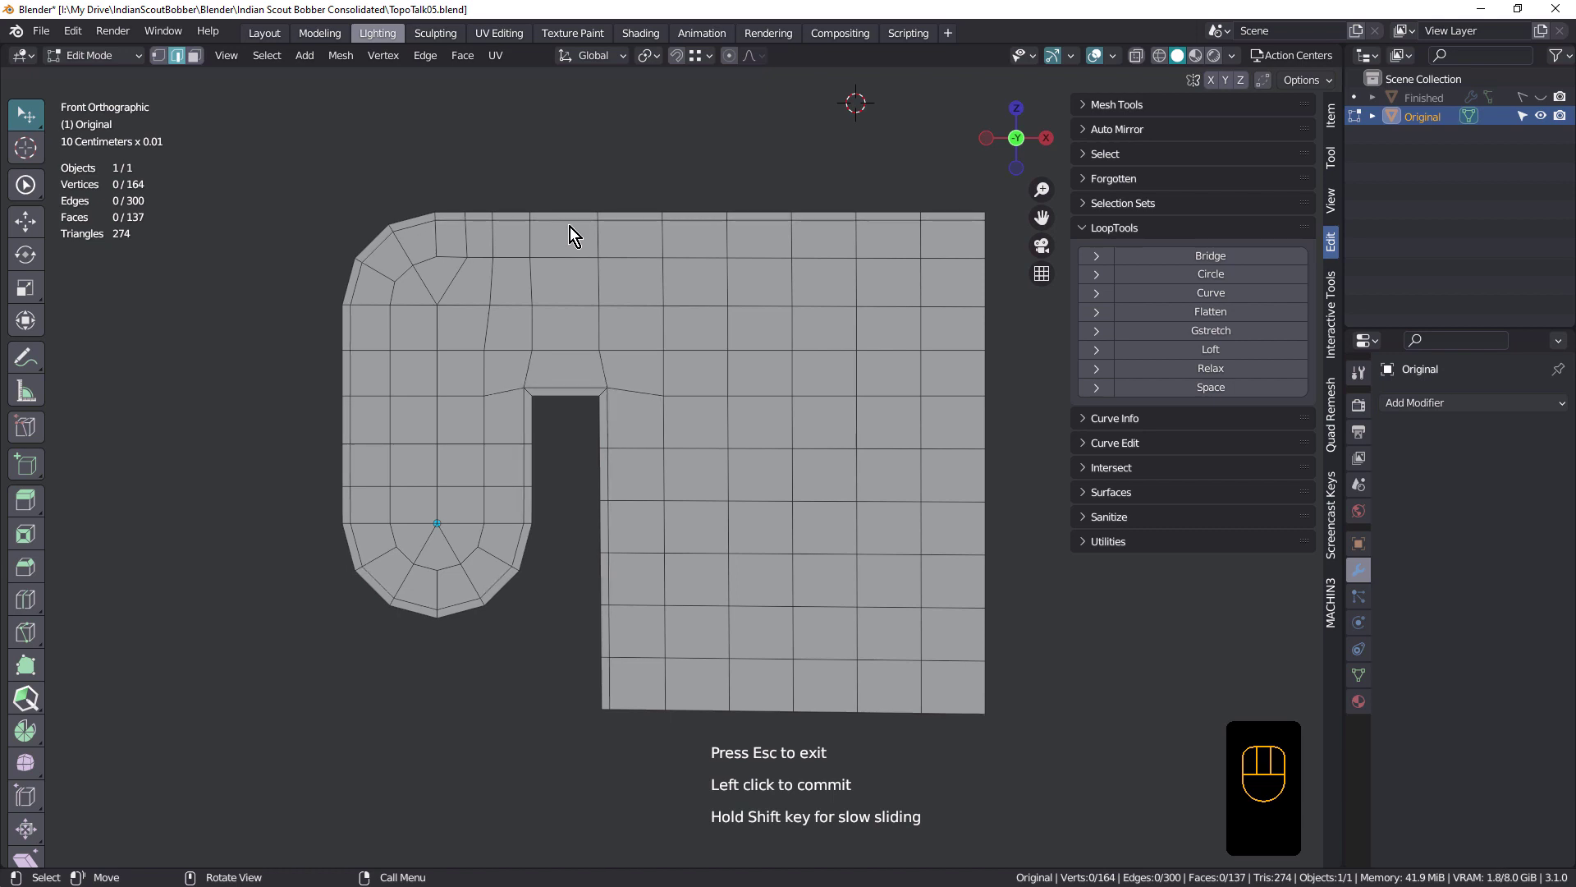
pyautogui.click(569, 227)
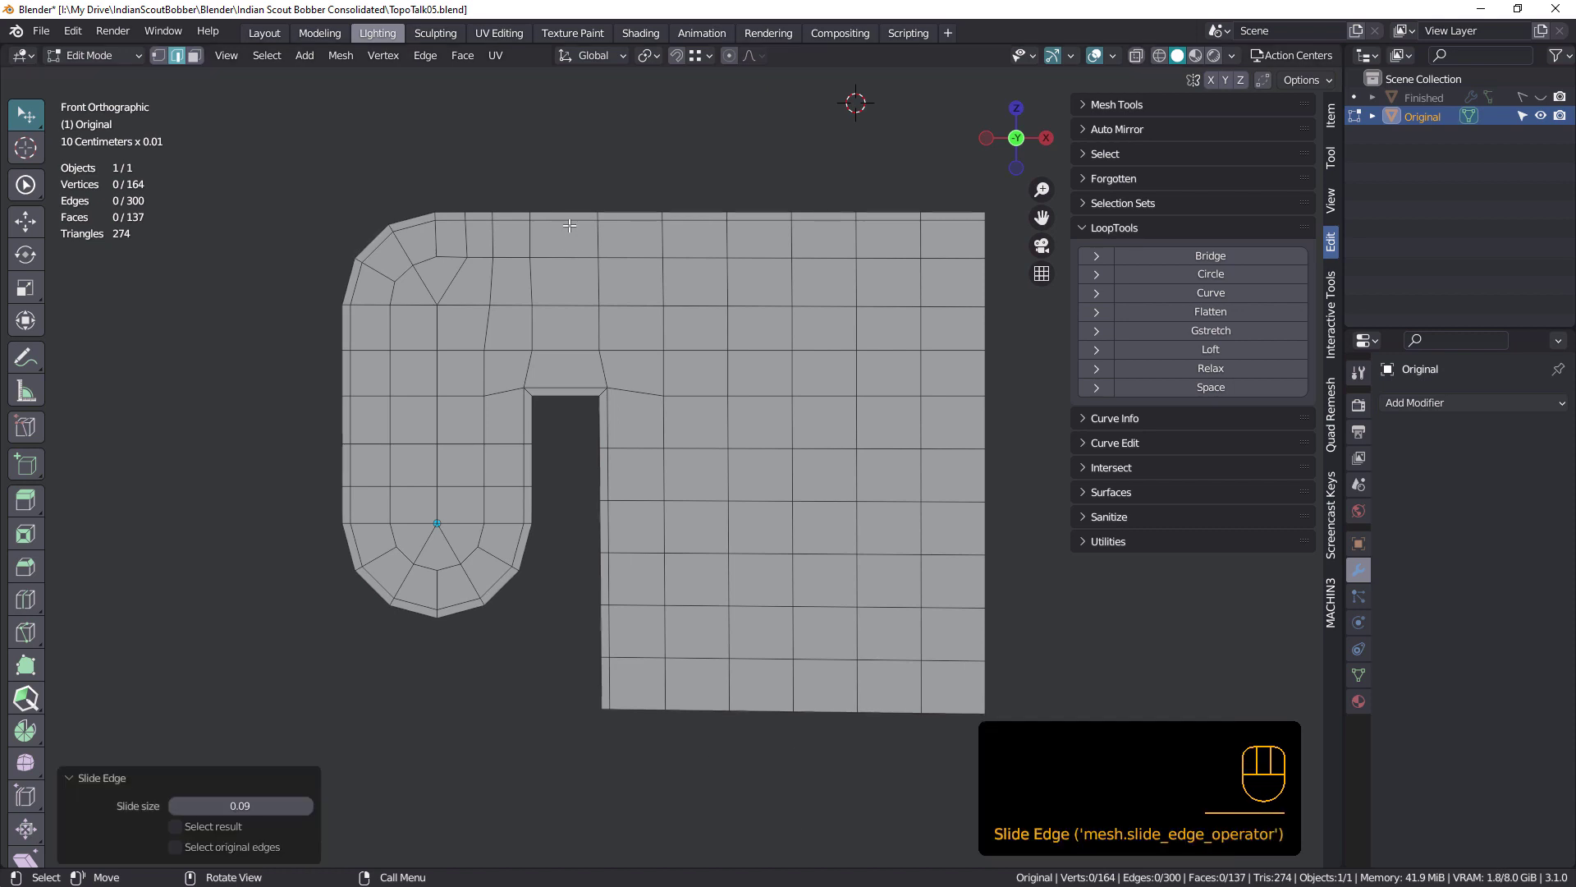
# Step: Knife-cut a diagonal into the supporting loop's corner at the slot's upper left, plus edges from the adjacent grid vertices to the slot border
pyautogui.press('k')
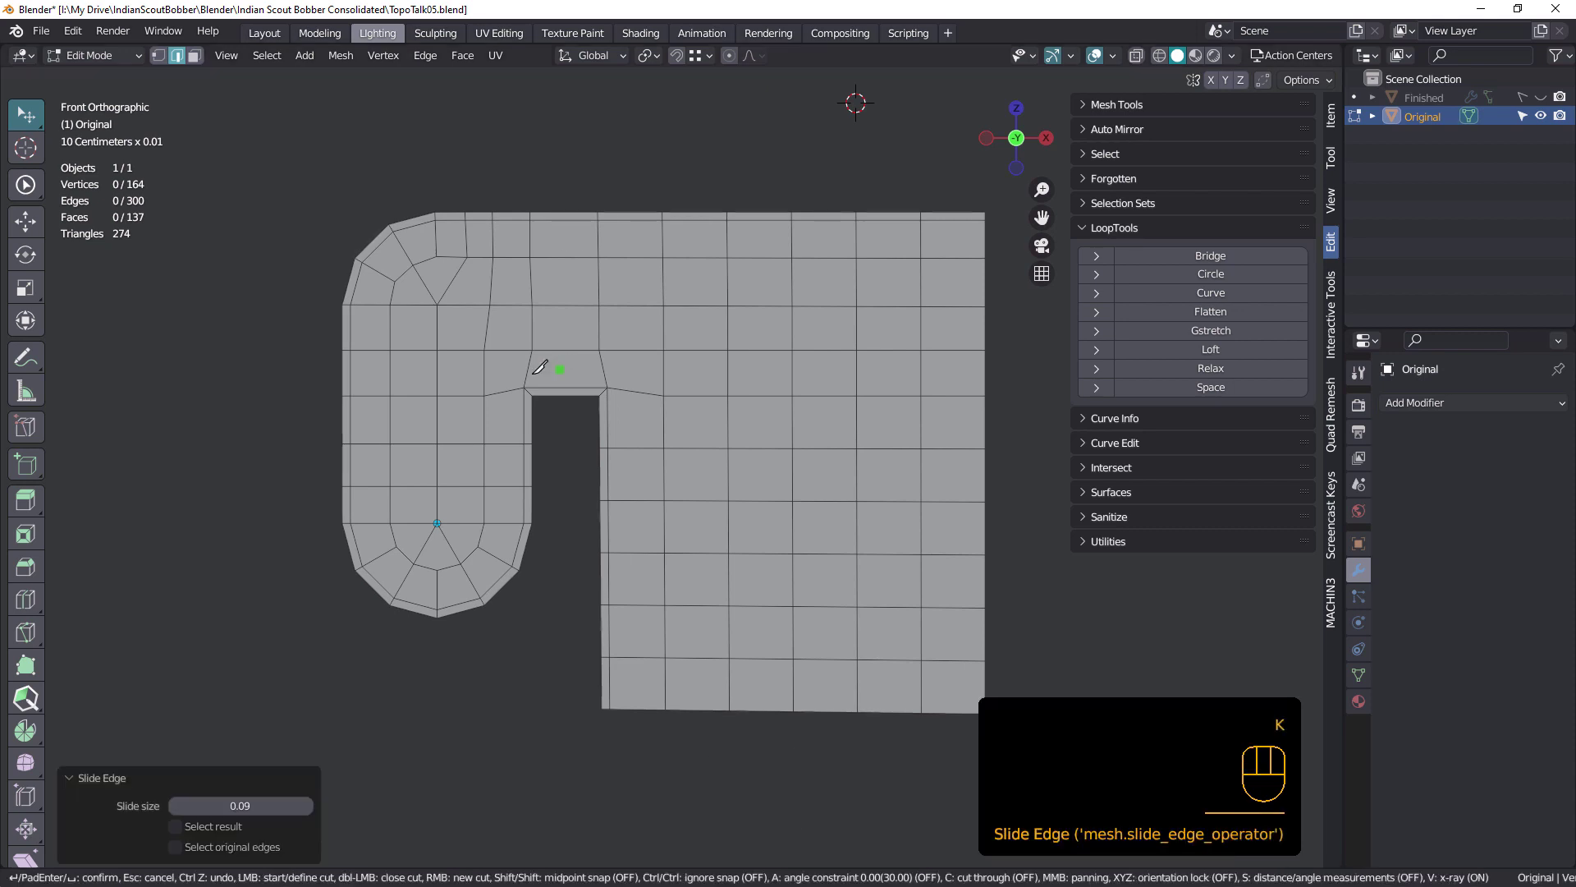
pyautogui.rightClick(527, 379)
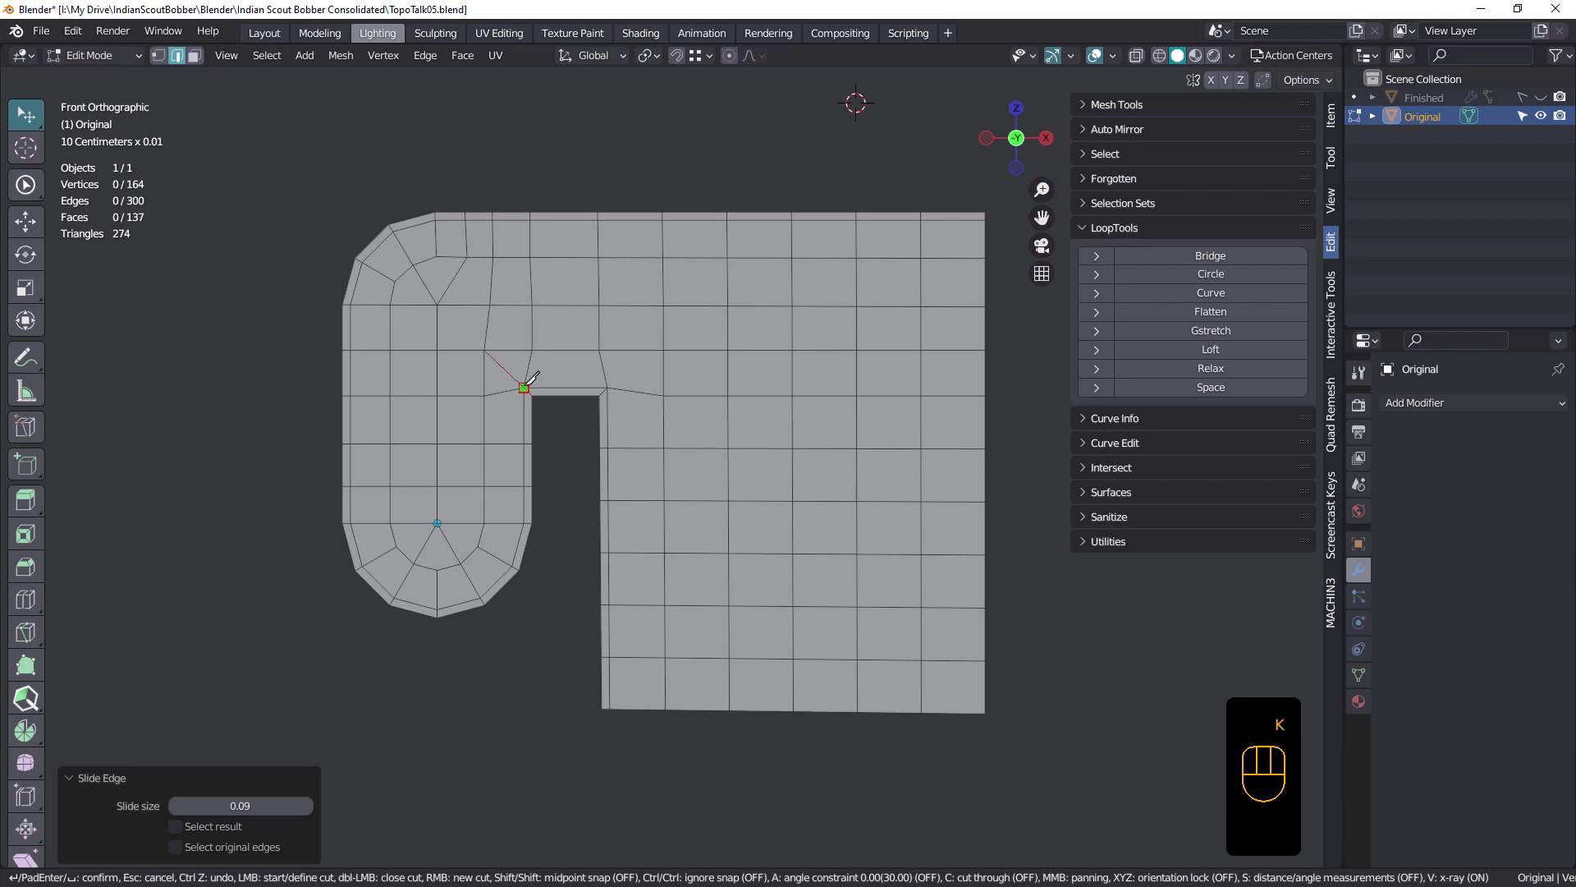
pyautogui.click(532, 350)
pyautogui.click(543, 394)
pyautogui.rightClick(529, 393)
pyautogui.click(484, 396)
pyautogui.click(524, 405)
pyautogui.press('Return')
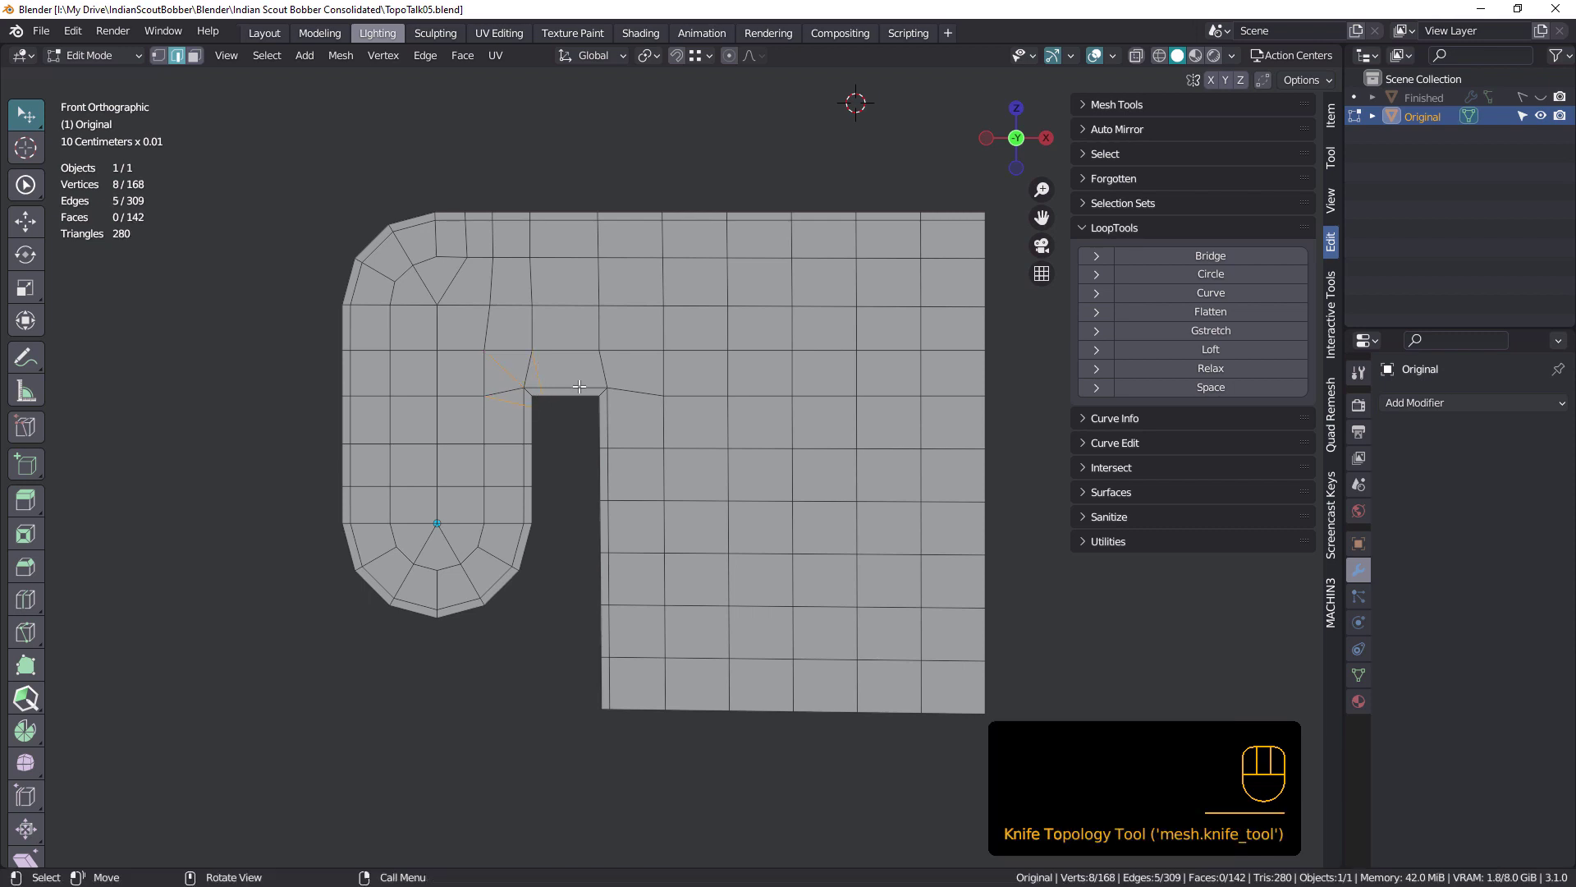
# Step: Dissolve the two old edges meeting the supporting loop's corner at the slot's upper left
pyautogui.click(530, 372)
pyautogui.keyDown('shift'); pyautogui.click(513, 375); pyautogui.keyUp('shift')
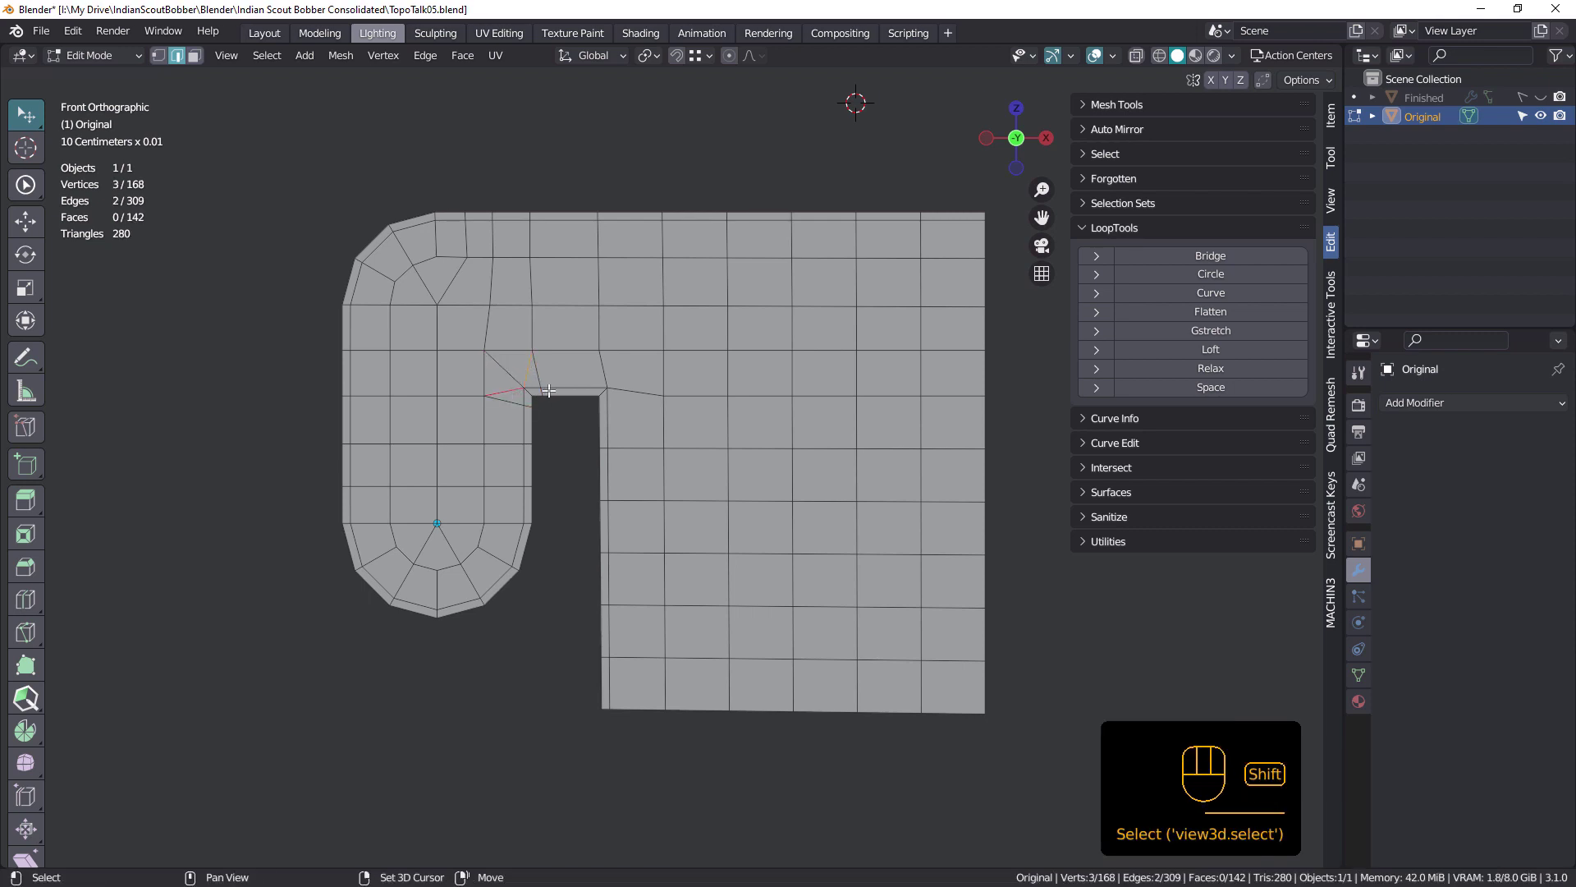
pyautogui.hotkey('ctrl', 'x')
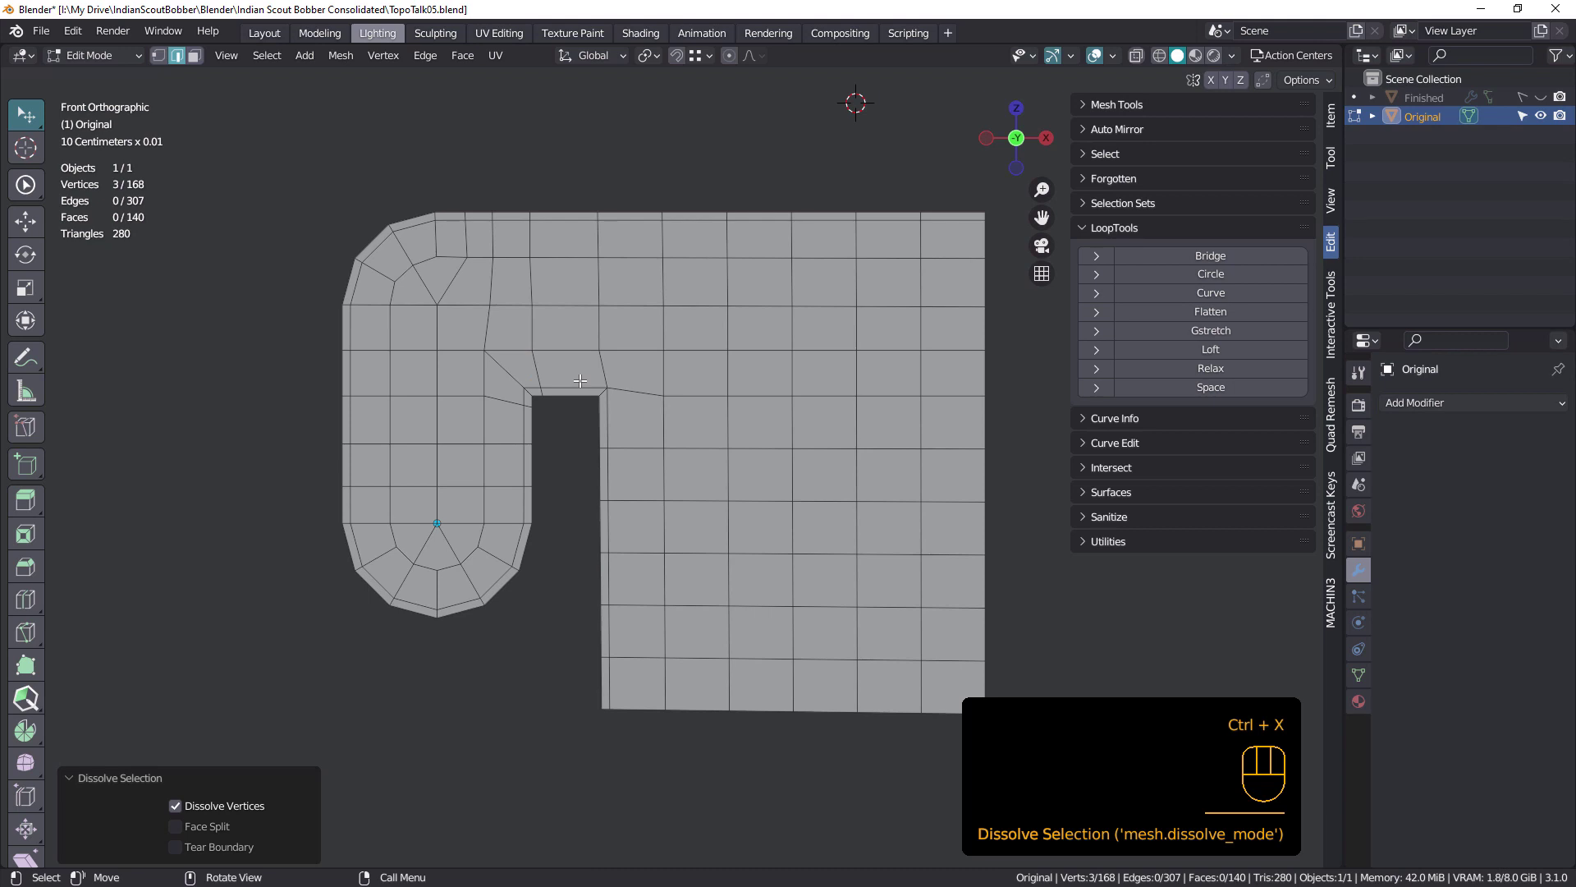
# Step: Knife-cut a diagonal into the supporting loop's corner at the slot's upper right, plus edges from the adjacent grid vertices to the slot border
pyautogui.press('k')
pyautogui.click(663, 350)
pyautogui.click(608, 387)
pyautogui.click(599, 350)
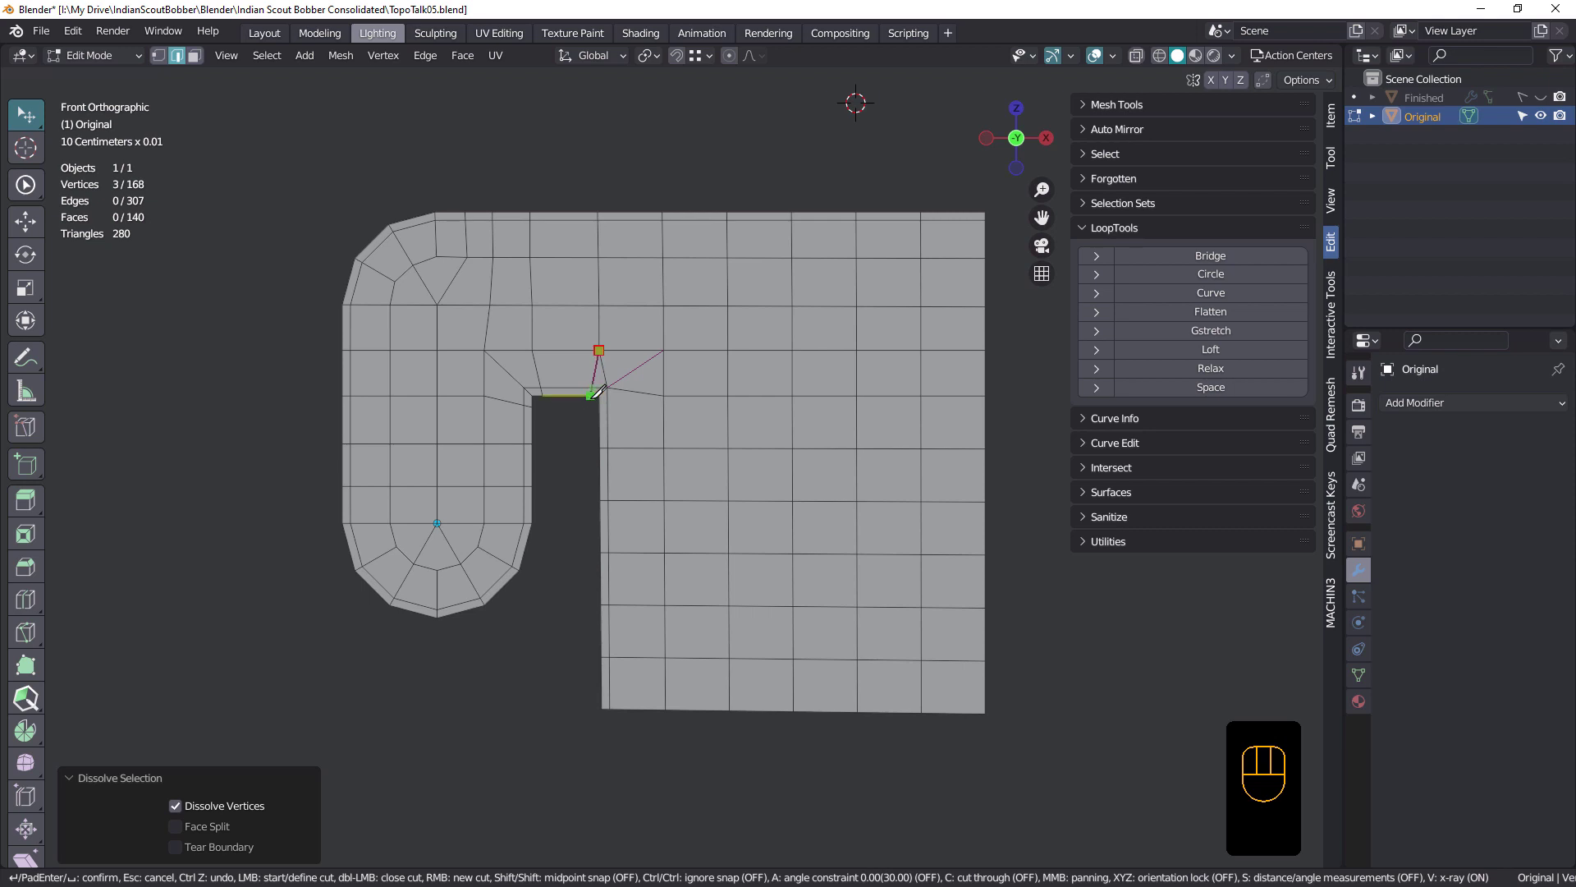
pyautogui.click(591, 389)
pyautogui.click(663, 396)
pyautogui.click(603, 399)
pyautogui.press('Return')
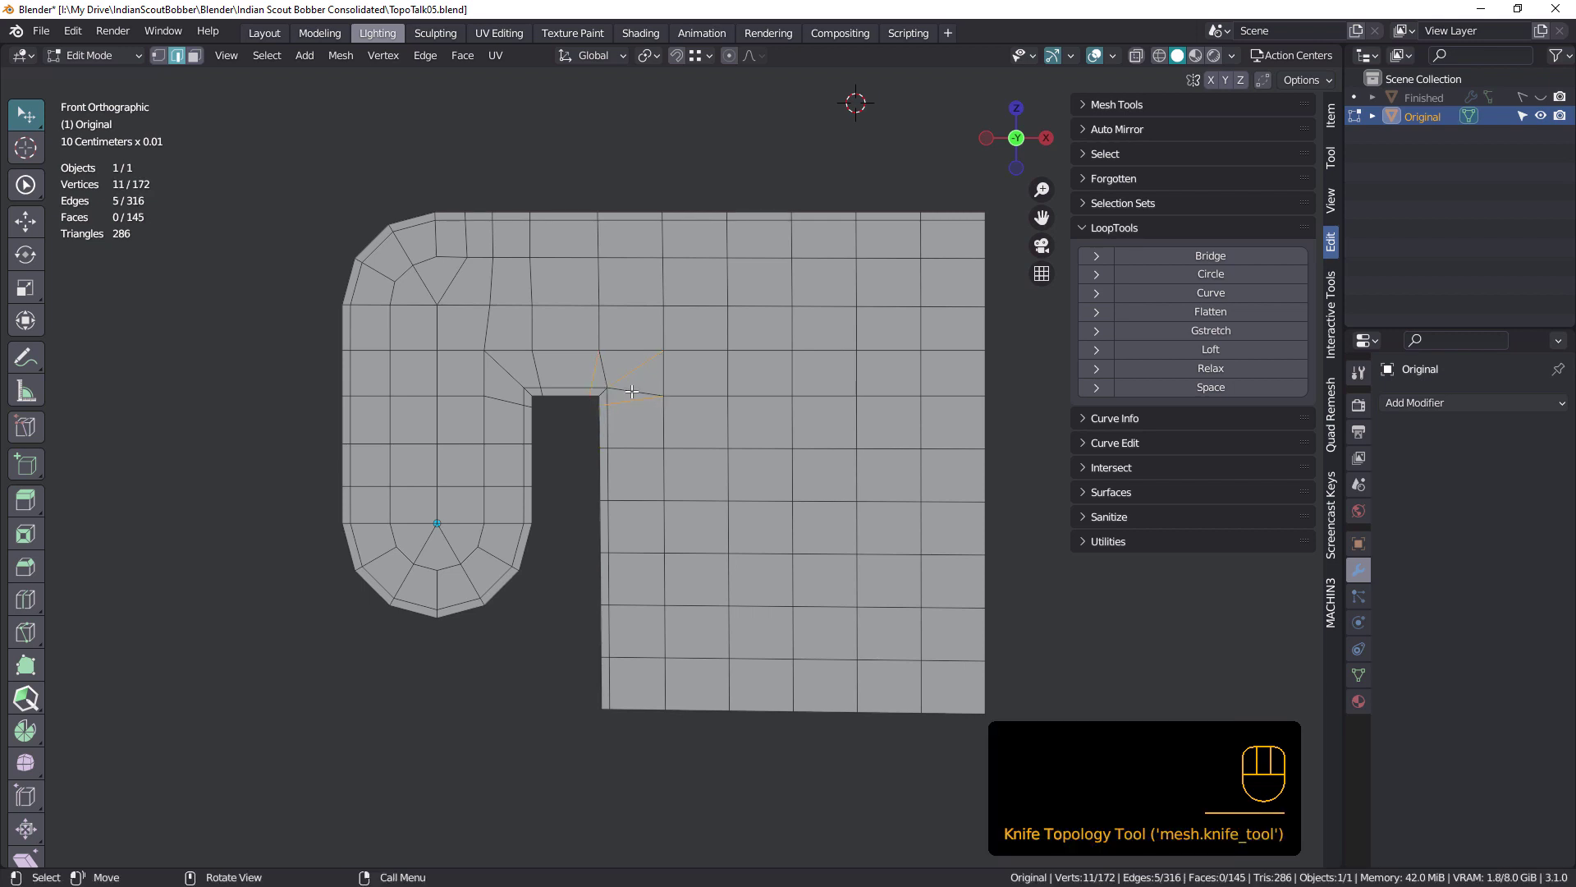
# Step: Dissolve the two old edges meeting the supporting loop's corner at the slot's upper right
pyautogui.click(631, 391)
pyautogui.keyDown('shift'); pyautogui.click(602, 369); pyautogui.keyUp('shift')
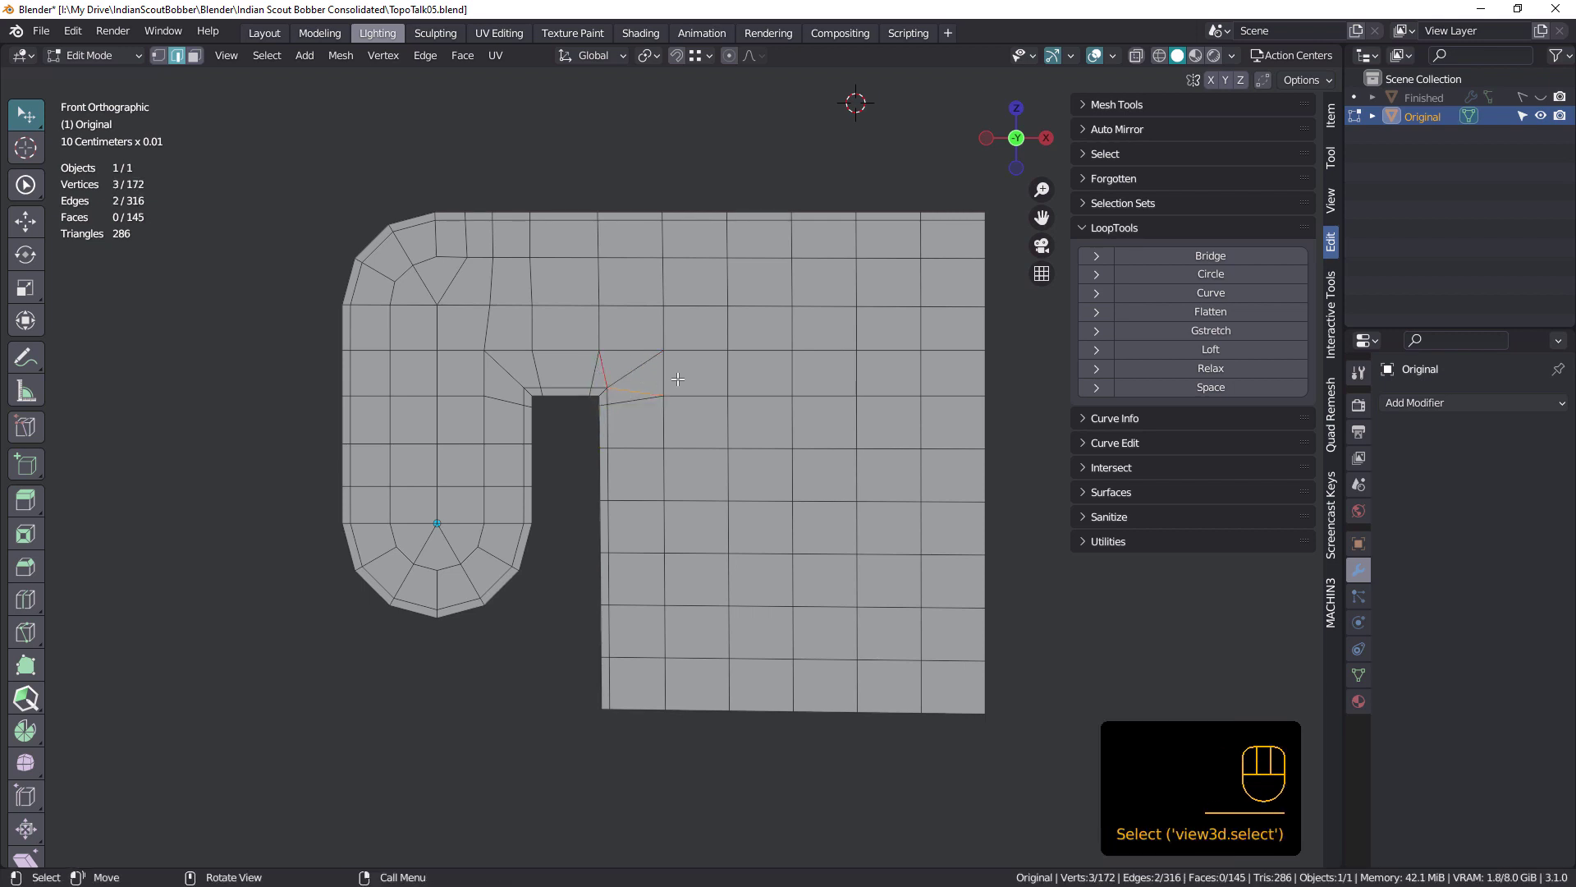
pyautogui.hotkey('ctrl', 'x')
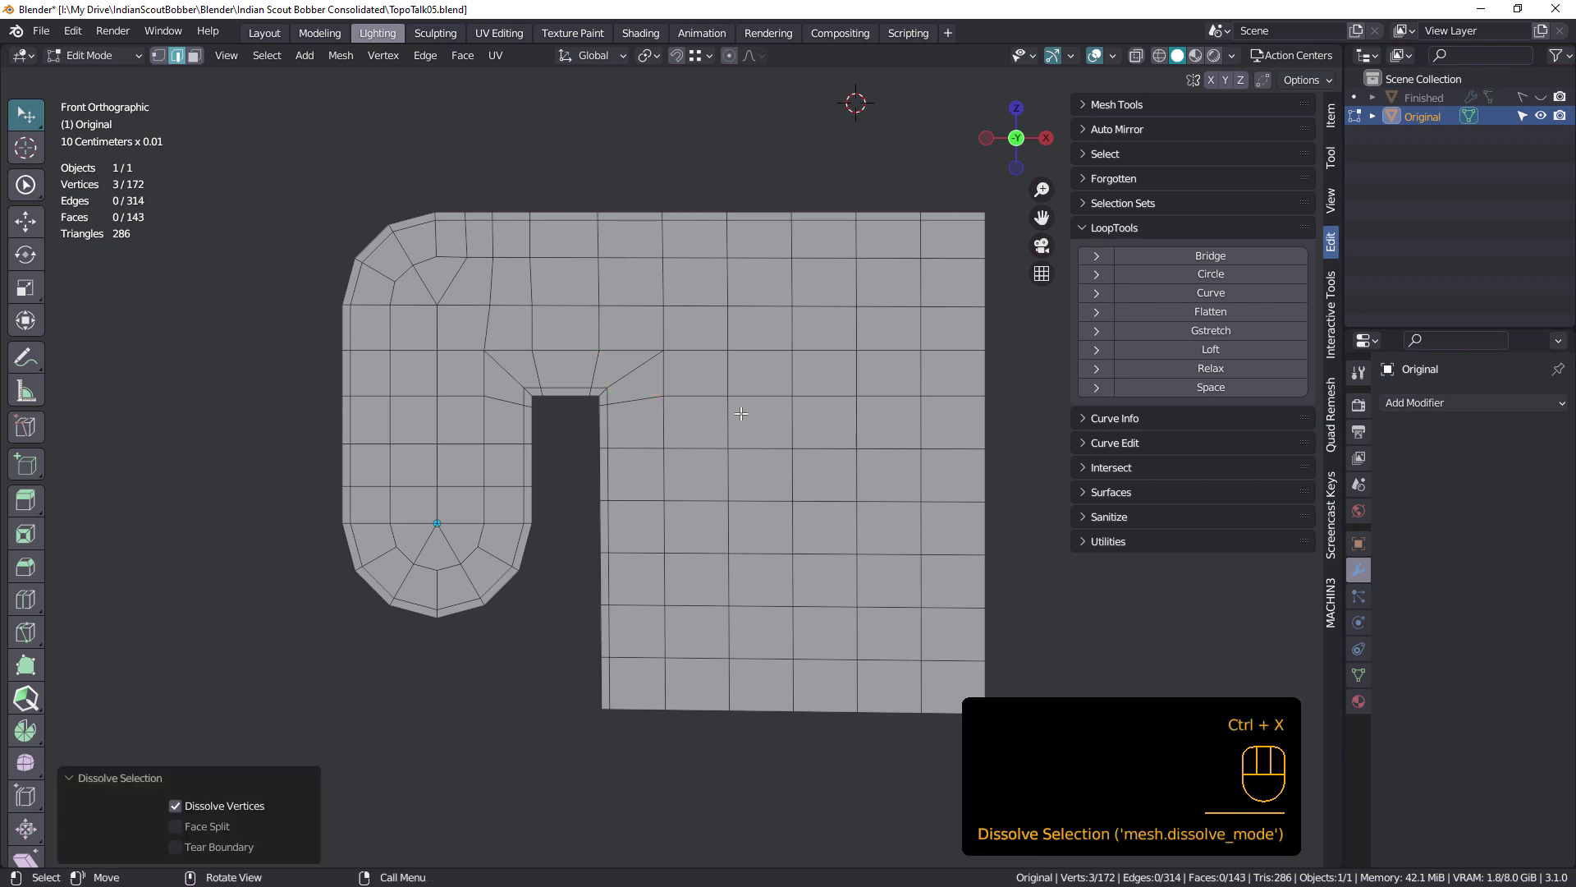
# Step: Add a loop cut just inside the mesh's lower border at slide factor 0.648, and another just inside its right border
pyautogui.keyDown('shift'); pyautogui.moveTo(819, 511); pyautogui.dragTo(773, 431, button='middle'); pyautogui.keyUp('shift')
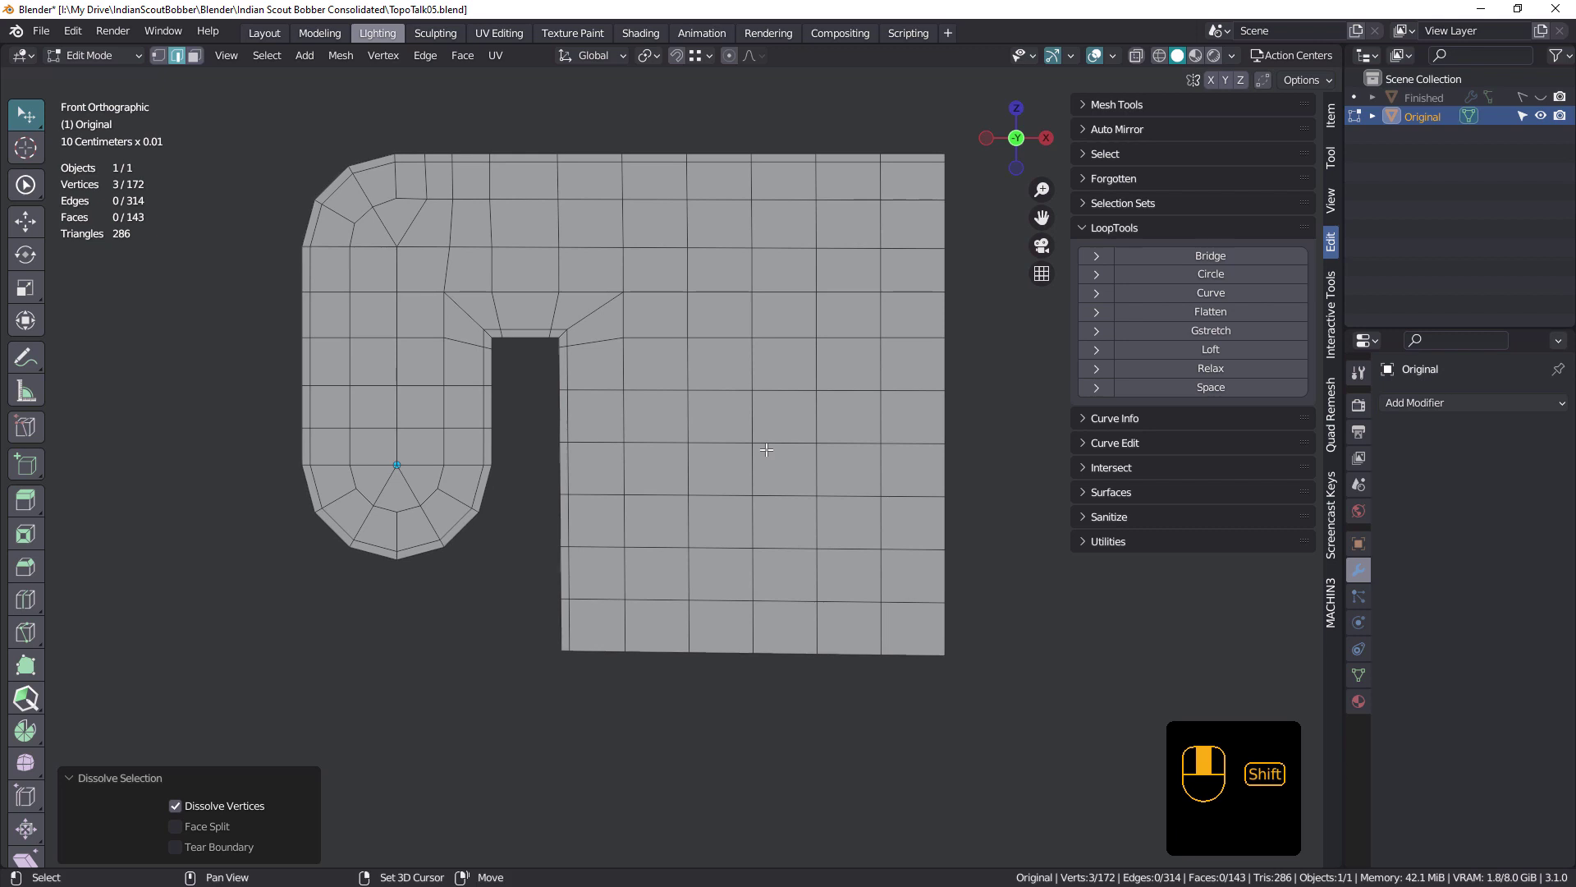
pyautogui.hotkey('ctrl', 'r')
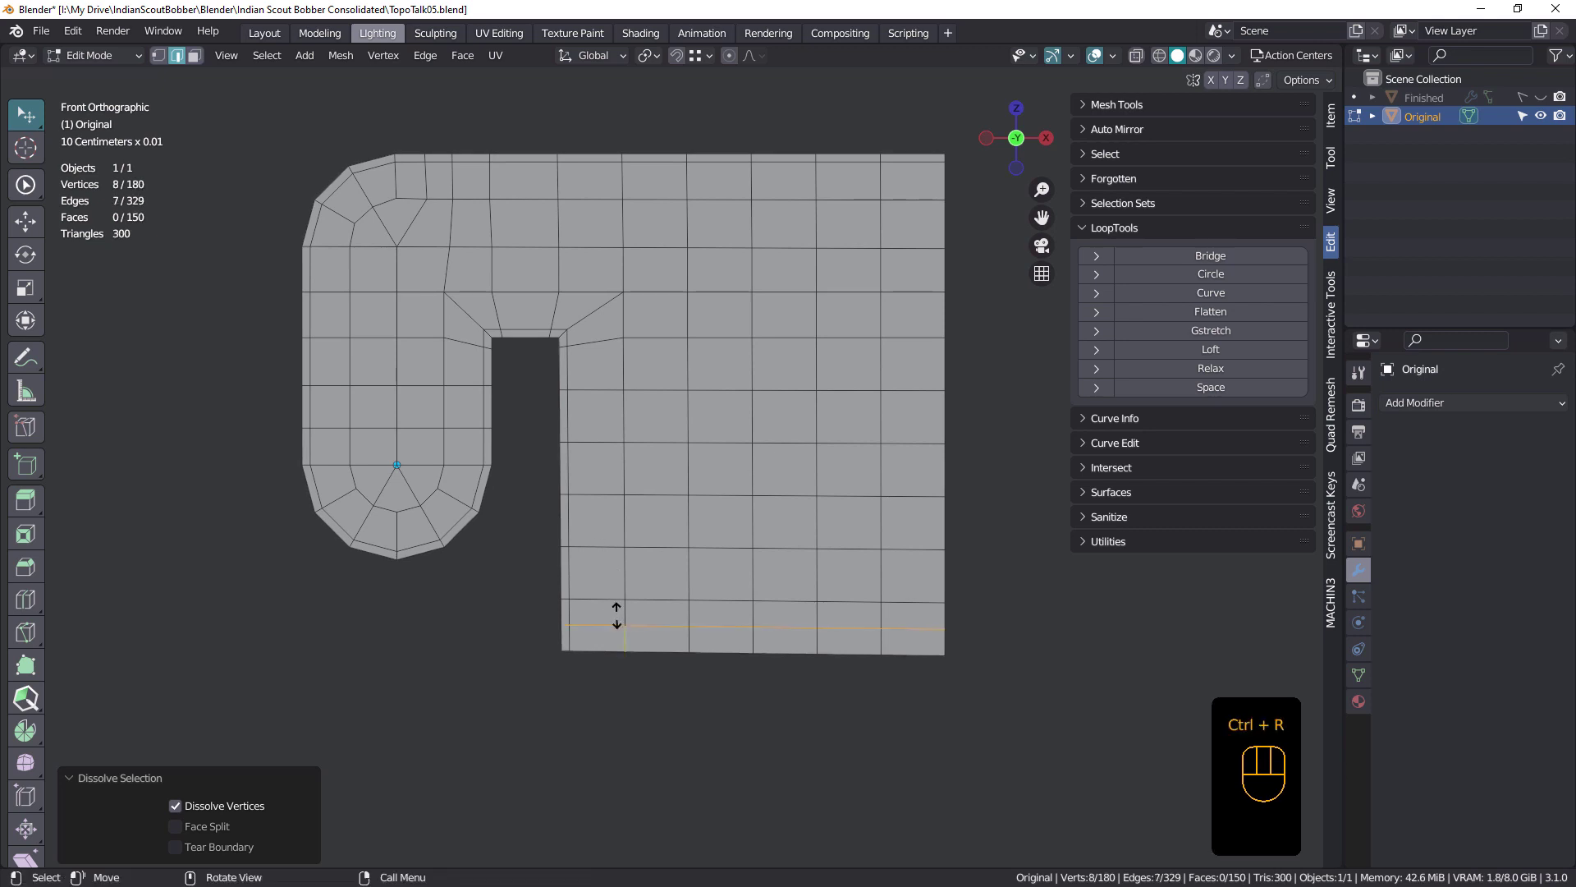
pyautogui.click(614, 627)
pyautogui.click(617, 632)
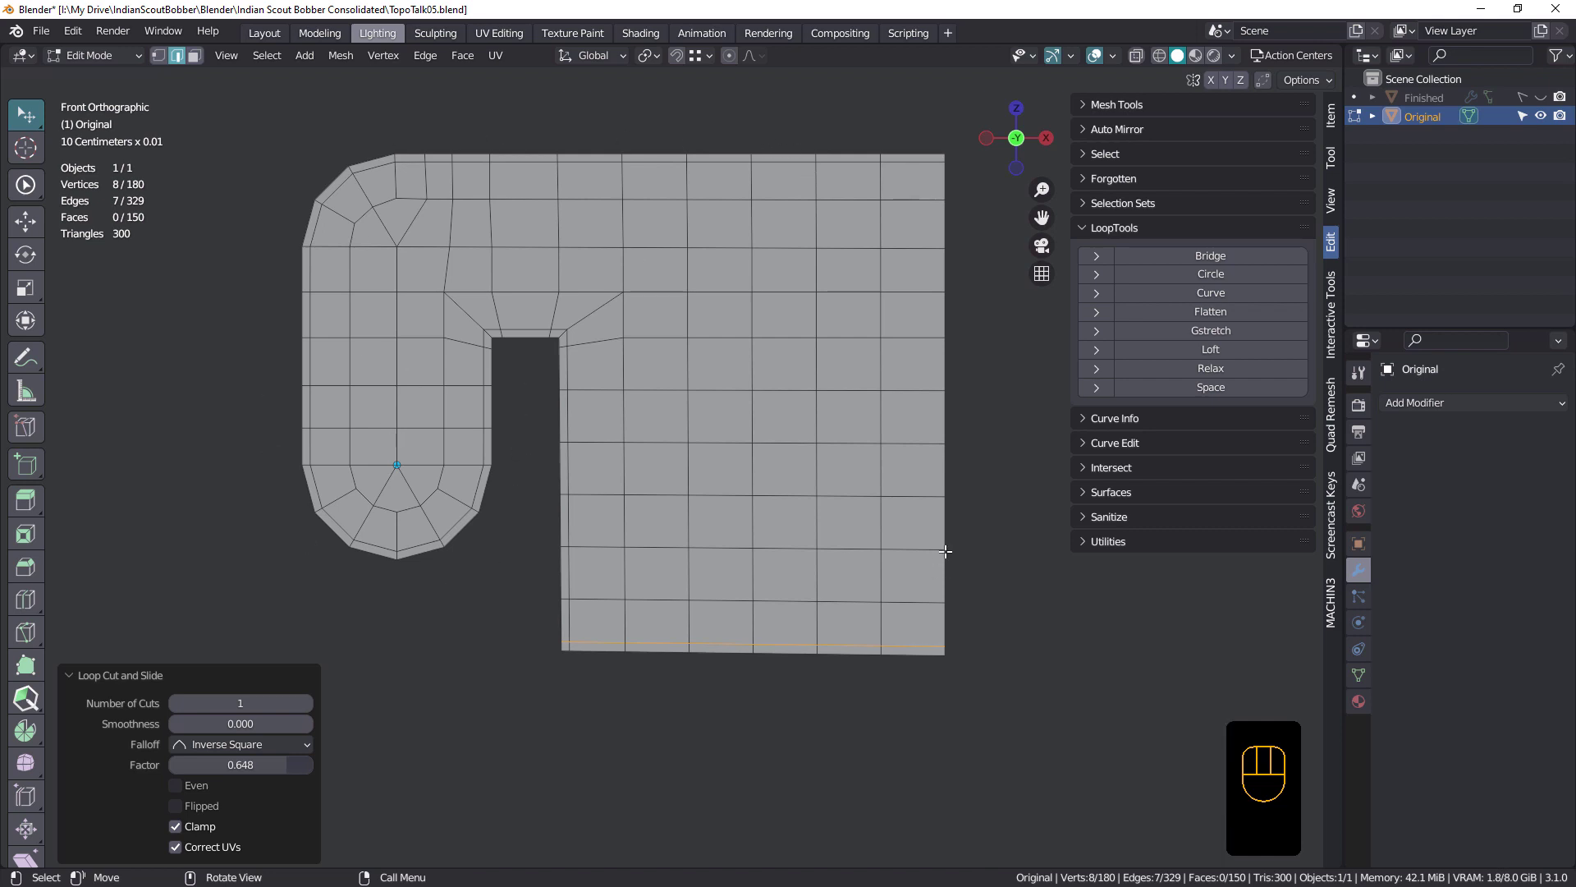
pyautogui.keyDown('ctrl'); pyautogui.hscroll(2, 949, 555); pyautogui.keyUp('ctrl')
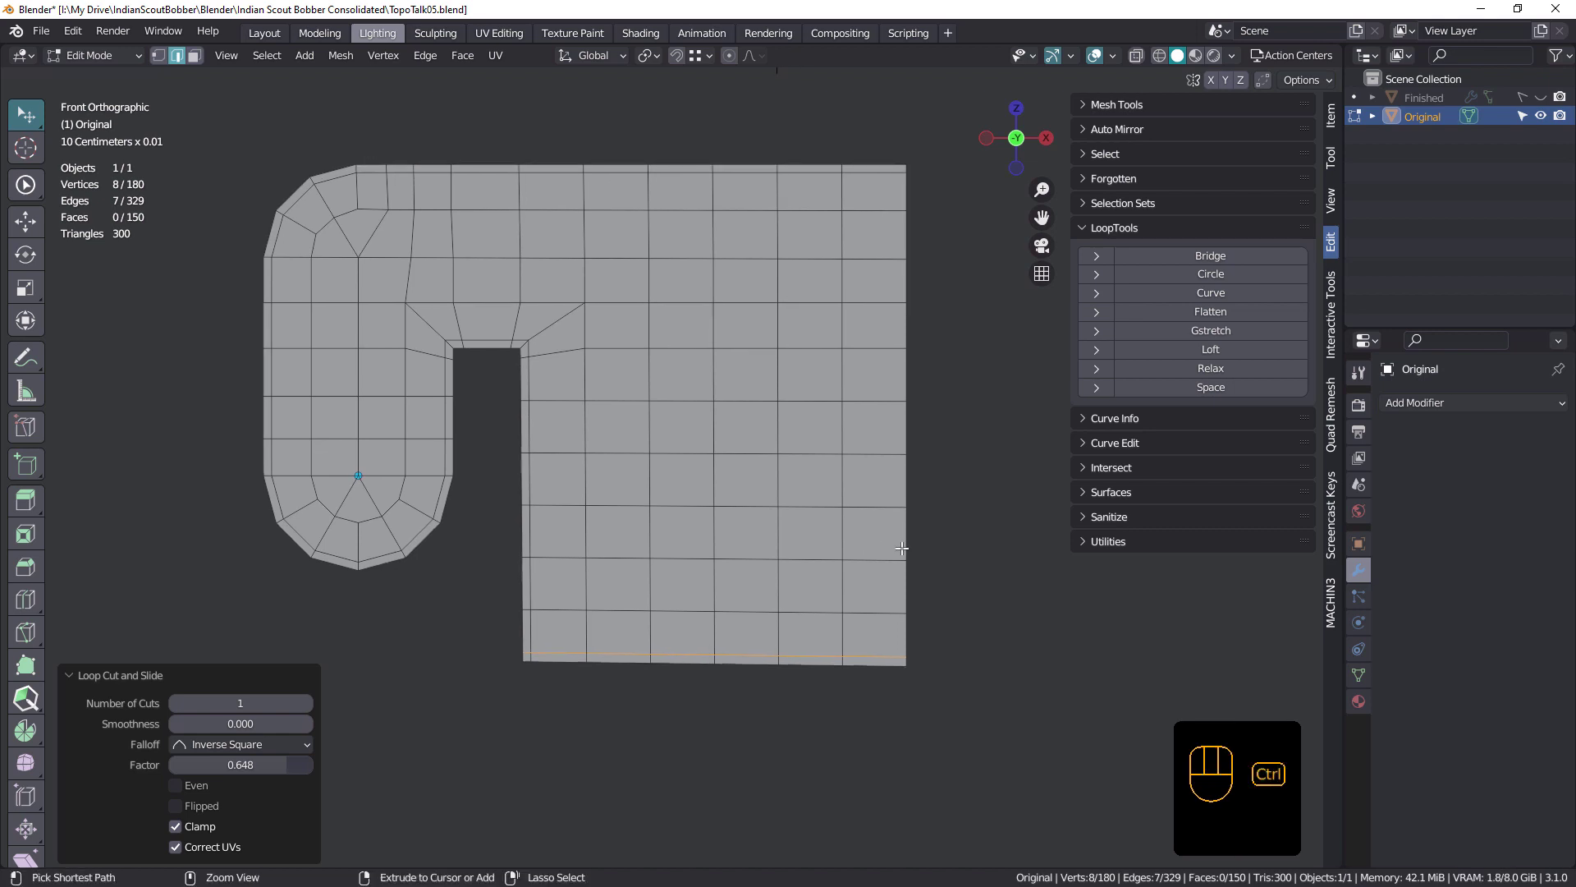
pyautogui.hotkey('ctrl', 'r')
pyautogui.click(902, 549)
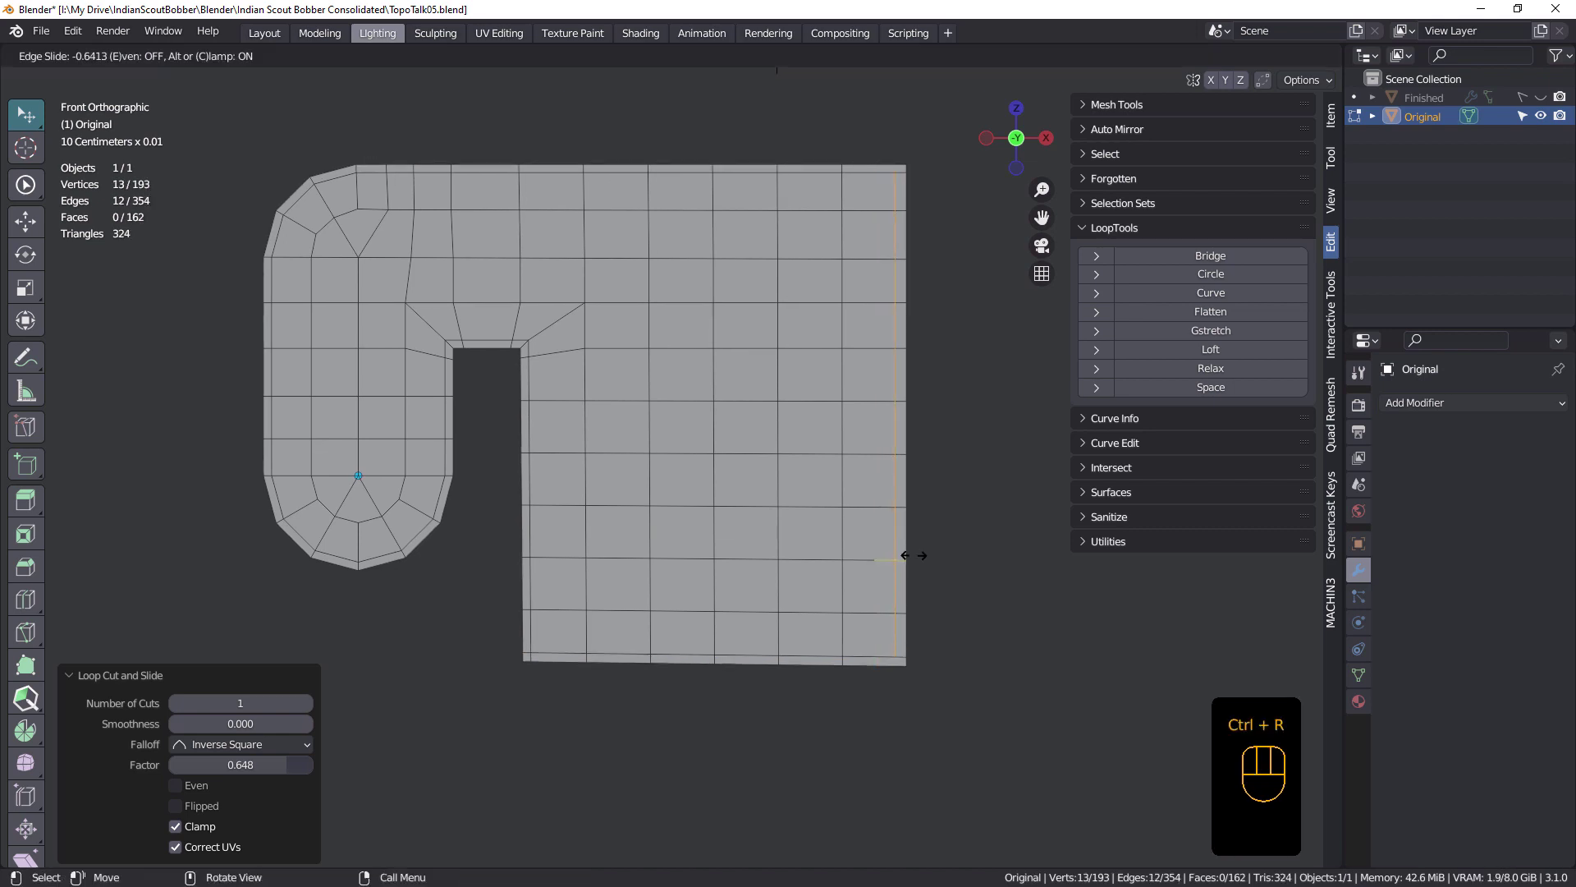
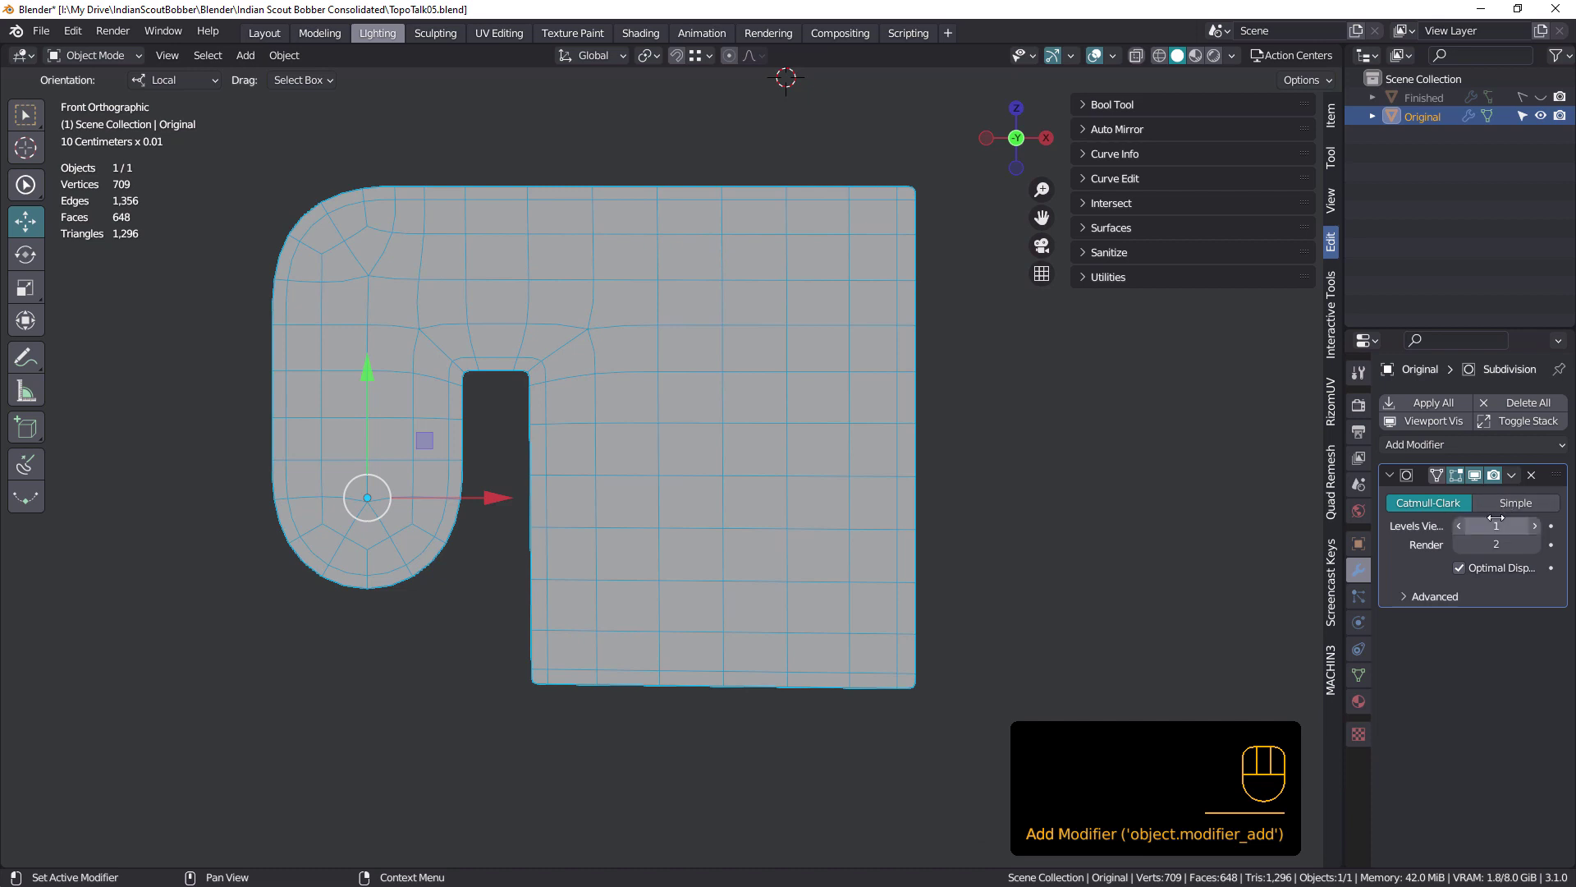
# Step: Set the Subdivision modifier's viewport level to 2 and deselect the object
pyautogui.press('Return')
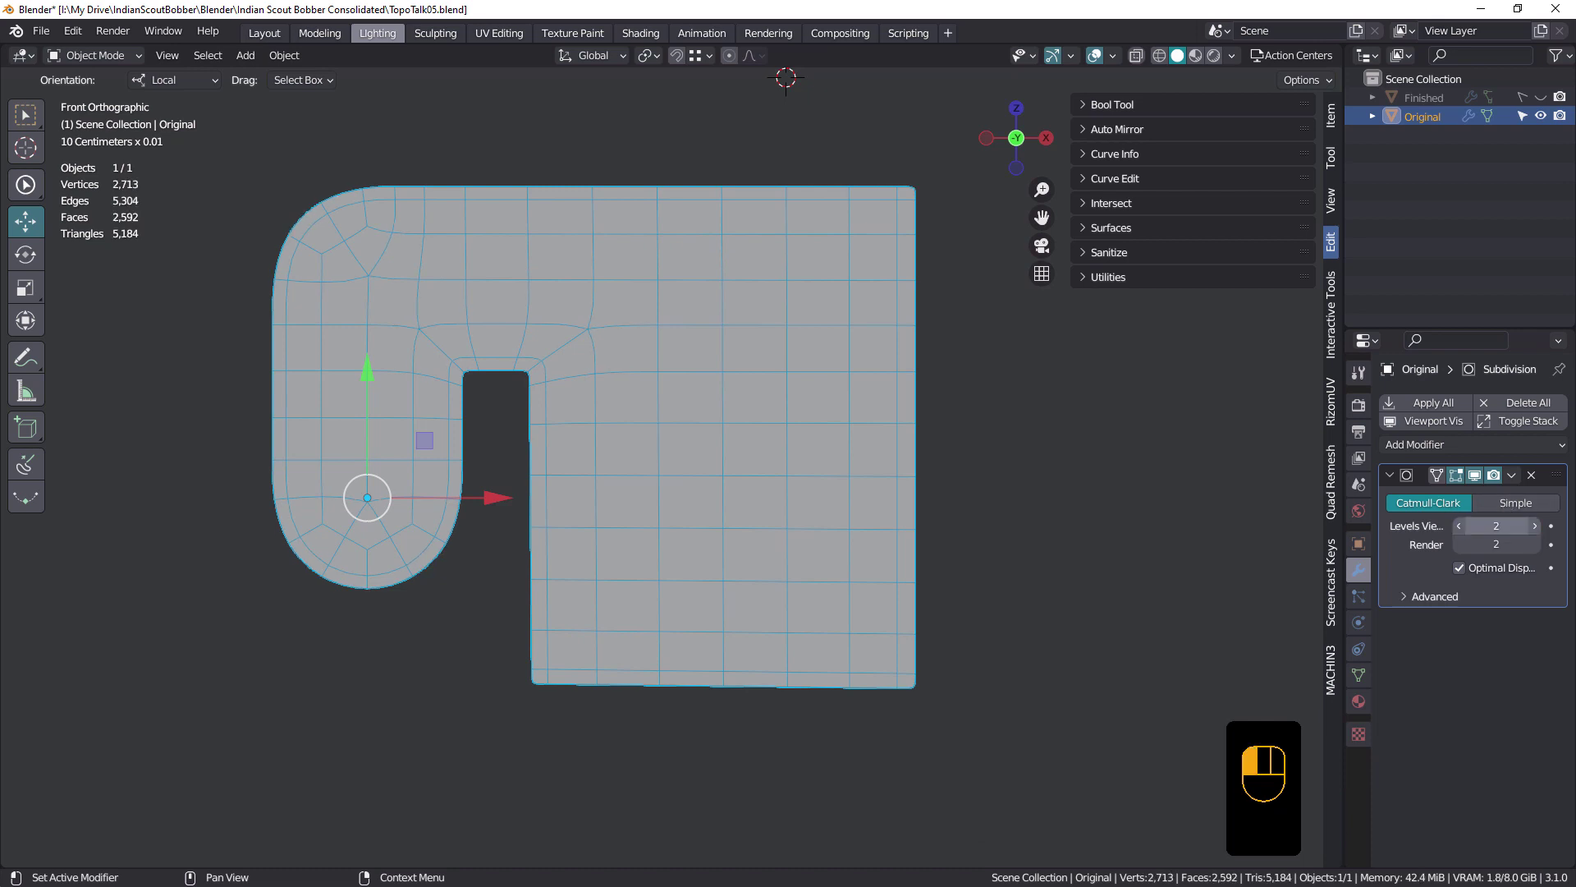
pyautogui.click(1007, 415)
pyautogui.moveTo(769, 368); pyautogui.dragTo(509, 294, button='middle')
pyautogui.hotkey('shift', 'space')
pyautogui.moveTo(600, 314); pyautogui.dragTo(668, 302, button='middle')
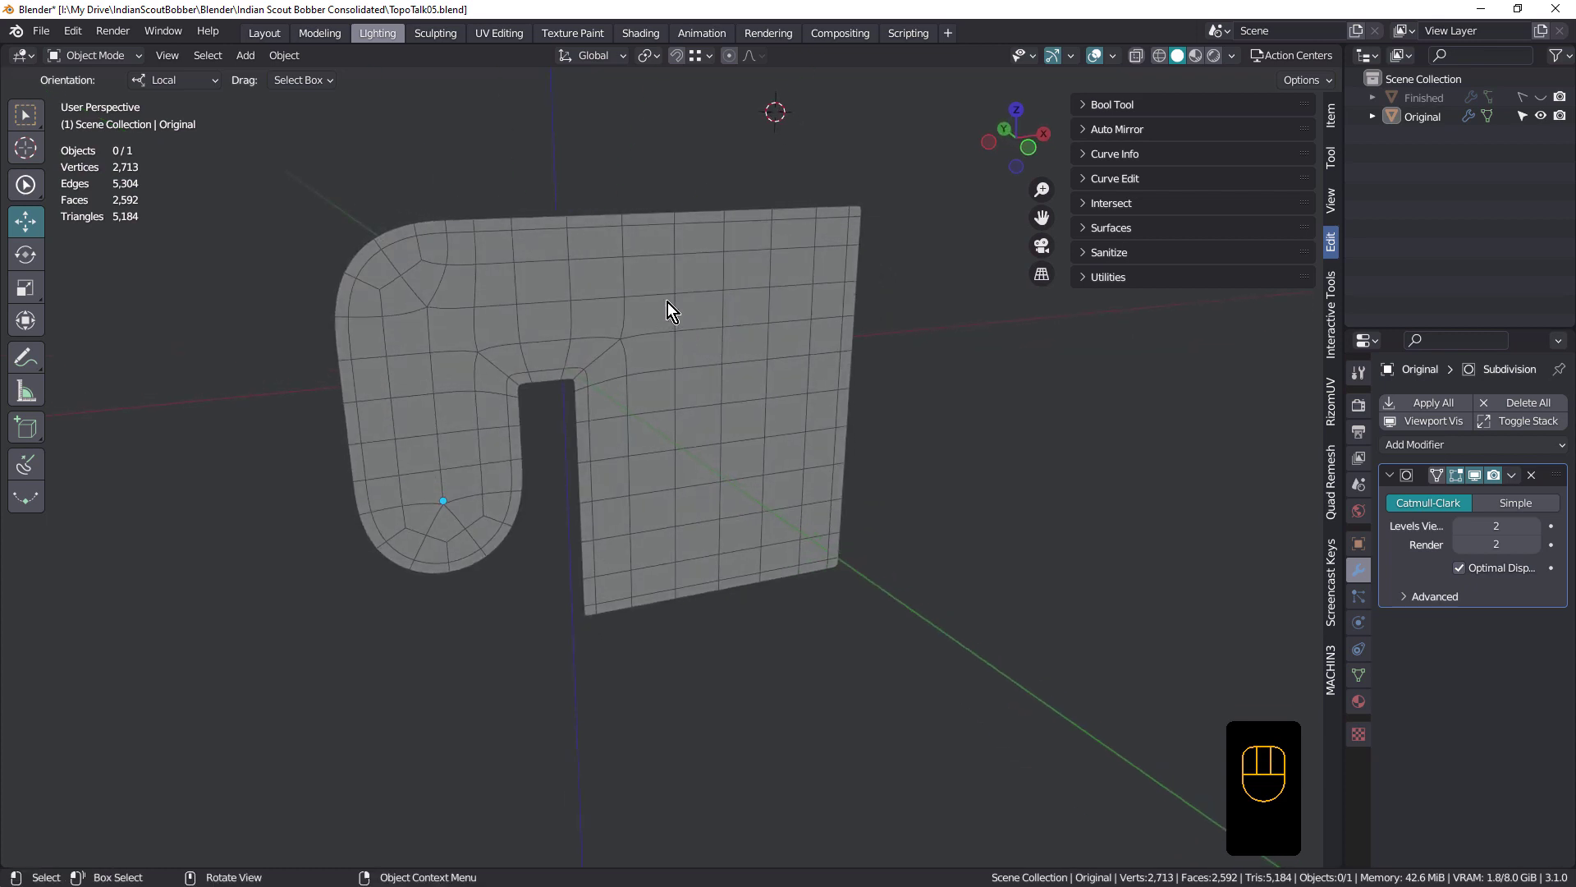
# Step: Enter edit mode with face selection and turn on the Subdivision modifier's on-cage display
pyautogui.press('Tab')
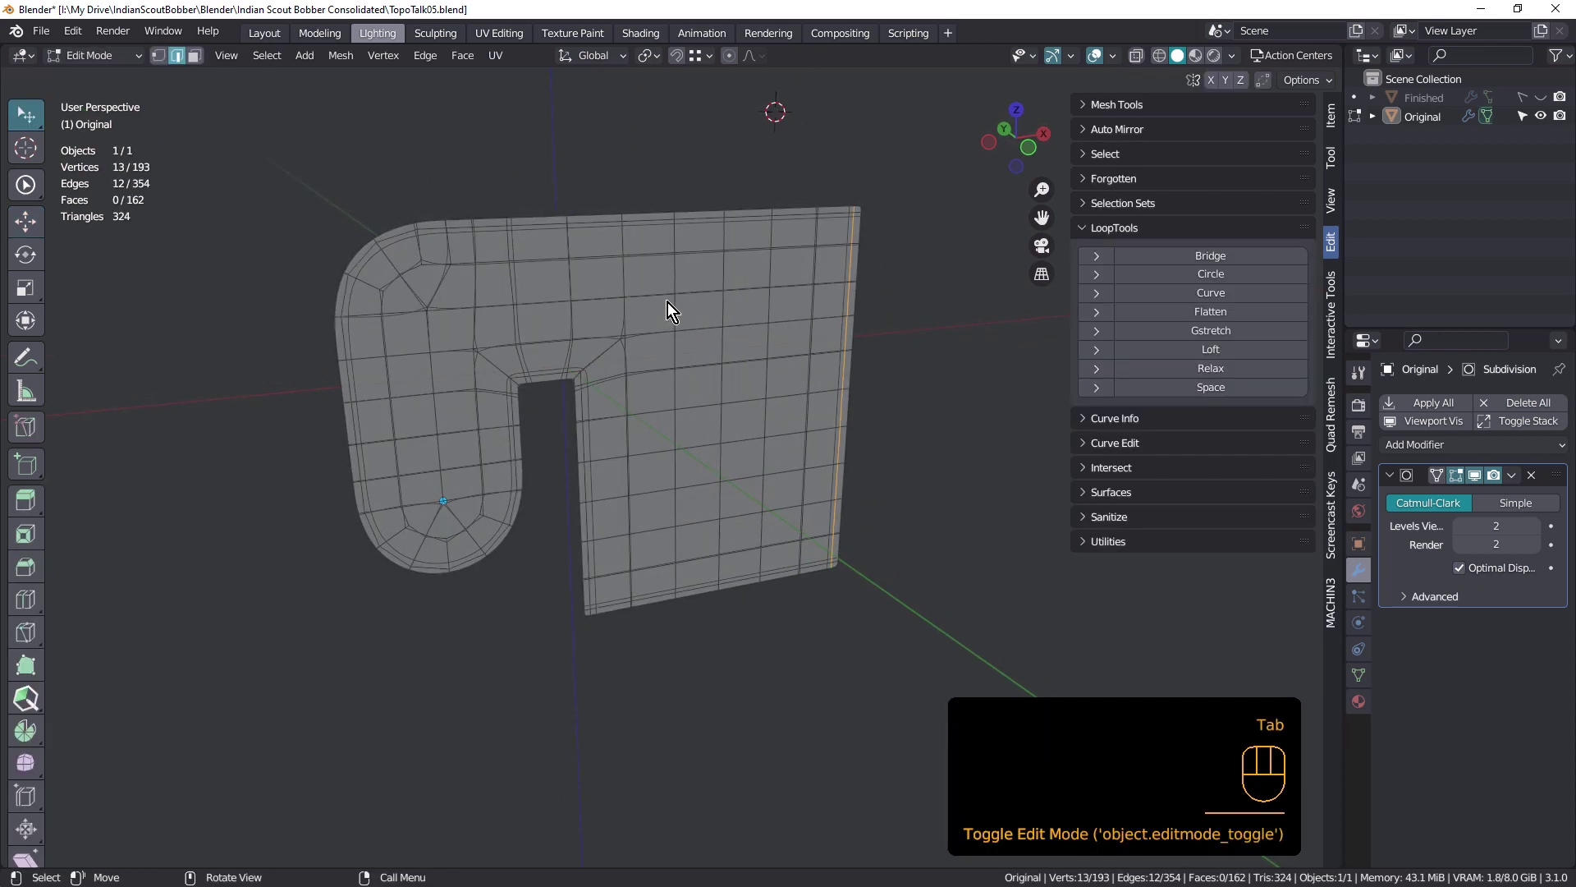
pyautogui.press('3')
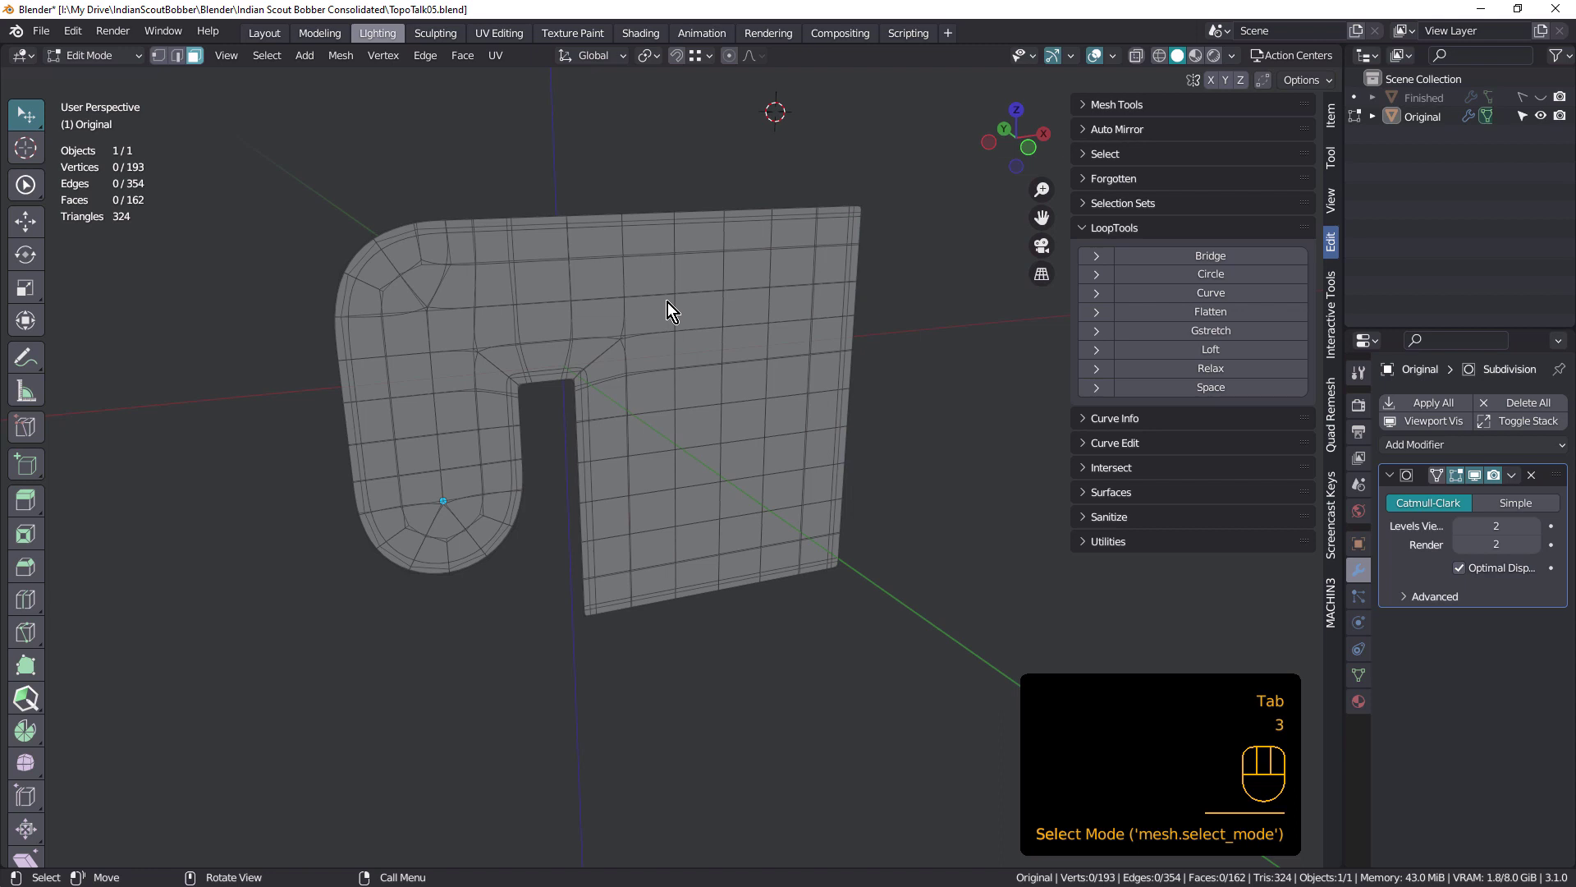
pyautogui.click(1437, 475)
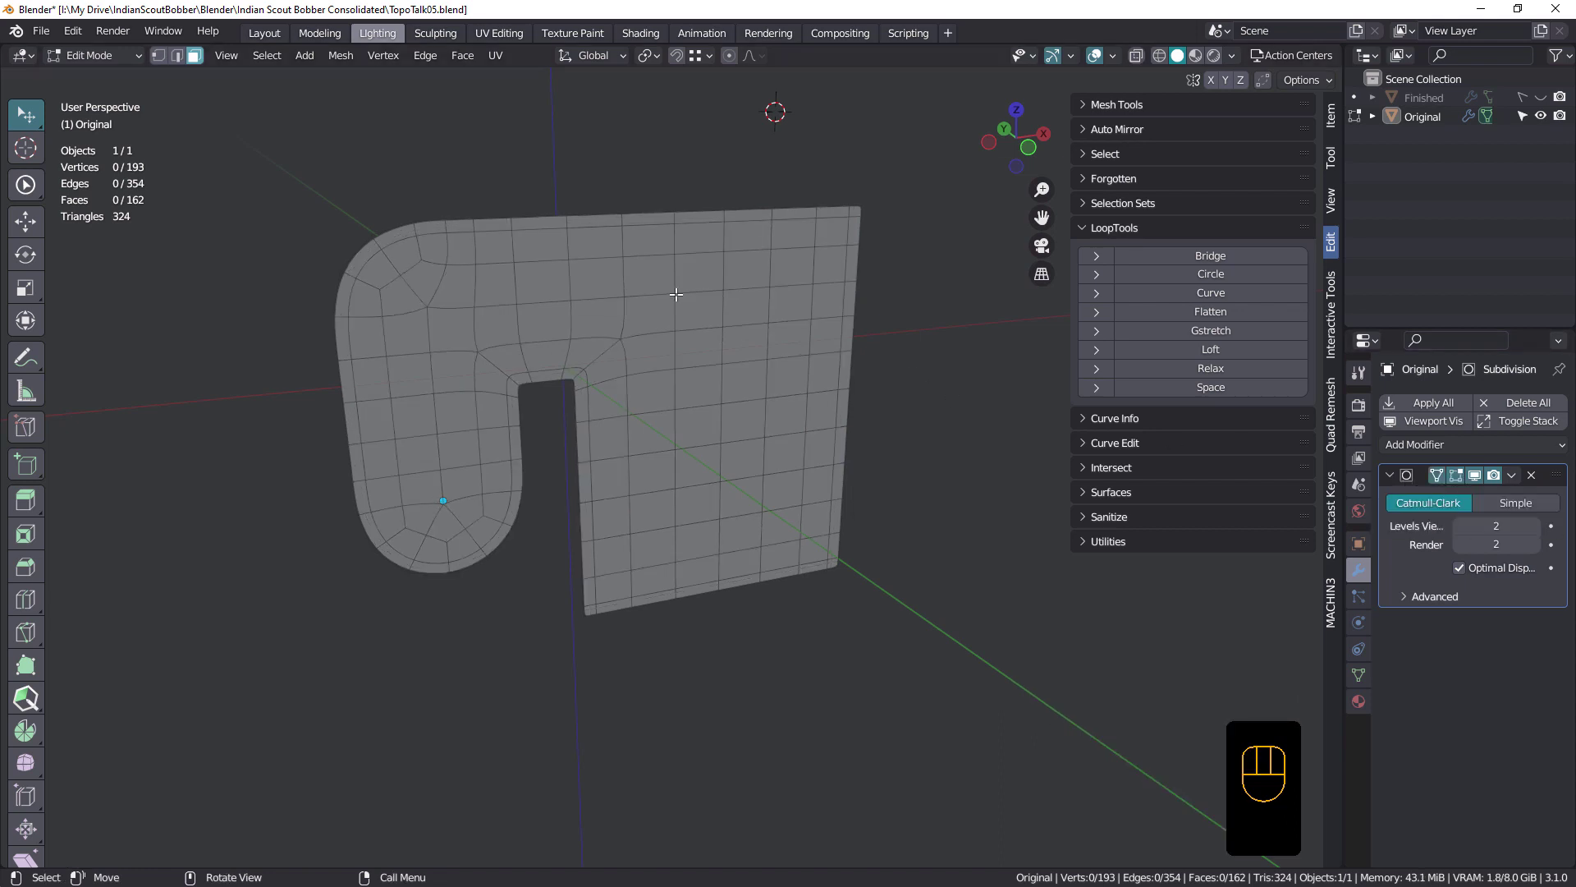
# Step: Select all faces and extrude them about 0.565 cm along their normal to give the flat shape thickness
pyautogui.press('3')
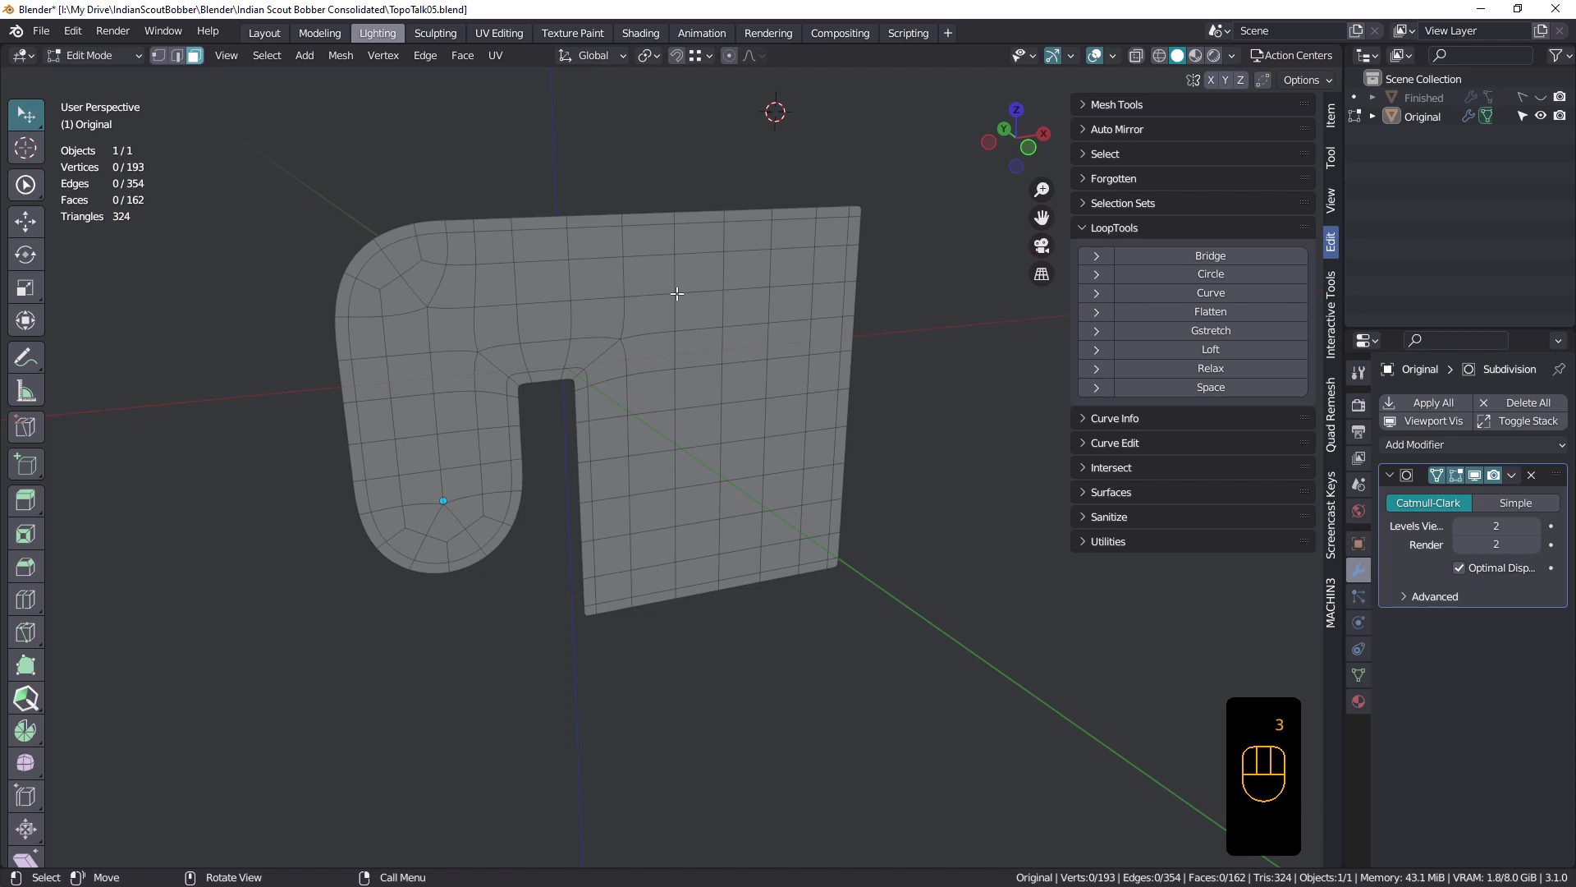
pyautogui.press('a')
pyautogui.moveTo(687, 312); pyautogui.dragTo(712, 323, button='middle')
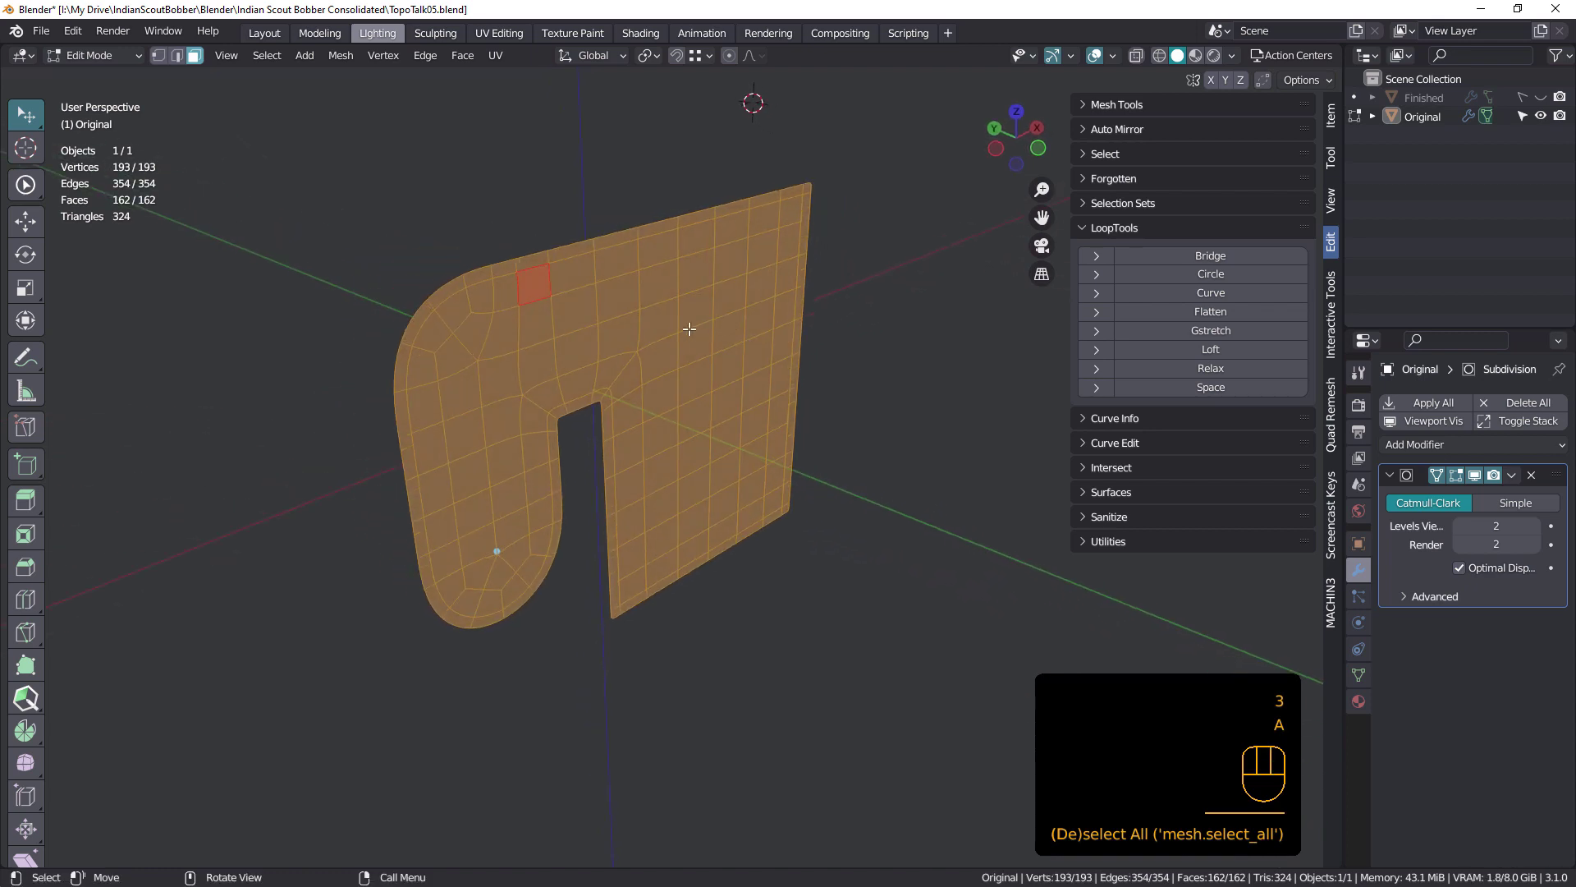
pyautogui.press('e')
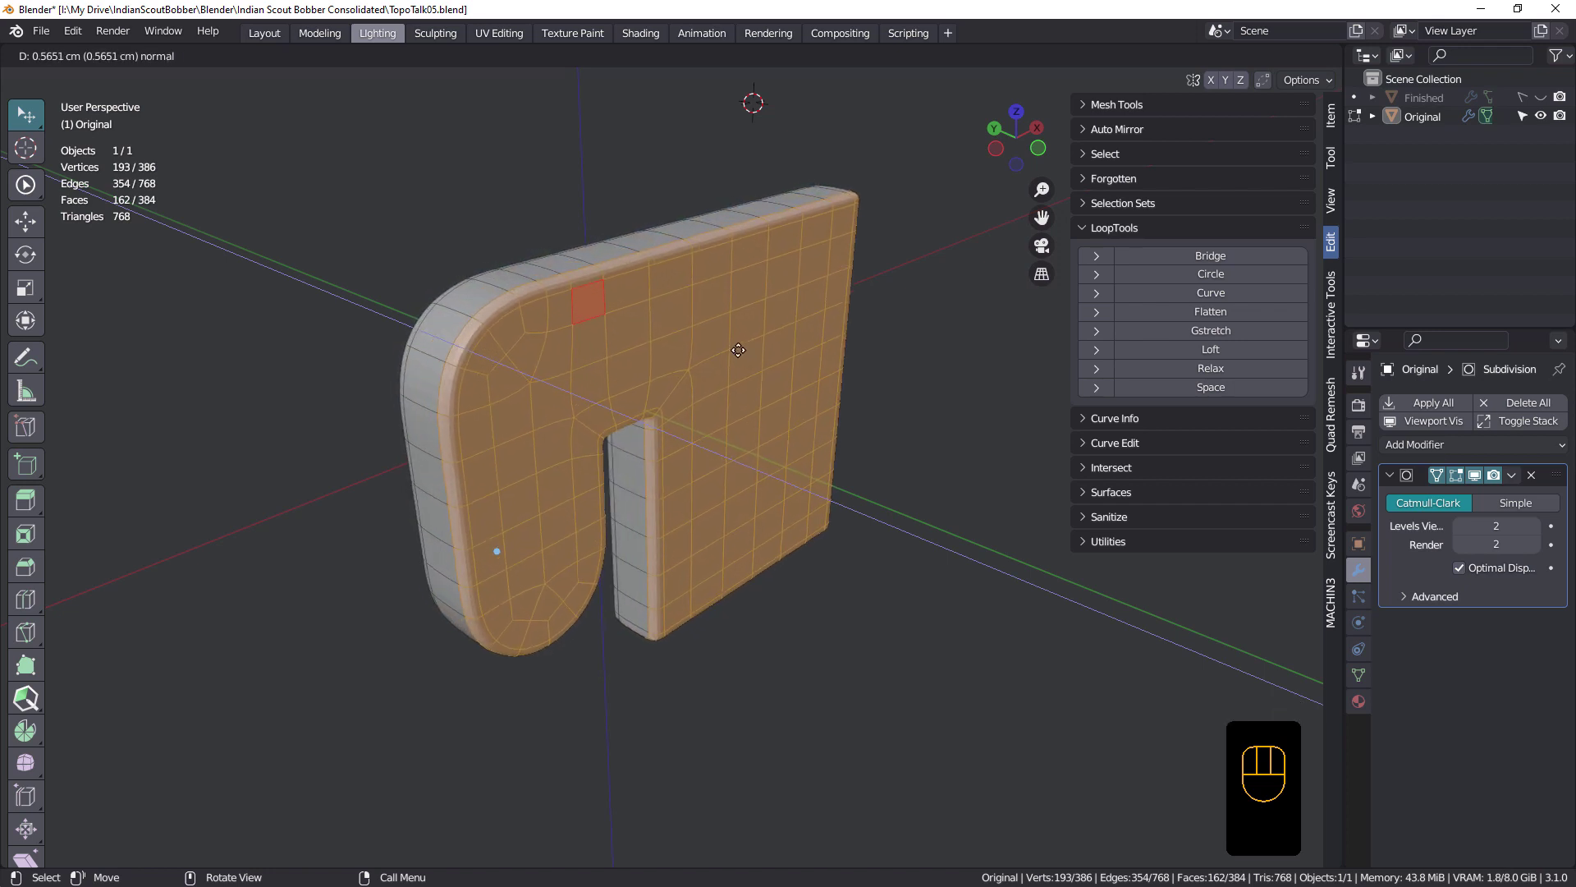
pyautogui.click(738, 350)
# Step: Add two evenly spaced, unslid loop cuts around the side walls of the extruded shape
pyautogui.moveTo(738, 350); pyautogui.dragTo(544, 373, button='middle')
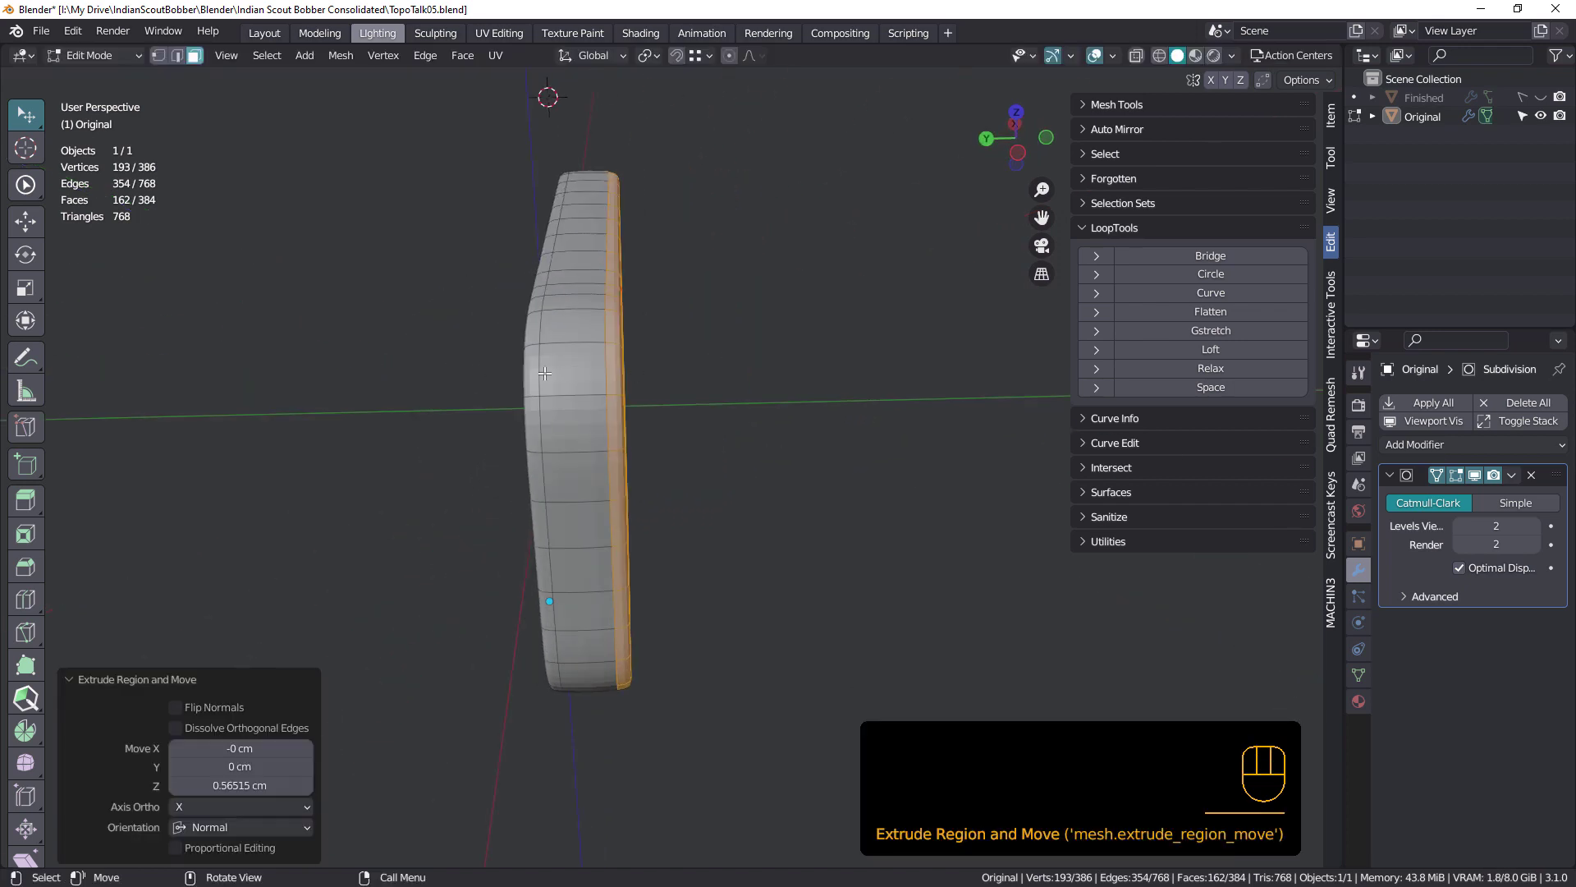
pyautogui.press('Tab')
pyautogui.press('Tab')
pyautogui.hotkey('ctrl', 'r')
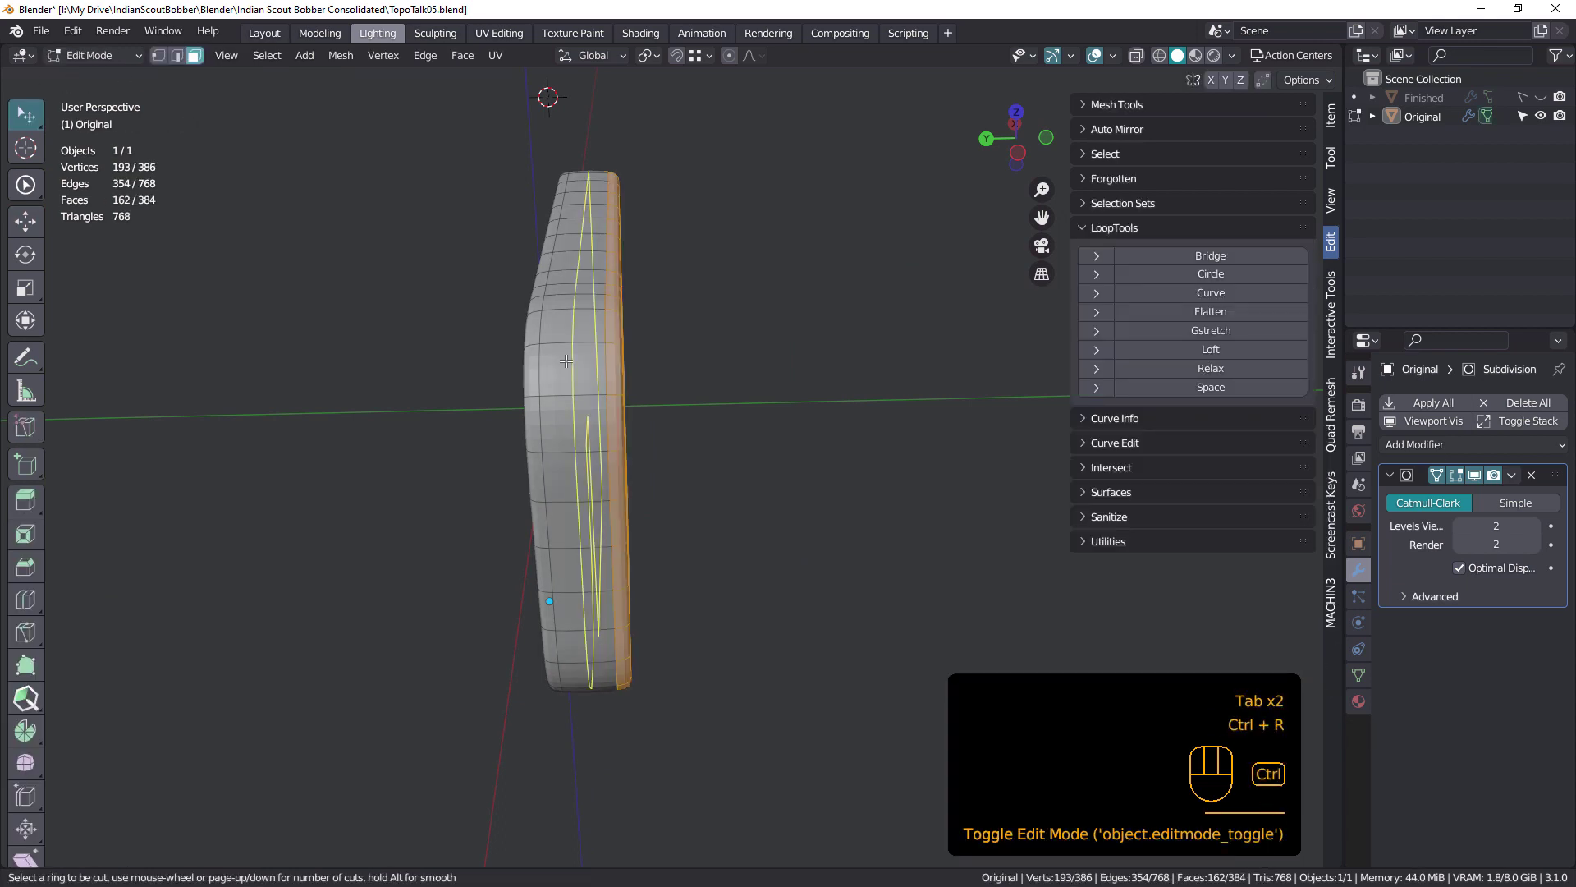
pyautogui.scroll(1, 565, 360)
pyautogui.click(566, 361)
pyautogui.rightClick(566, 360)
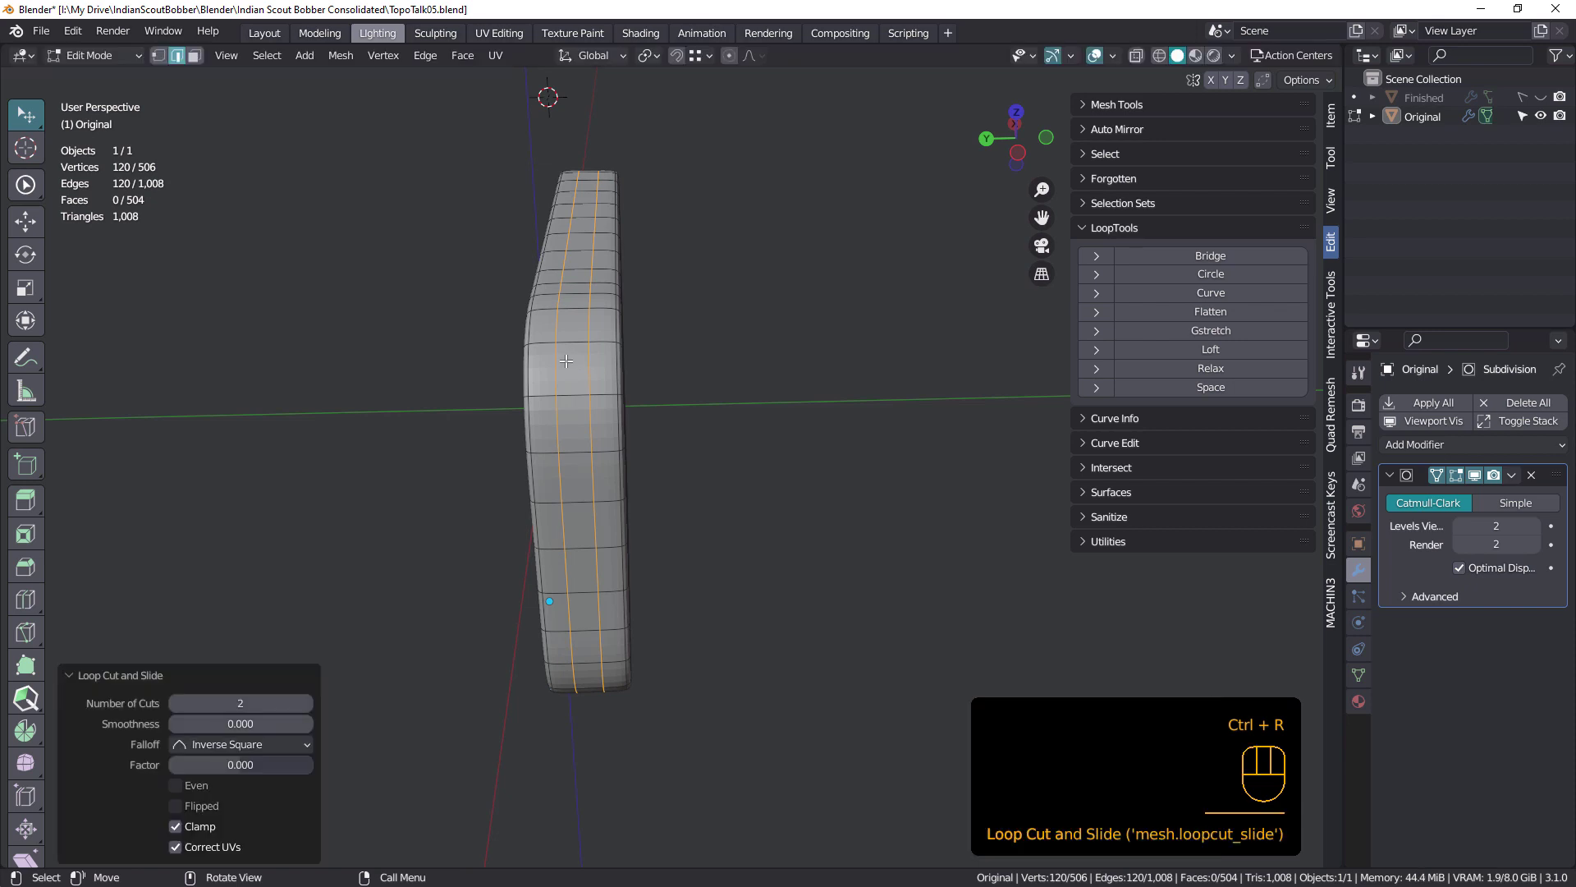
# Step: Scale the two side-wall loops apart along global Y toward the front and back edges, viewed from the top
pyautogui.moveTo(589, 351); pyautogui.dragTo(356, 482, button='middle')
pyautogui.keyDown('shift'); pyautogui.moveTo(697, 320); pyautogui.dragTo(391, 331, button='middle'); pyautogui.keyUp('shift')
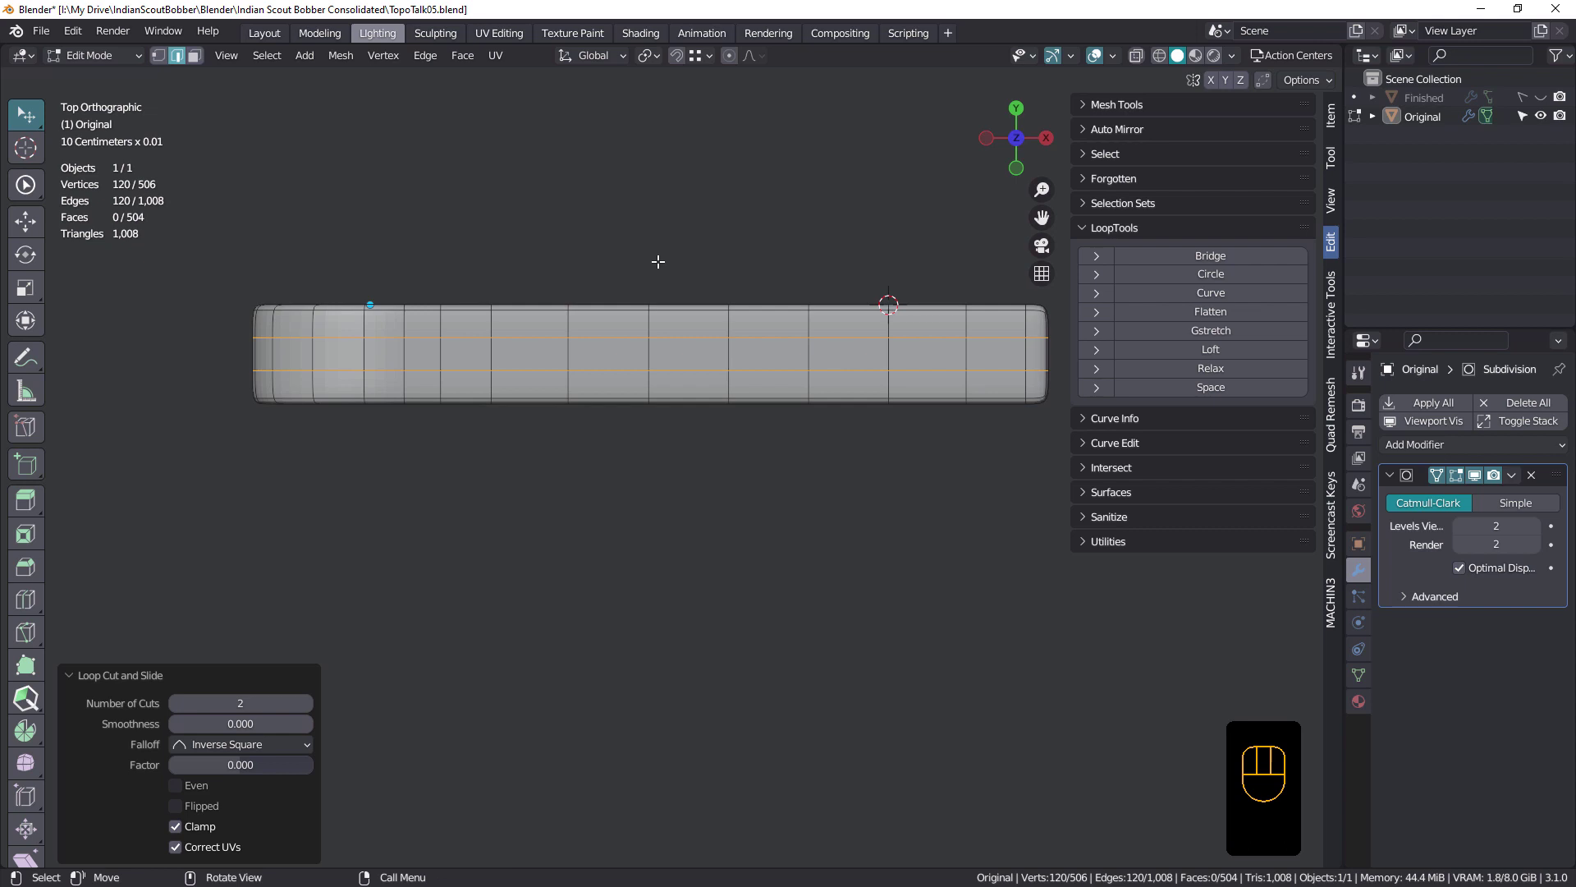
pyautogui.press('s')
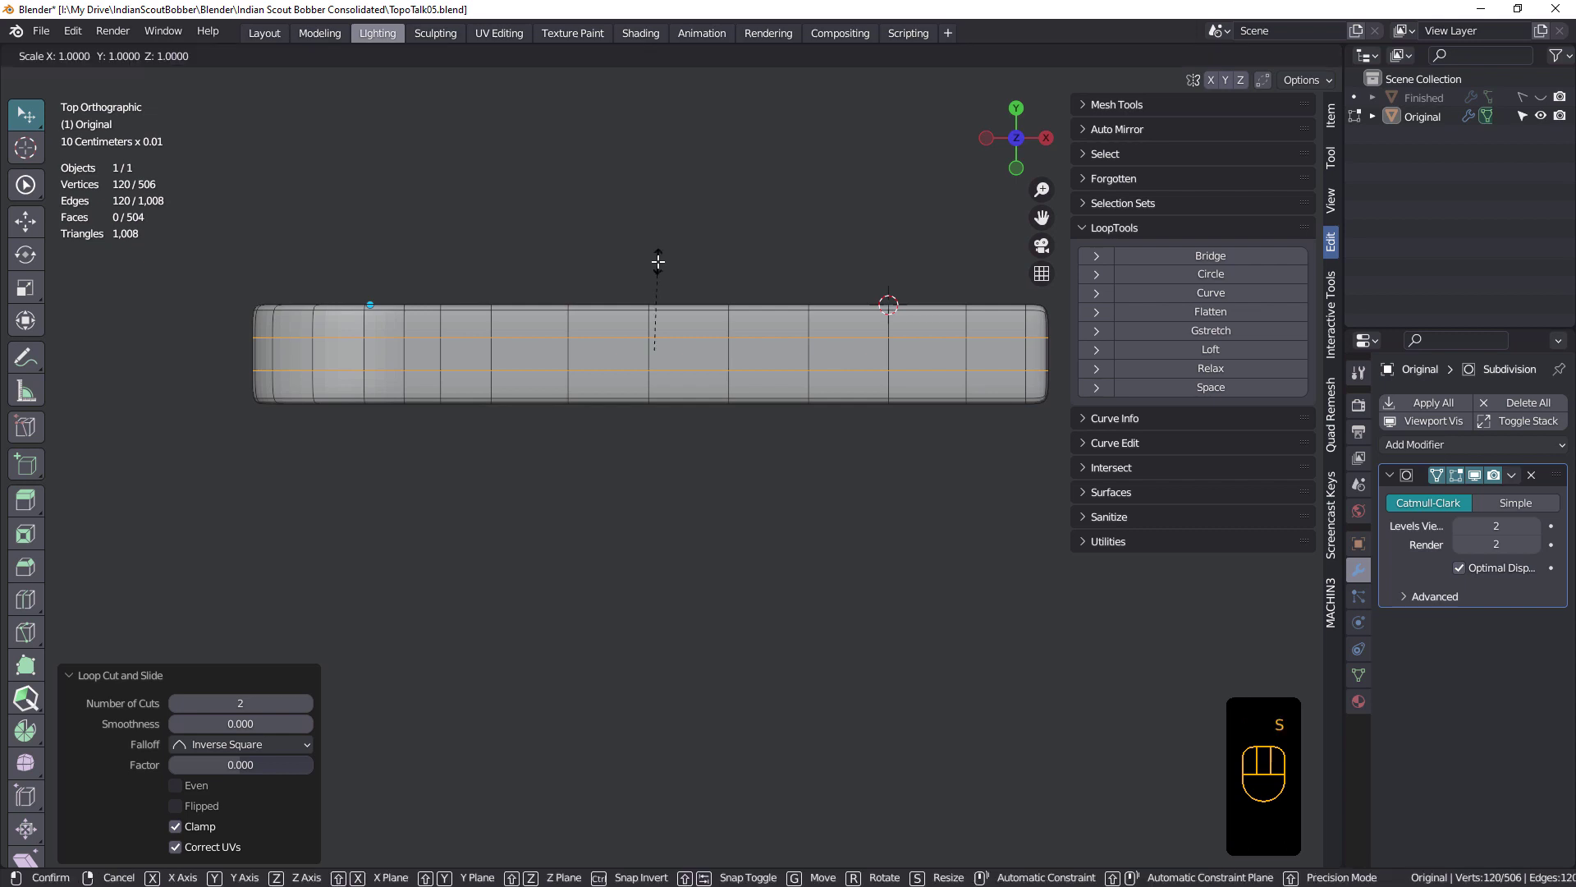
pyautogui.press('y')
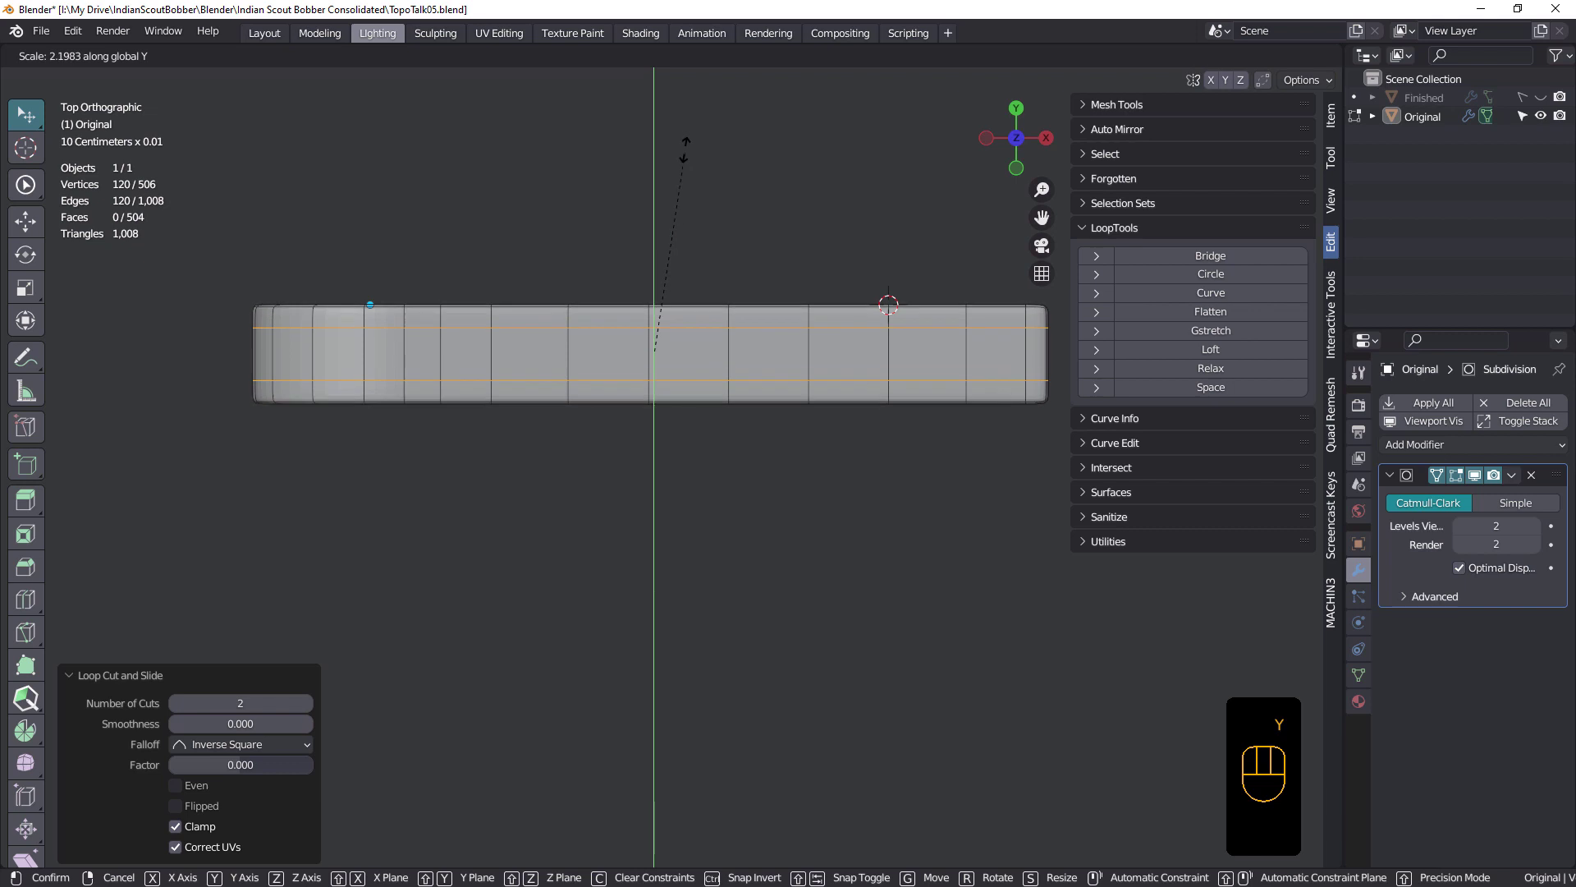
pyautogui.click(697, 825)
# Step: Return to object mode and turn off the Subdivision modifier's on-cage display
pyautogui.moveTo(574, 366); pyautogui.dragTo(718, 211, button='middle')
pyautogui.keyDown('shift'); pyautogui.moveTo(616, 468); pyautogui.dragTo(545, 426, button='middle'); pyautogui.keyUp('shift')
pyautogui.press('Tab')
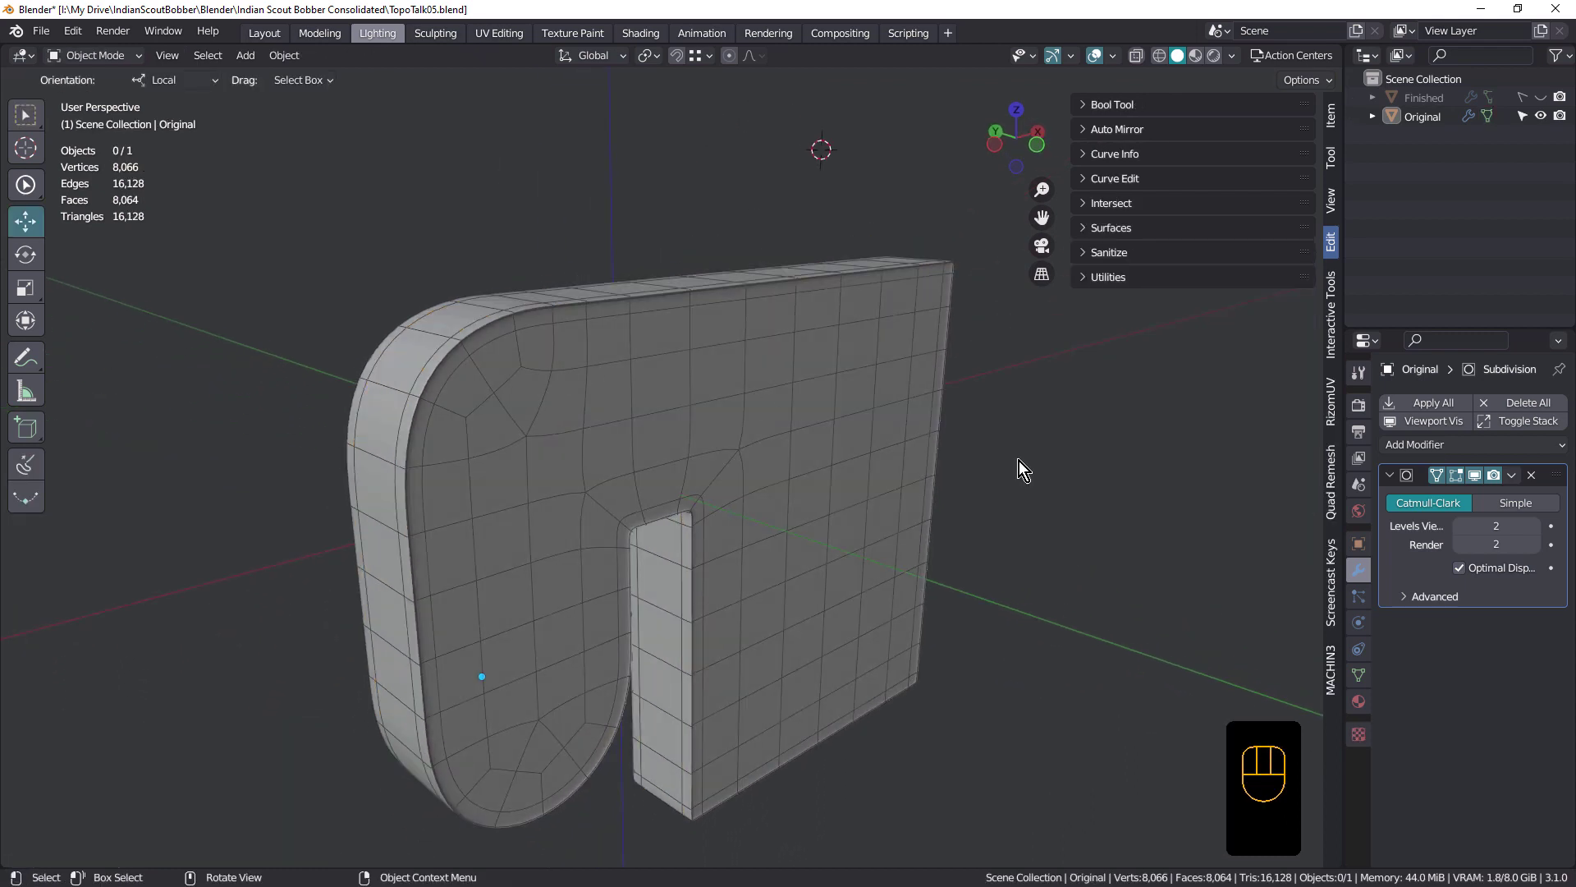
pyautogui.click(1438, 476)
pyautogui.moveTo(739, 387); pyautogui.dragTo(651, 370, button='middle')
# Step: Scale the two side-wall loops along global Y in edit mode to adjust their distance from the front and back edges
pyautogui.press('Tab')
pyautogui.press('Tab')
pyautogui.press('Tab')
pyautogui.press('Tab')
pyautogui.moveTo(460, 347); pyautogui.dragTo(645, 355, button='middle')
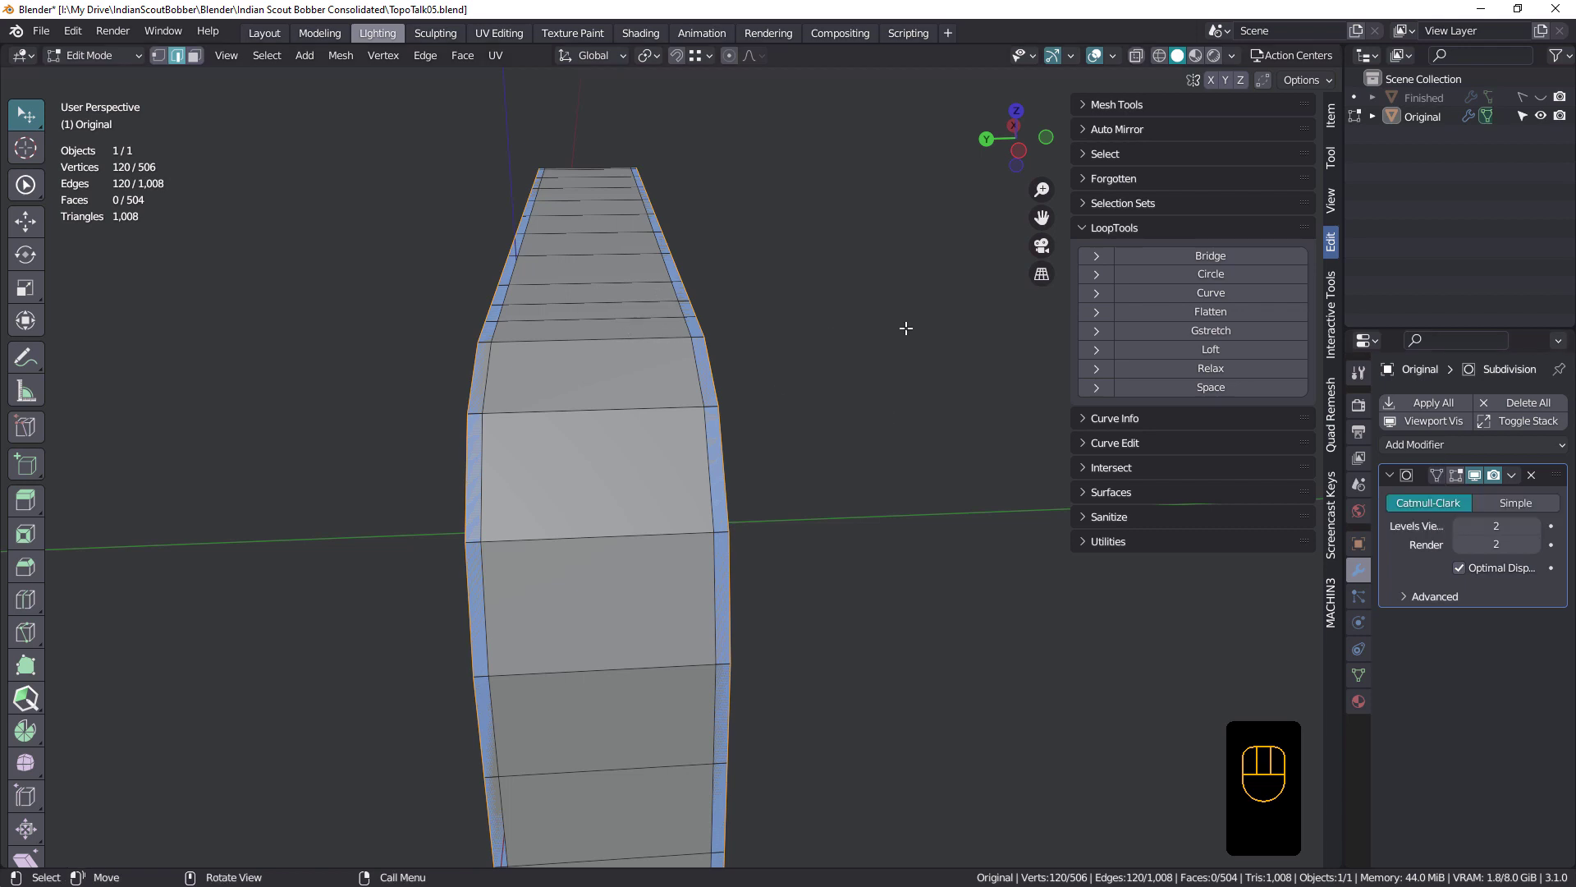
pyautogui.press('s')
pyautogui.press('y')
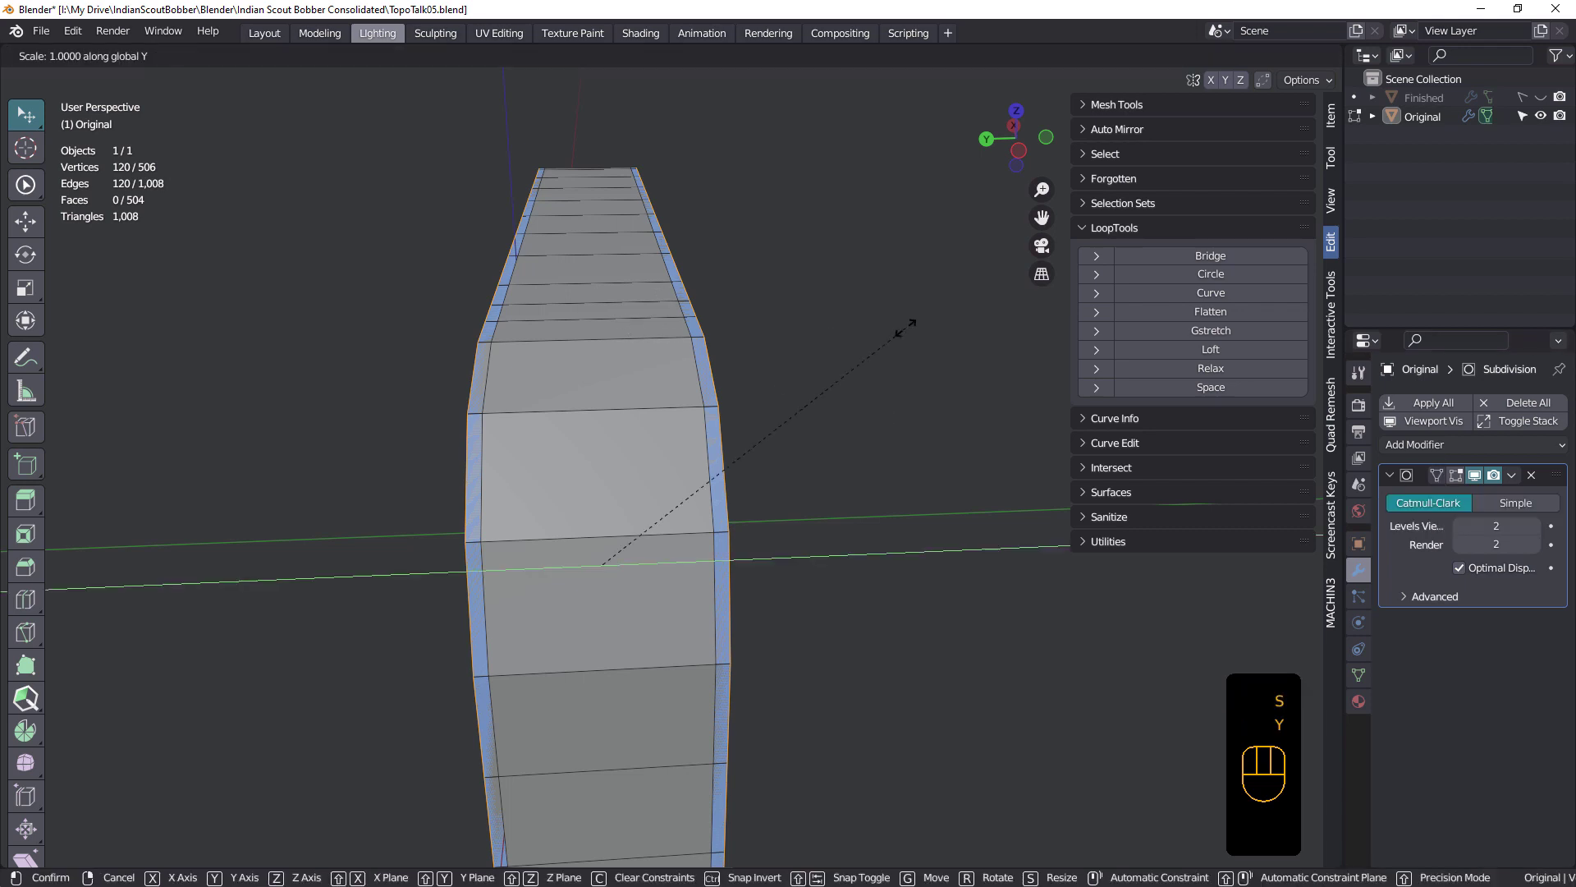
pyautogui.click(800, 344)
# Step: Return to object mode and apply Shade Smooth to the Original object
pyautogui.moveTo(654, 353); pyautogui.dragTo(509, 415, button='middle')
pyautogui.press('Tab')
pyautogui.rightClick(464, 386)
pyautogui.click(462, 385)
pyautogui.keyDown('shift'); pyautogui.moveTo(634, 402); pyautogui.dragTo(688, 358, button='middle'); pyautogui.keyUp('shift')
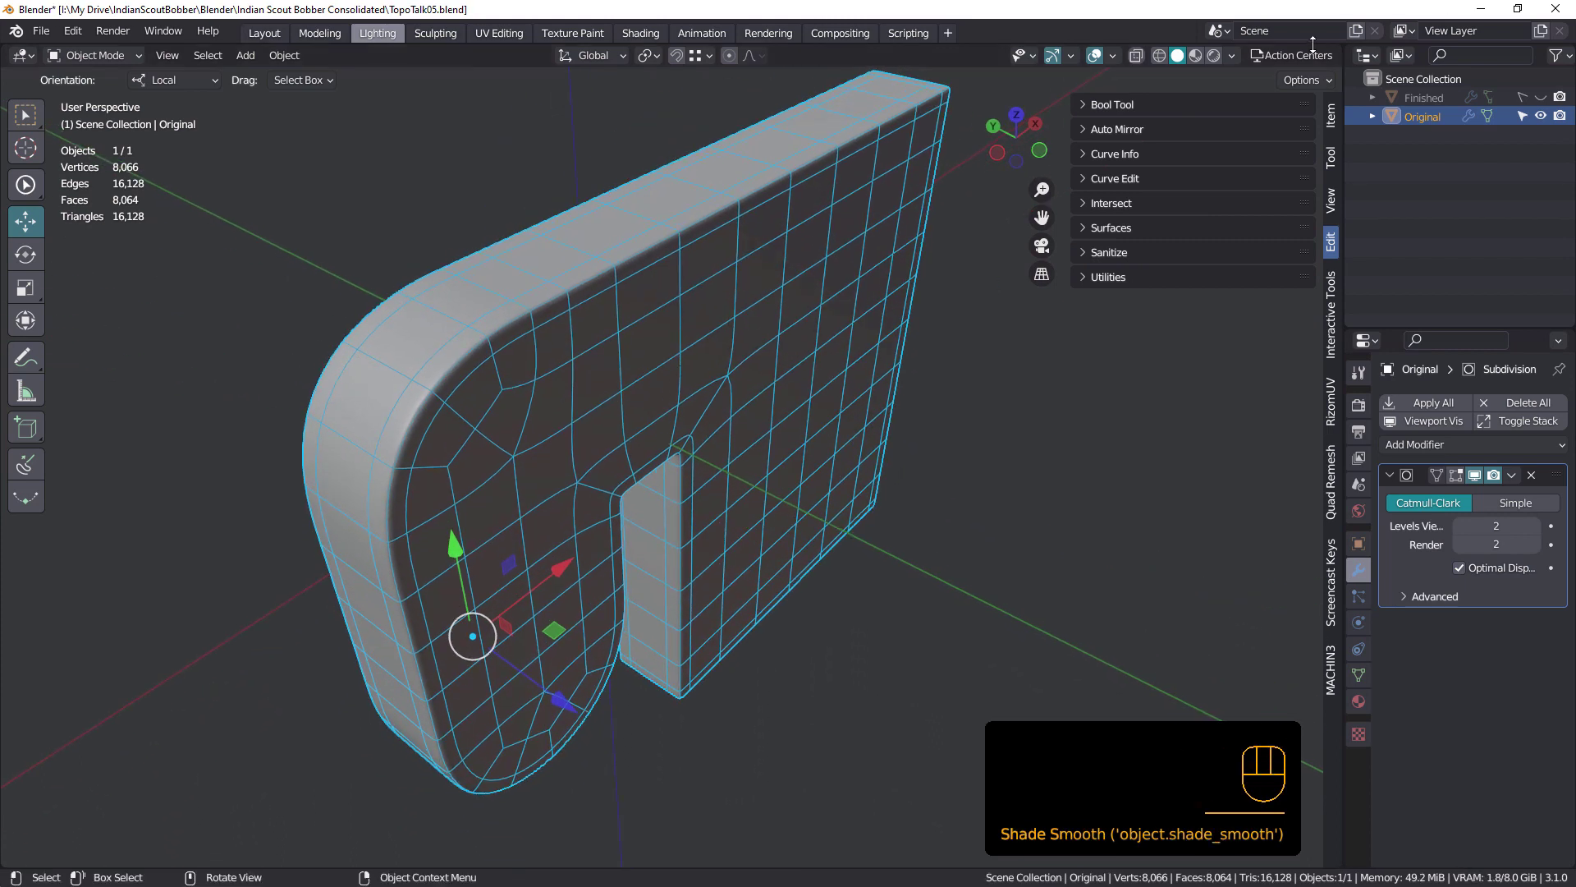
# Step: Change the viewport's solid shading to a glossy red matcap and inspect the smoothed surface
pyautogui.click(1233, 57)
pyautogui.click(1218, 305)
pyautogui.moveTo(821, 392)
pyautogui.mouseDown(button='middle')
pyautogui.moveTo(785, 355)
pyautogui.moveTo(691, 338)
pyautogui.moveTo(582, 285)
pyautogui.moveTo(609, 219)
pyautogui.moveTo(560, 233)
pyautogui.moveTo(825, 380)
pyautogui.moveTo(659, 417)
pyautogui.moveTo(594, 471)
pyautogui.moveTo(402, 429)
pyautogui.moveTo(747, 481)
pyautogui.moveTo(839, 401)
pyautogui.moveTo(583, 338)
pyautogui.moveTo(634, 341)
pyautogui.moveTo(512, 340)
pyautogui.moveTo(494, 268)
pyautogui.moveTo(505, 302)
pyautogui.moveTo(749, 422)
pyautogui.moveTo(664, 420)
pyautogui.moveTo(617, 366)
pyautogui.moveTo(653, 374)
pyautogui.moveTo(694, 357)
pyautogui.moveTo(682, 353)
pyautogui.mouseUp(button='middle')
pyautogui.hotkey('shift', 'space')
pyautogui.hotkey('shift', 'space')
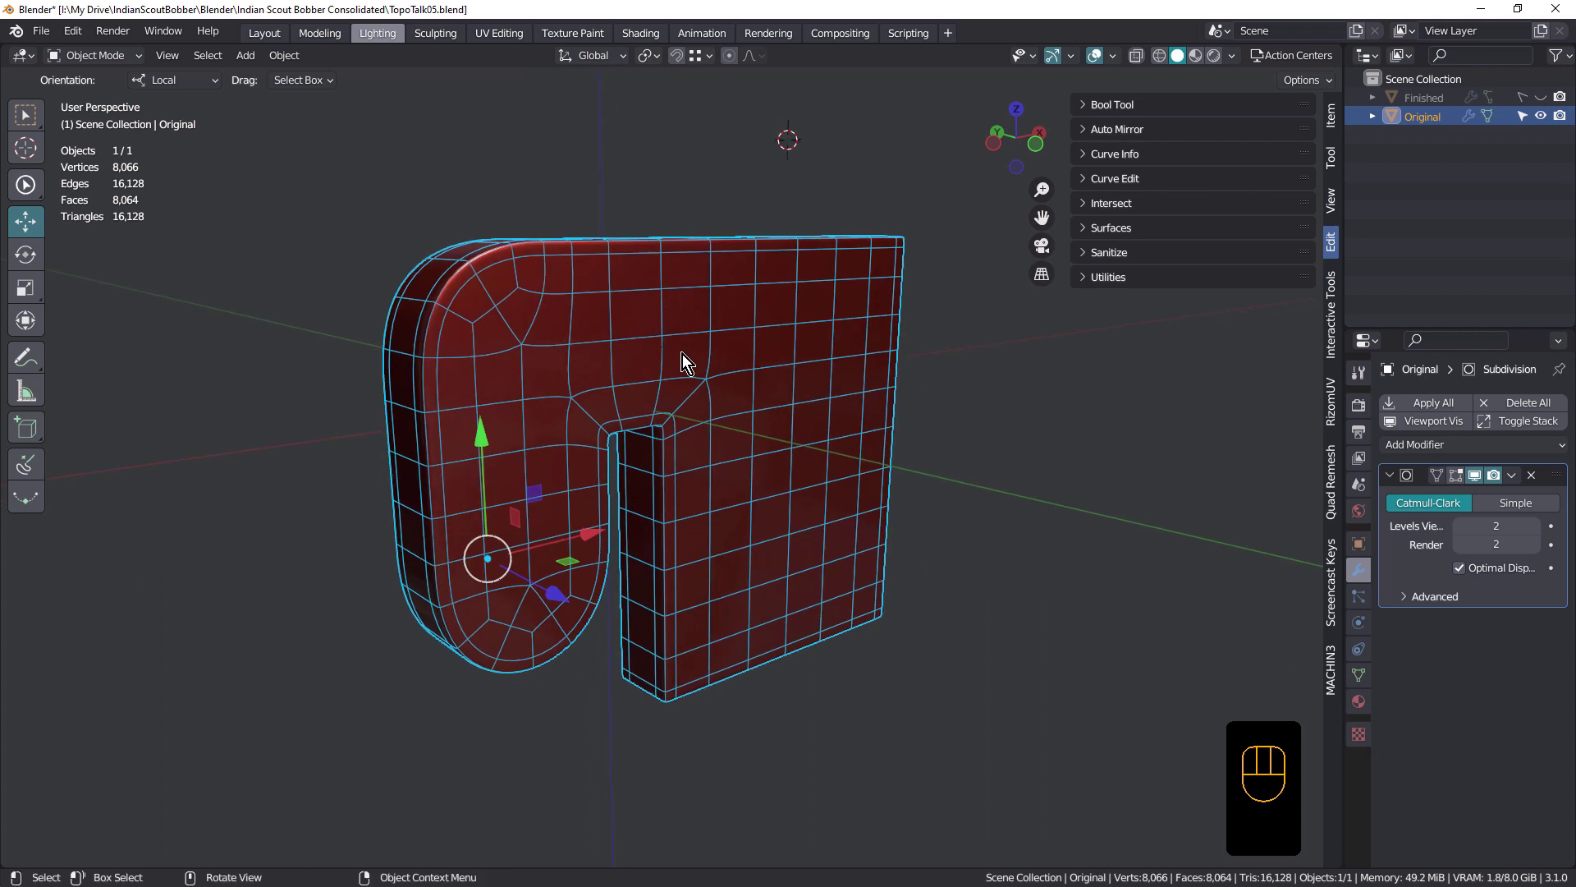